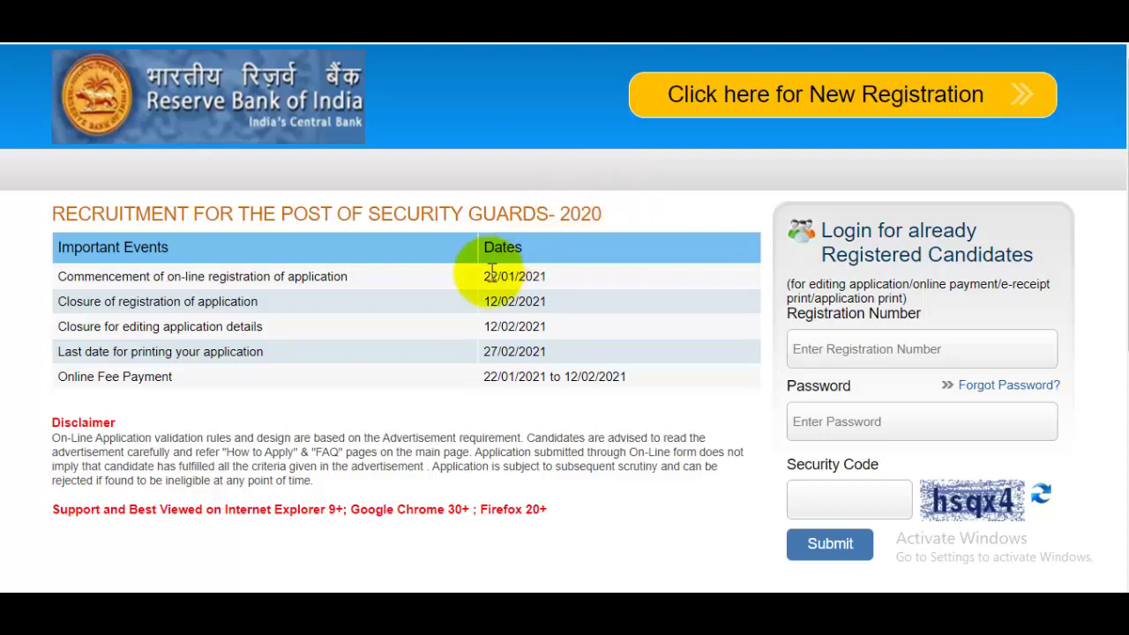
# Highlight the Security Guards 2020 registration start date 22/01/2021.
pyautogui.moveTo(490, 276); pyautogui.dragTo(587, 261)
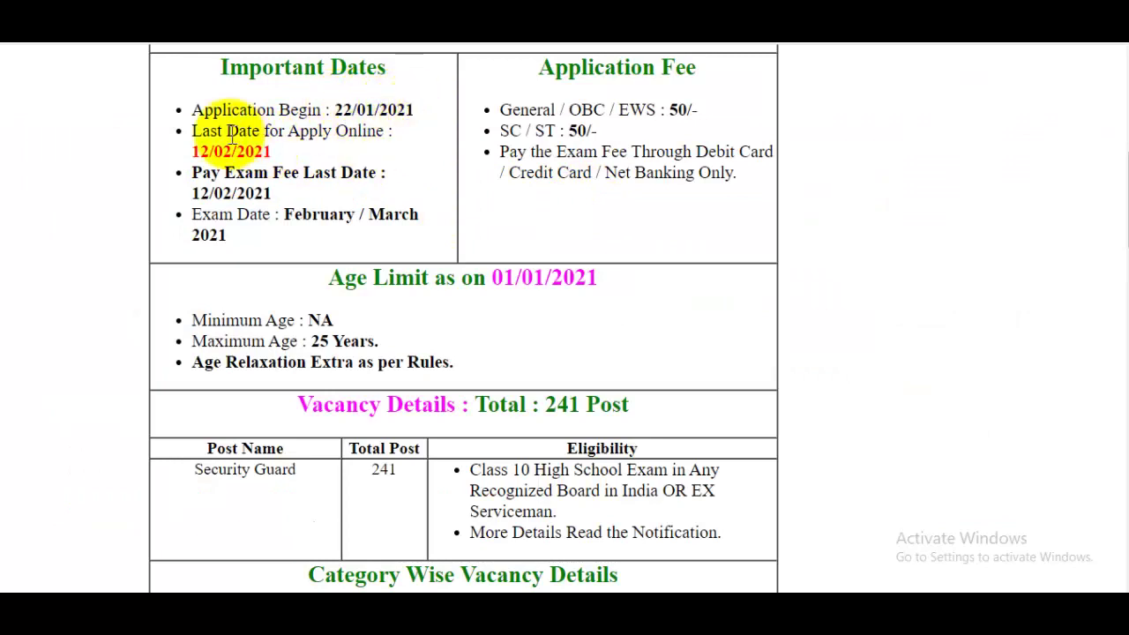
# Highlight the last apply date, SC/ST fee, 25-year age limit, its reference date and 241 posts.
pyautogui.moveTo(200, 152); pyautogui.dragTo(273, 152)
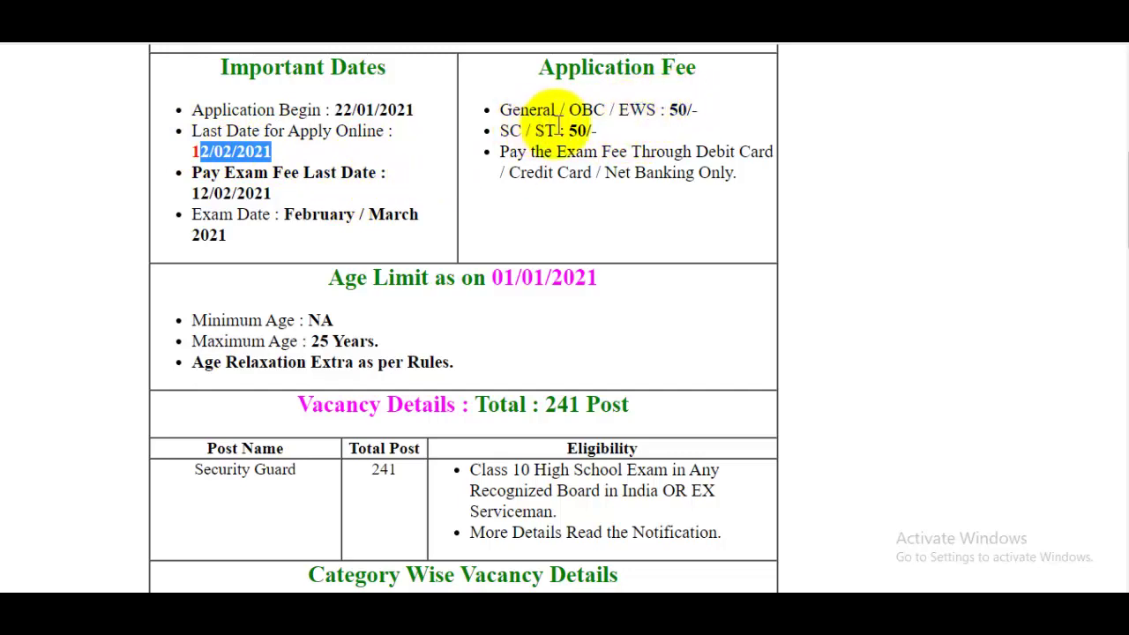
pyautogui.moveTo(569, 131); pyautogui.dragTo(598, 130)
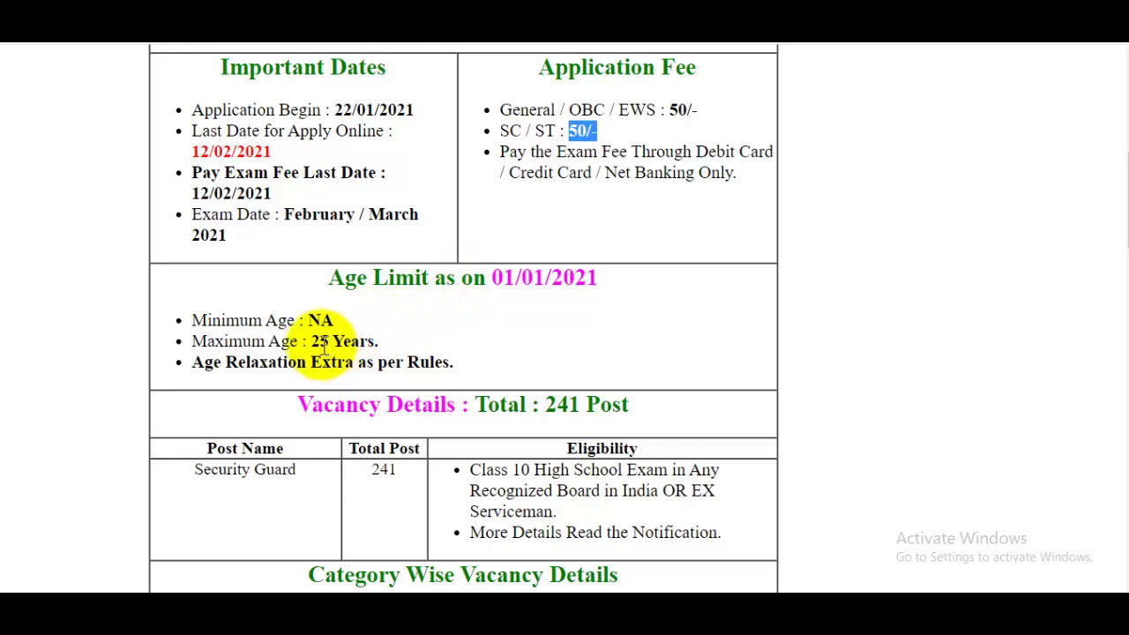
pyautogui.moveTo(310, 341); pyautogui.dragTo(452, 336)
pyautogui.moveTo(504, 276); pyautogui.dragTo(563, 277)
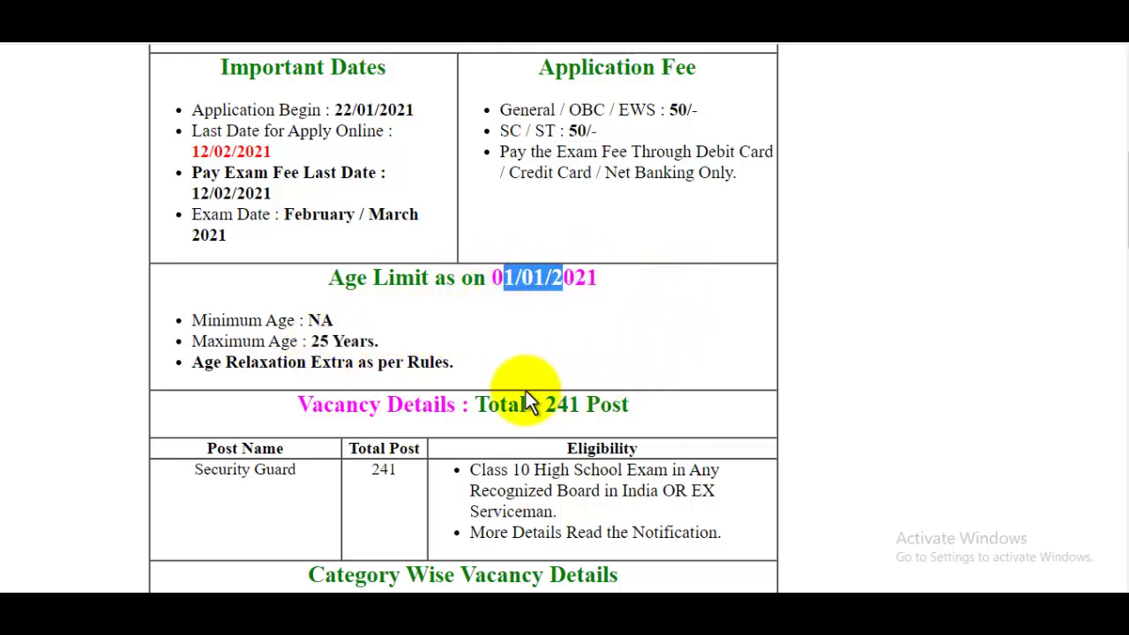
pyautogui.moveTo(540, 404); pyautogui.dragTo(620, 404)
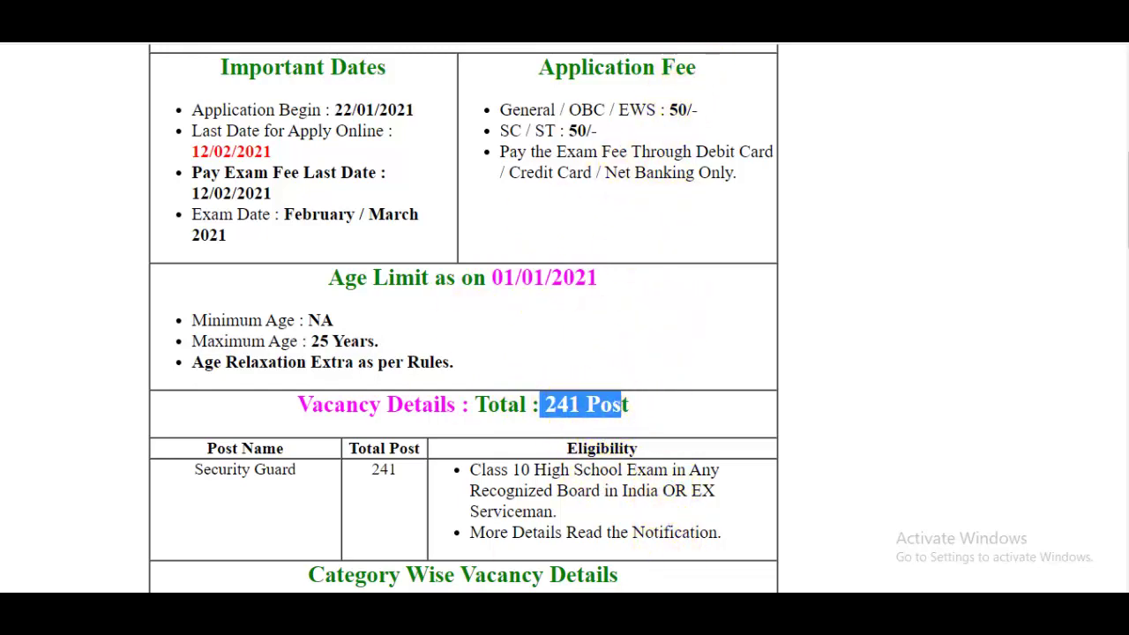
# Check the PDF's qualification rules, review the office-wise vacancy table, then return to the RBI page.
pyautogui.hotkey('ctrl', 'Tab')
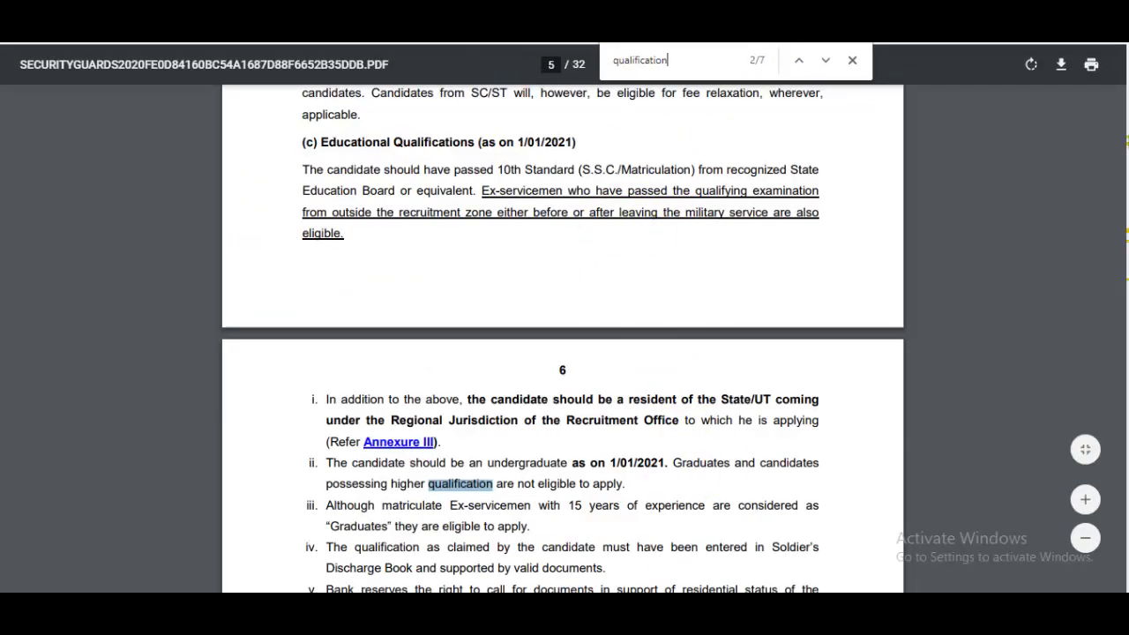
pyautogui.hotkey('ctrl', 'Tab')
pyautogui.scroll(-4, 1113, 203)
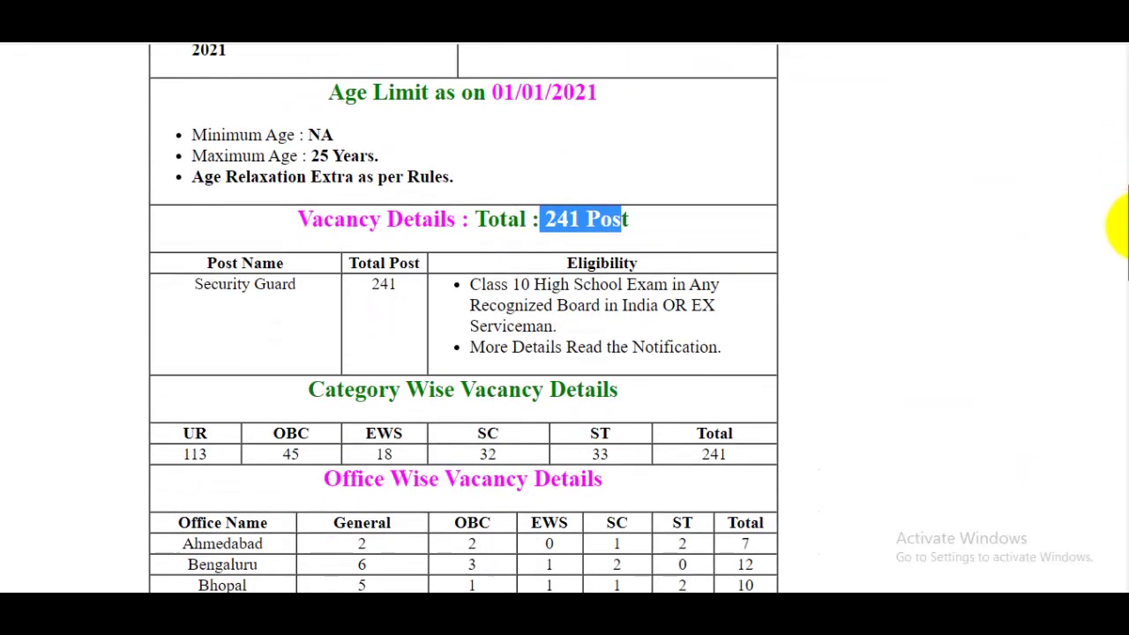
pyautogui.scroll(-3, 1123, 245)
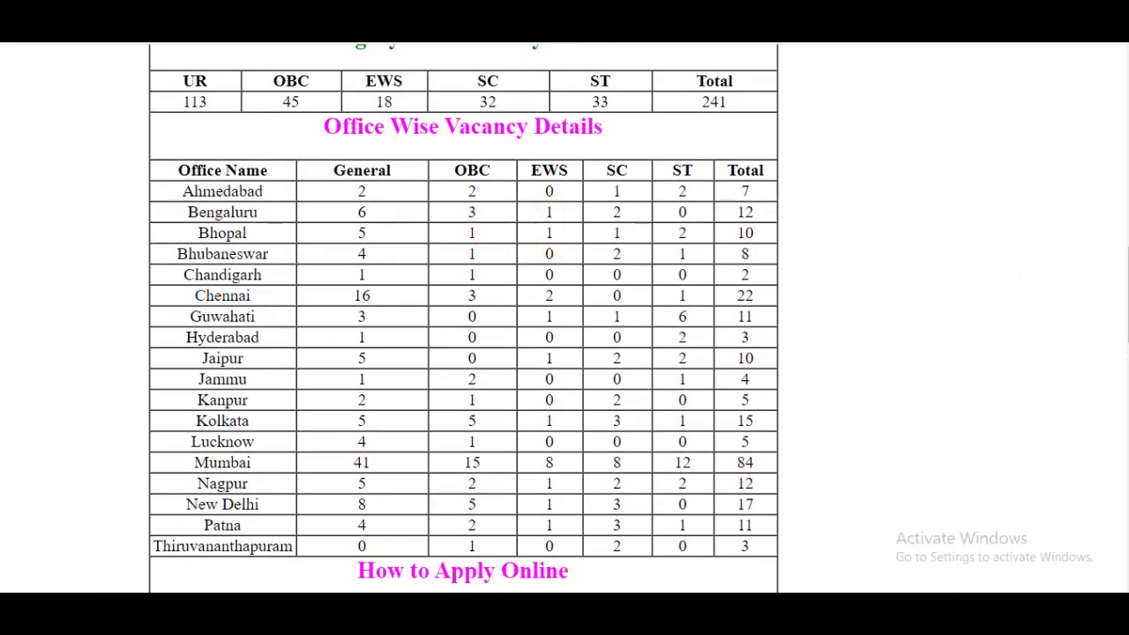
pyautogui.hotkey('ctrl', 'Tab')
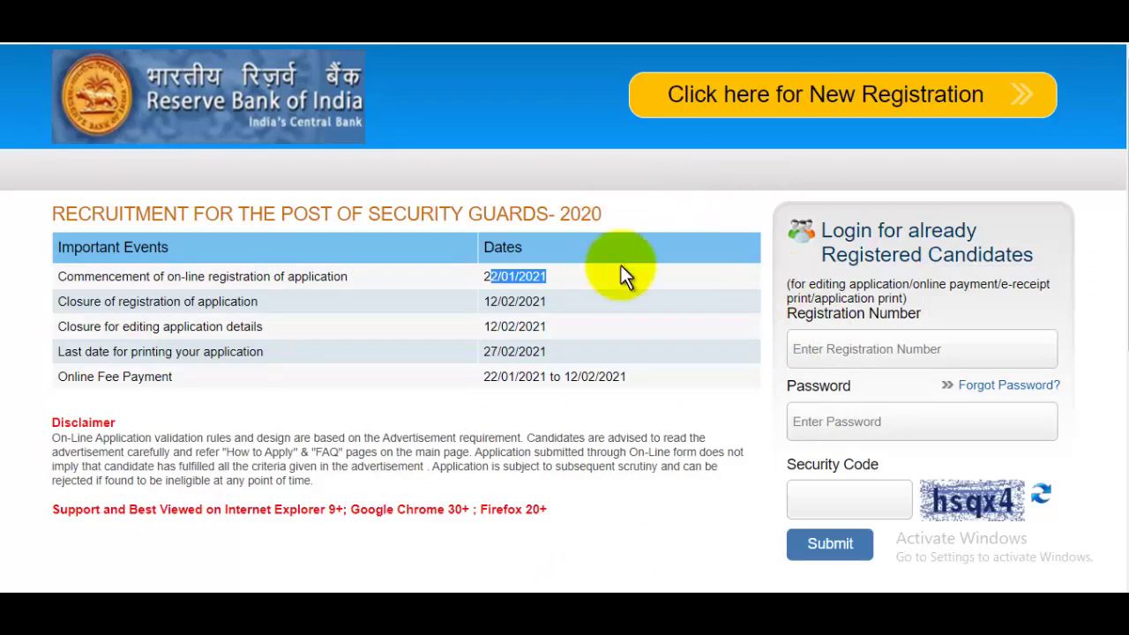
# Start a new registration and fill and confirm the candidate's name and mobile number.
pyautogui.click(821, 111)
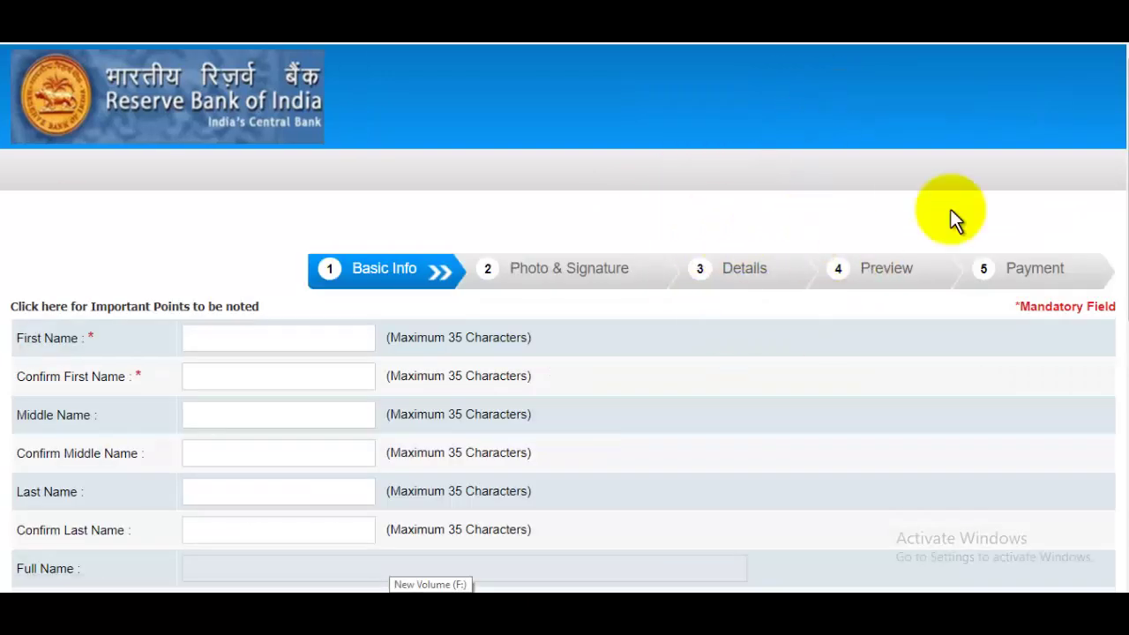
pyautogui.scroll(-5, 1109, 332)
pyautogui.scroll(4, 1079, 247)
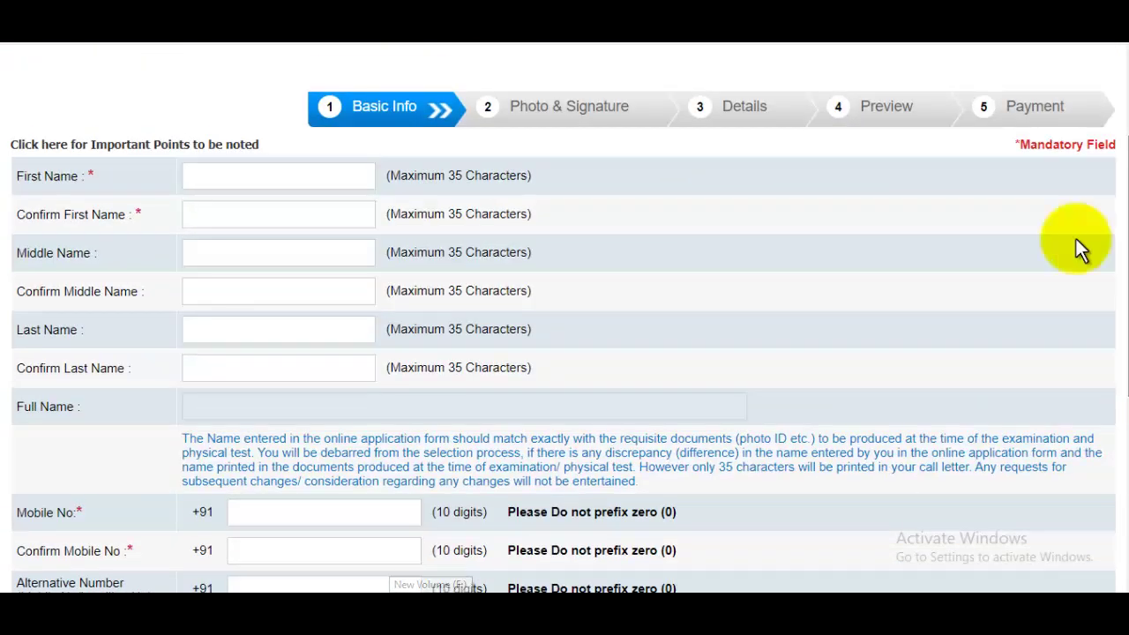
pyautogui.click(274, 177)
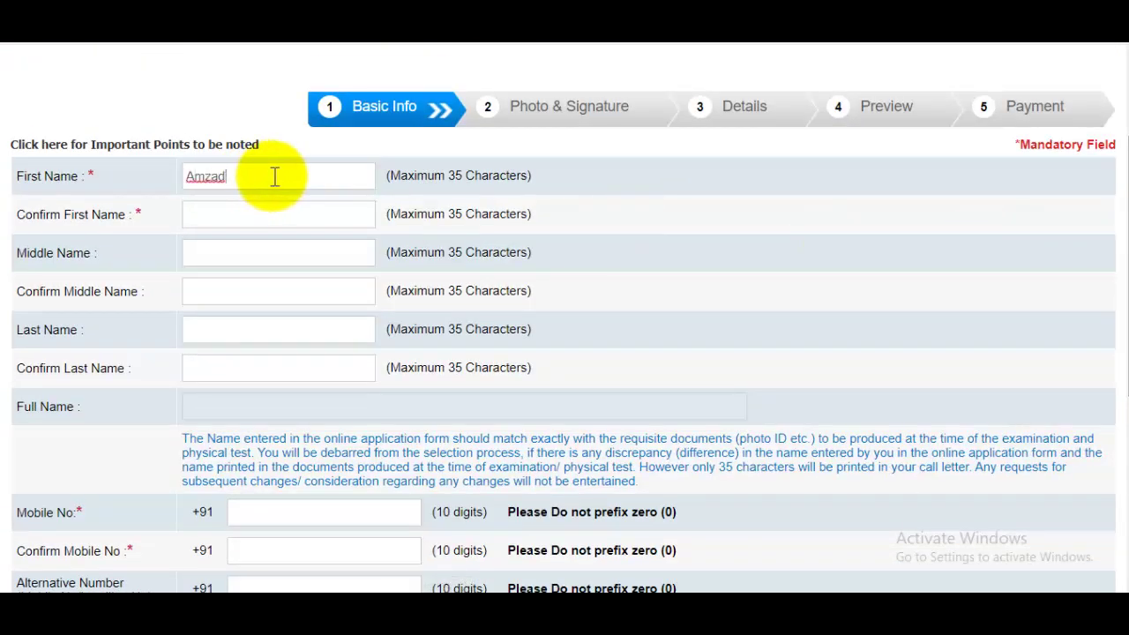
pyautogui.click(282, 224)
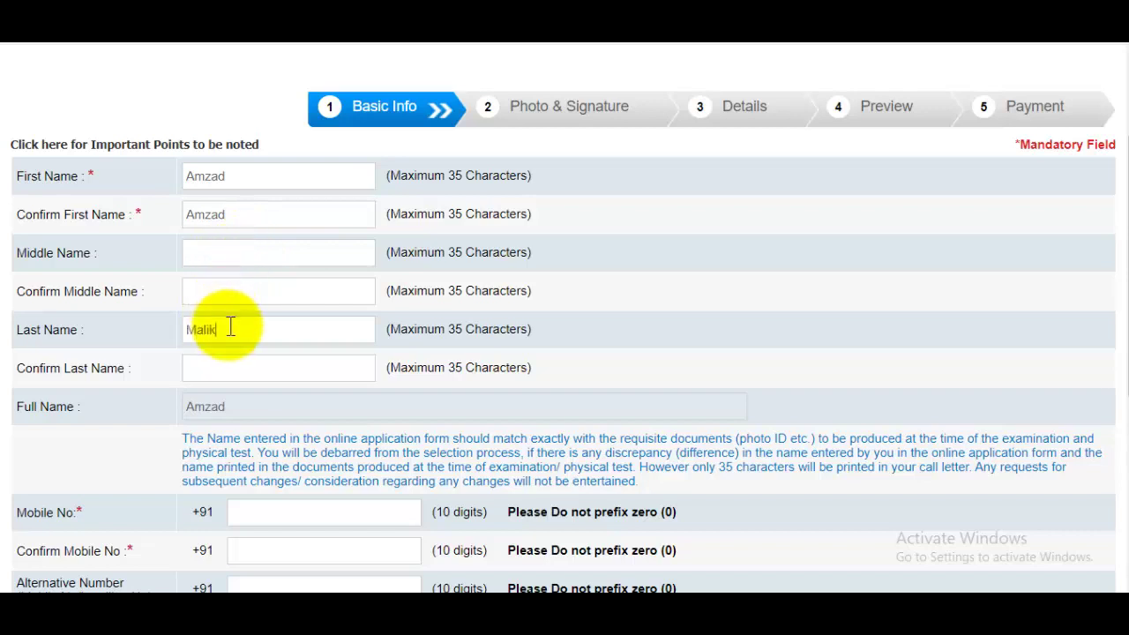
pyautogui.click(232, 359)
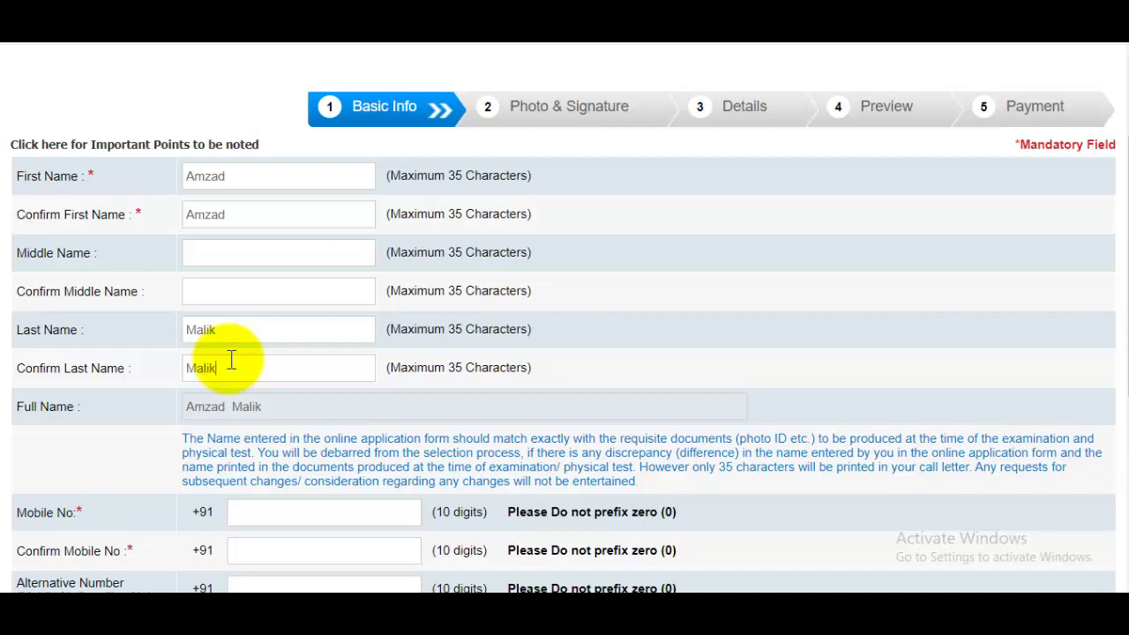
pyautogui.scroll(-3, 285, 348)
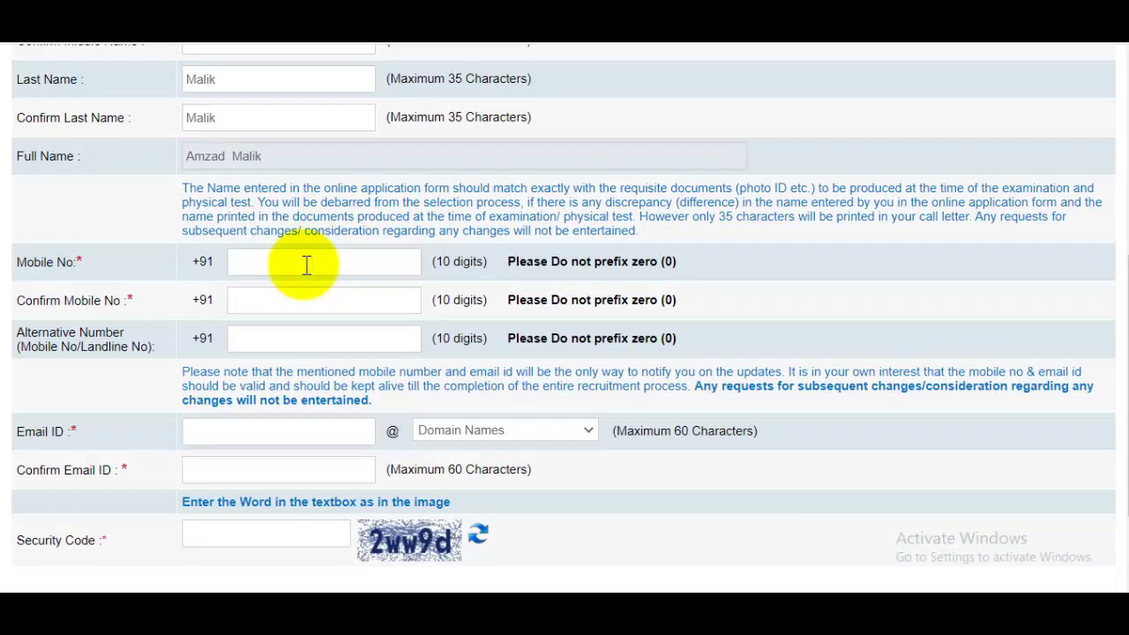
pyautogui.click(284, 301)
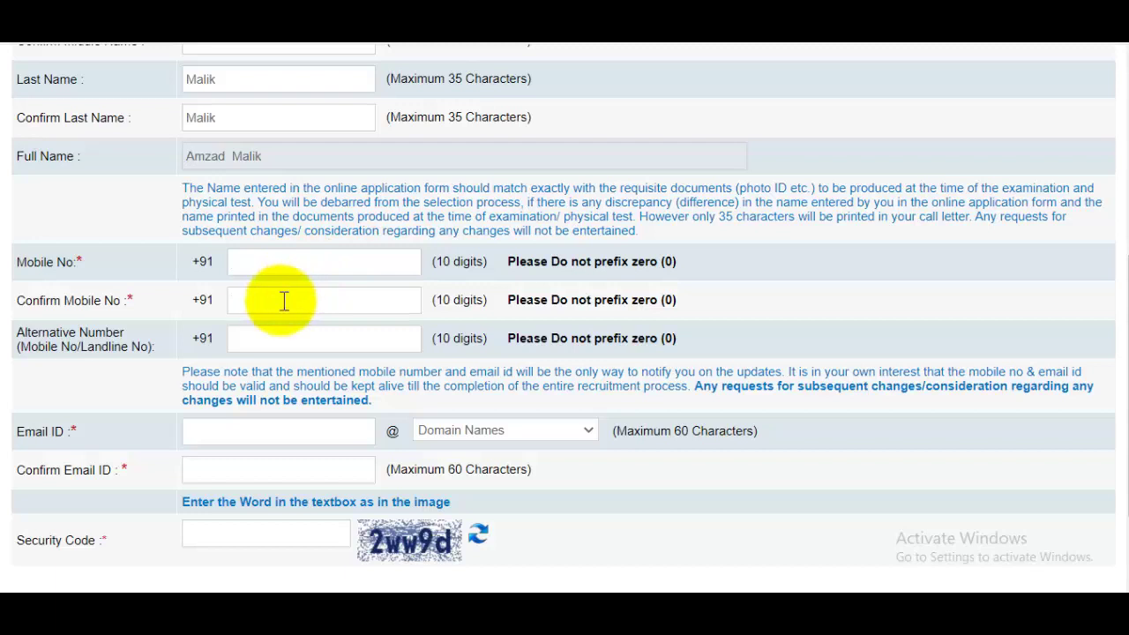
pyautogui.click(285, 338)
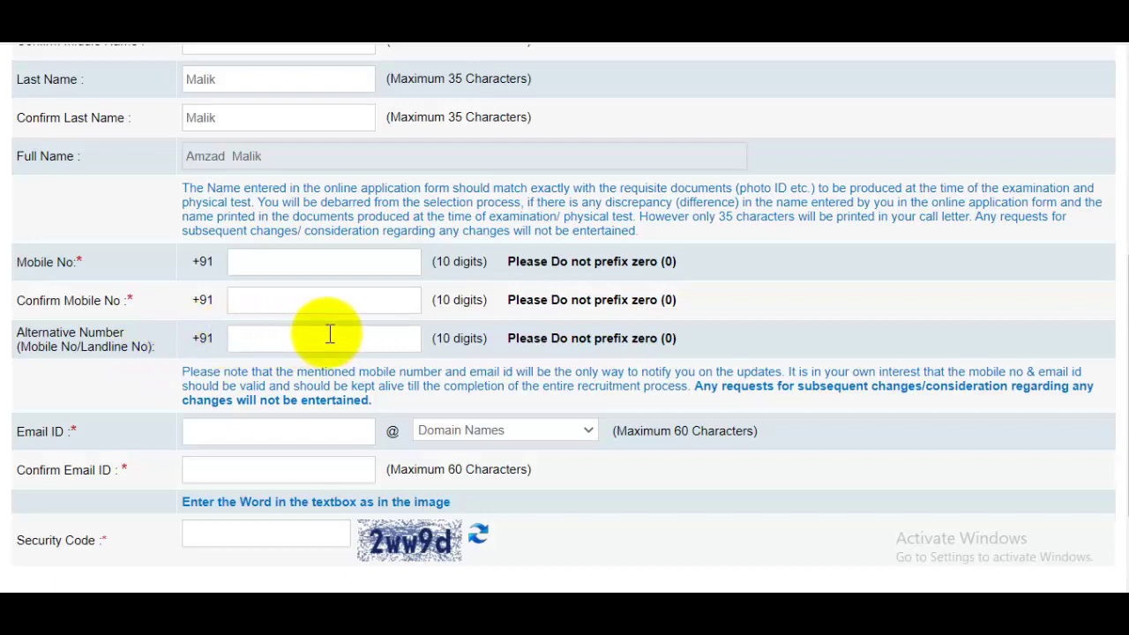
# Enter the candidate's e-mail address with the gmail.com domain and confirm it.
pyautogui.click(299, 432)
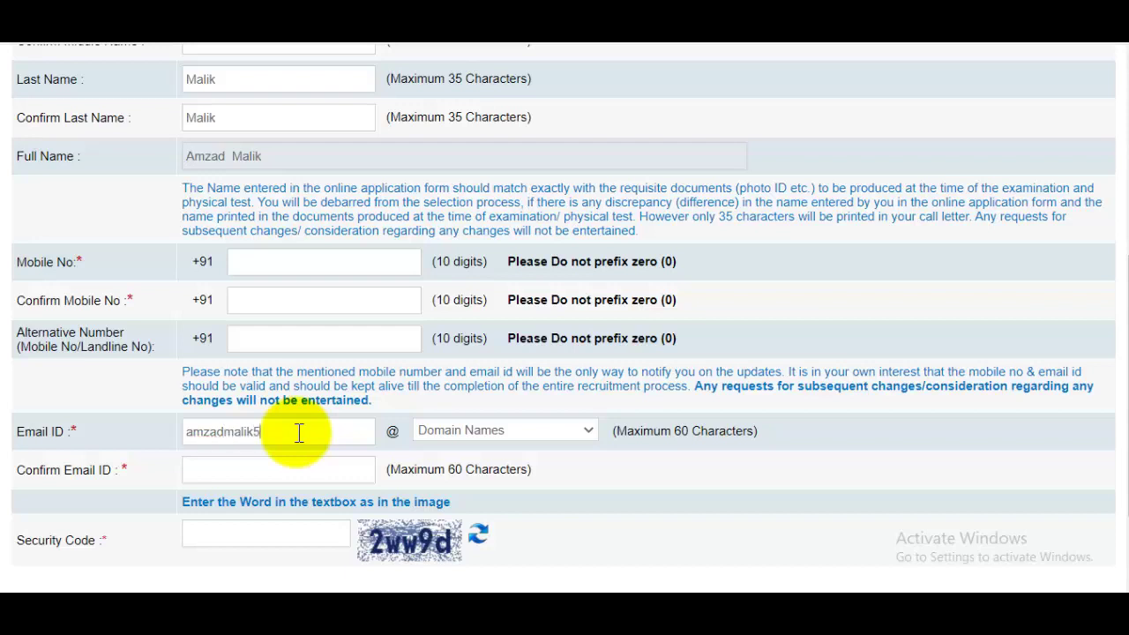
pyautogui.click(495, 431)
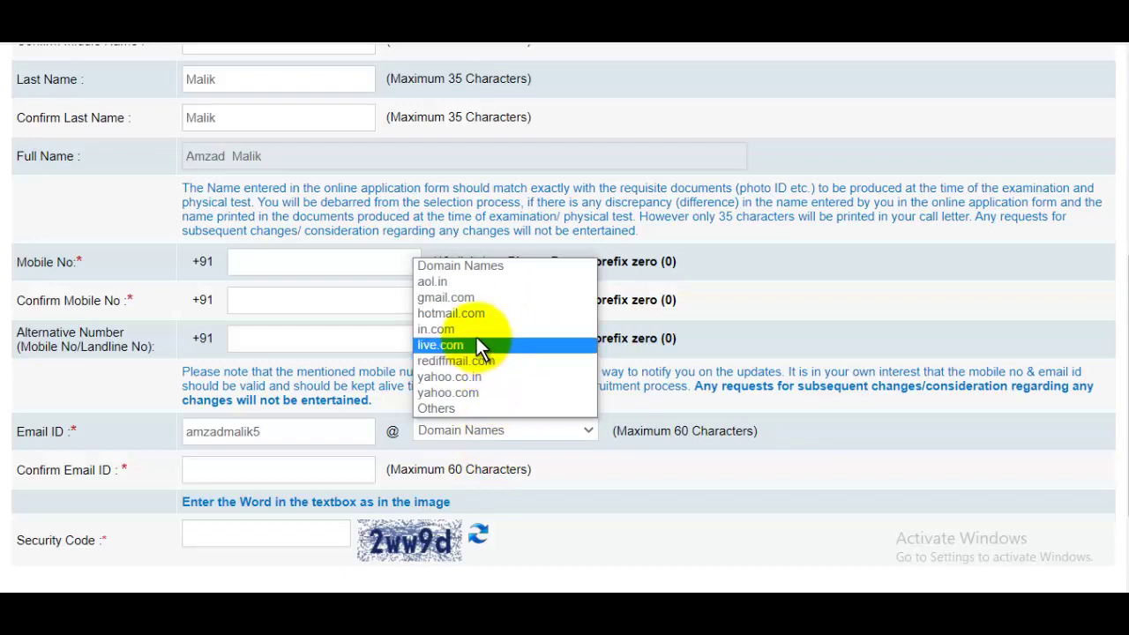
pyautogui.click(455, 304)
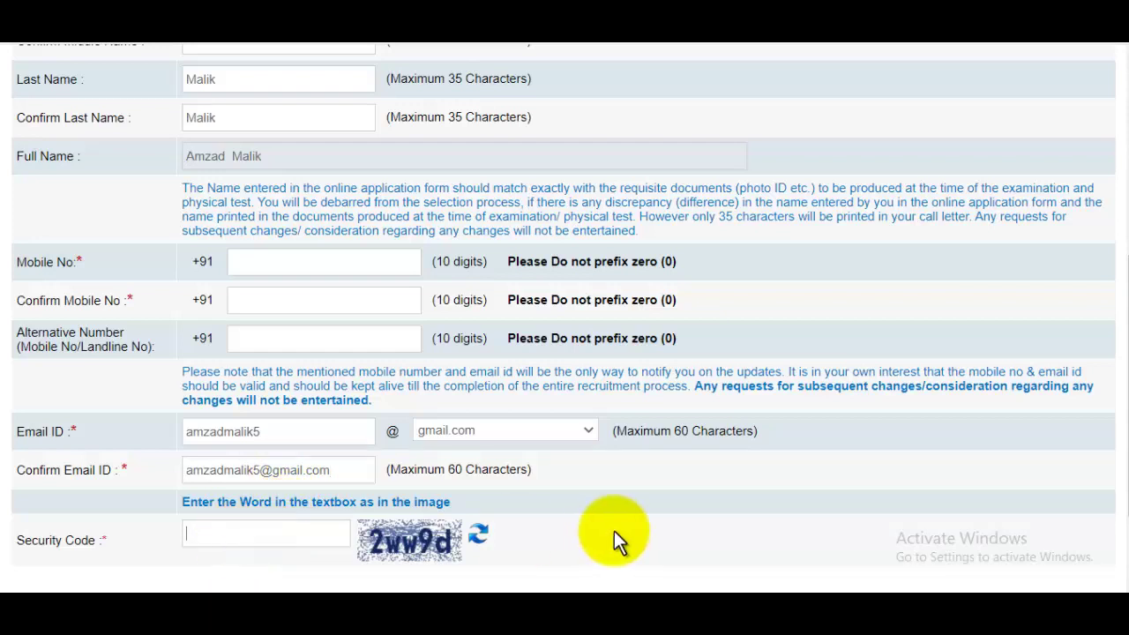
pyautogui.moveTo(1128, 372); pyautogui.dragTo(1128, 265)
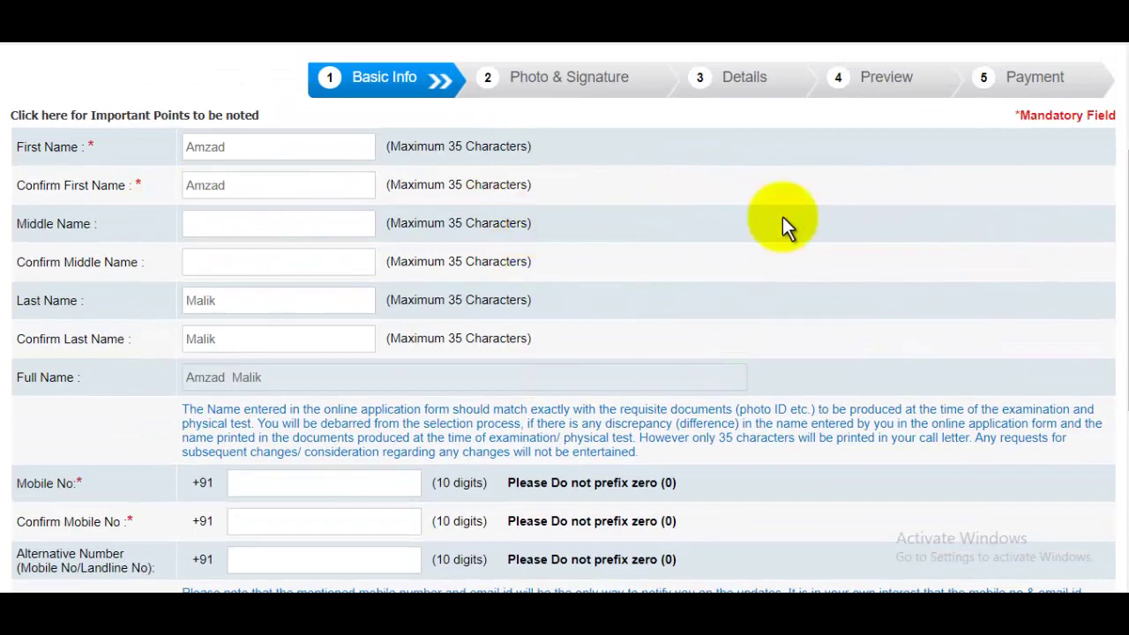
pyautogui.scroll(-3, 1116, 203)
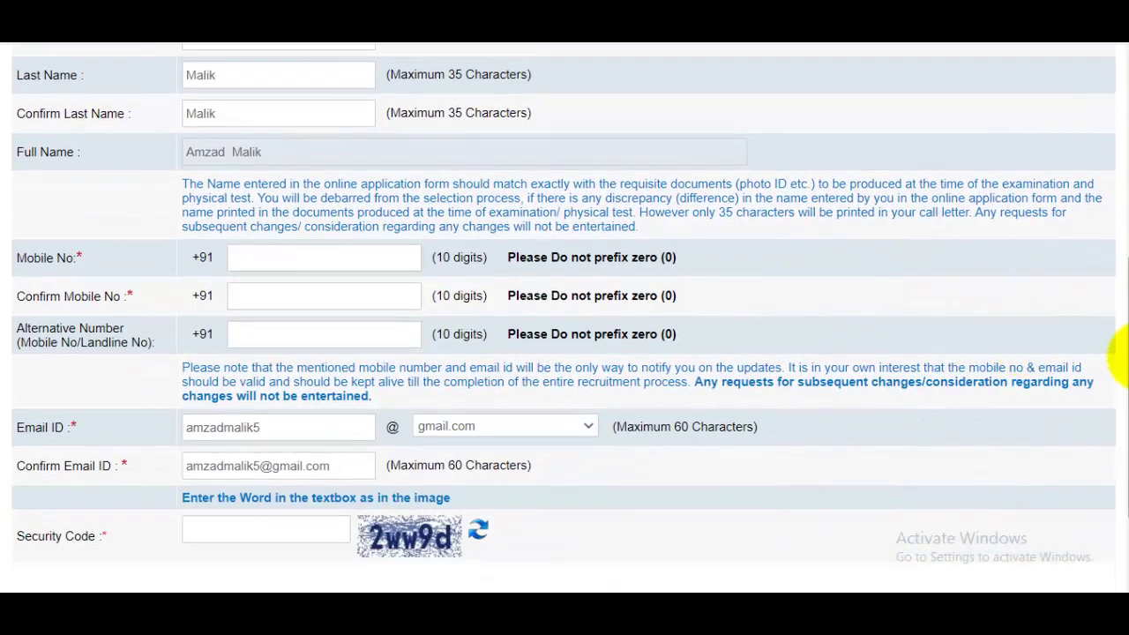
pyautogui.scroll(-2, 1113, 353)
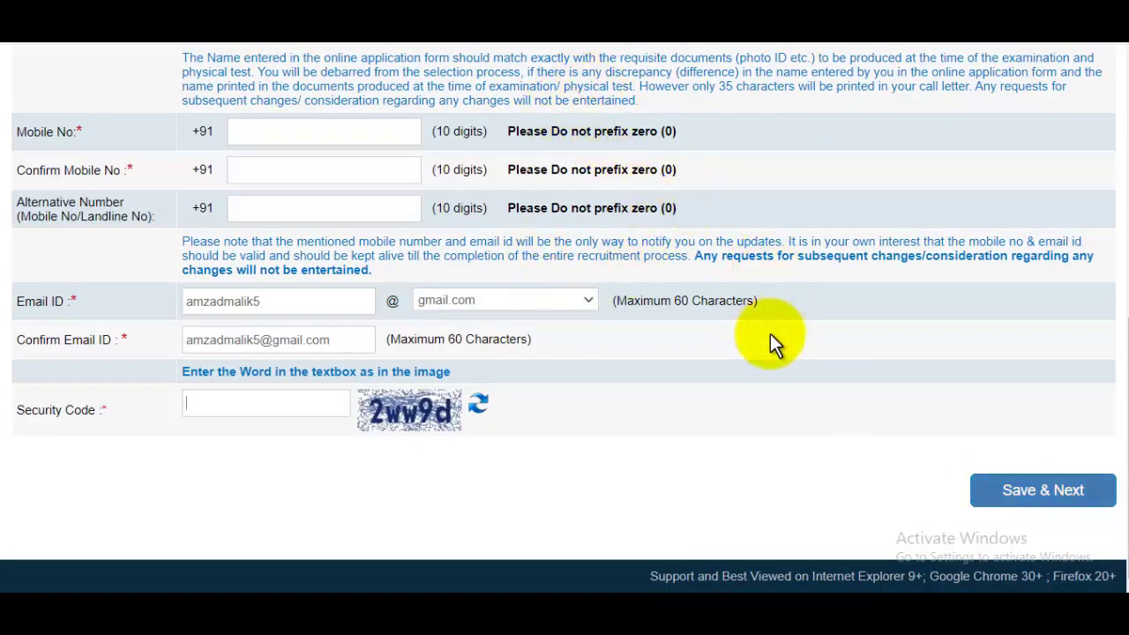
pyautogui.scroll(2, 771, 339)
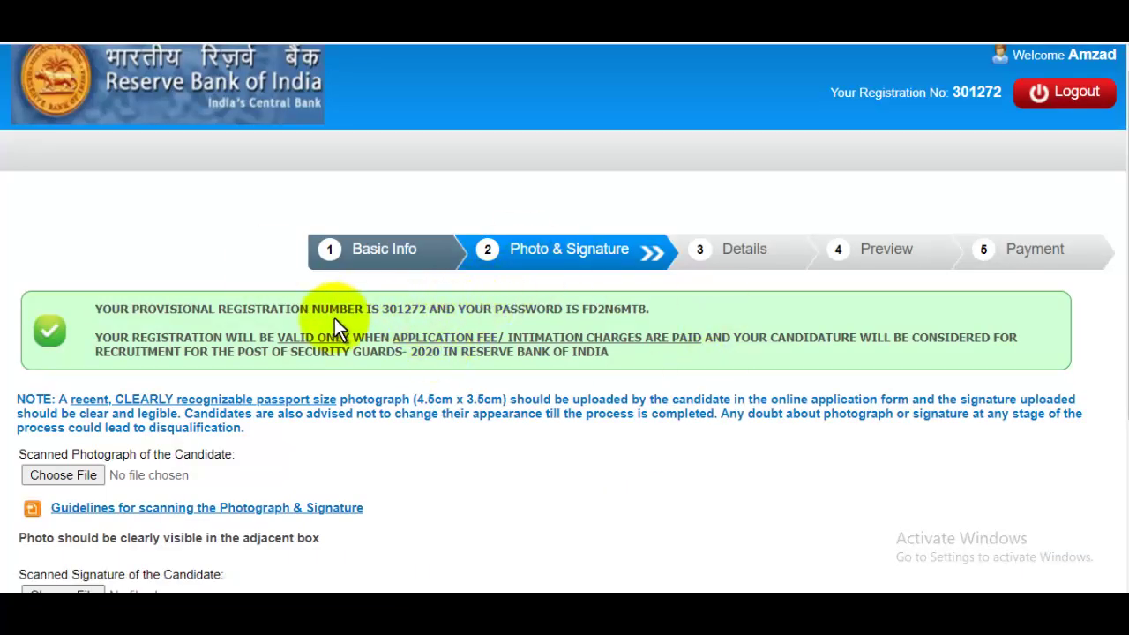
pyautogui.moveTo(598, 316); pyautogui.dragTo(672, 314)
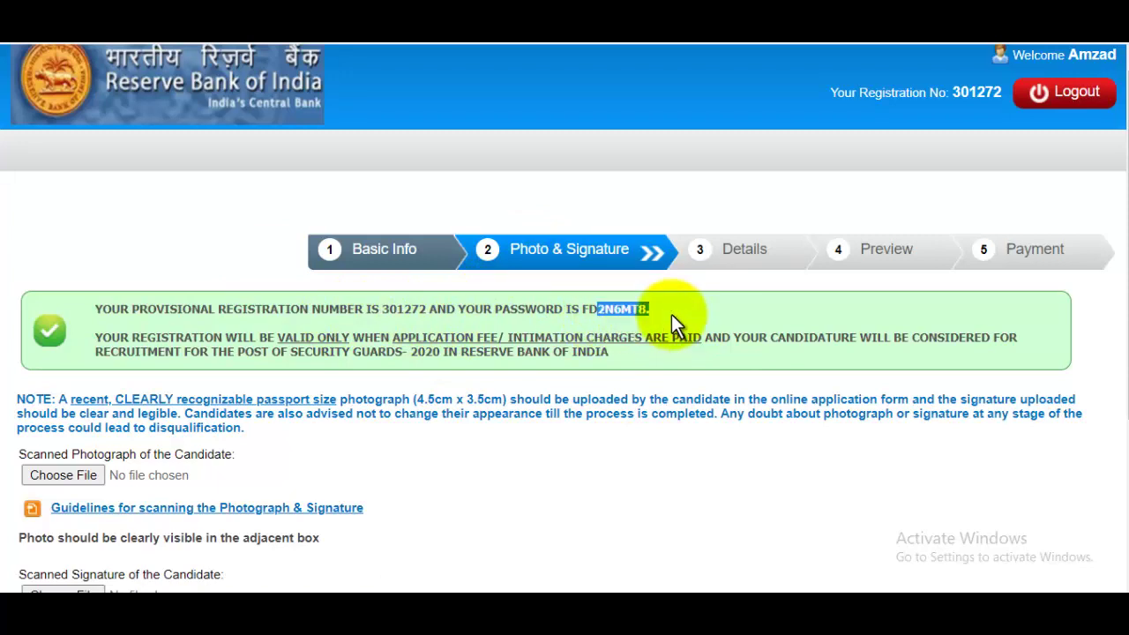
pyautogui.scroll(-1, 567, 340)
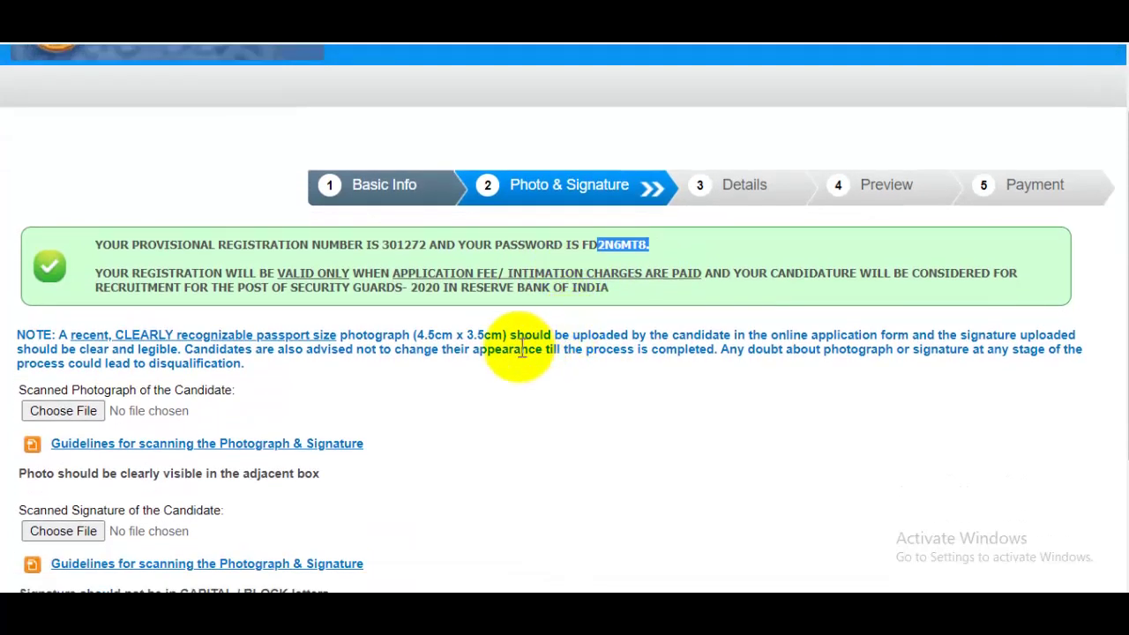
pyautogui.scroll(-2, 519, 353)
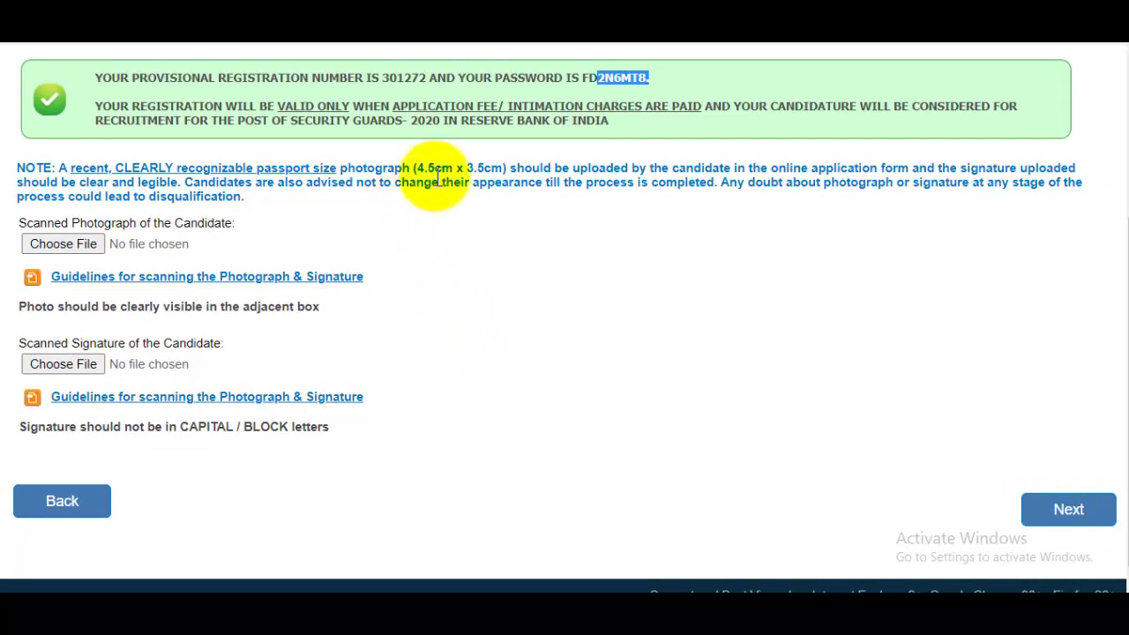
pyautogui.moveTo(425, 168); pyautogui.dragTo(504, 167)
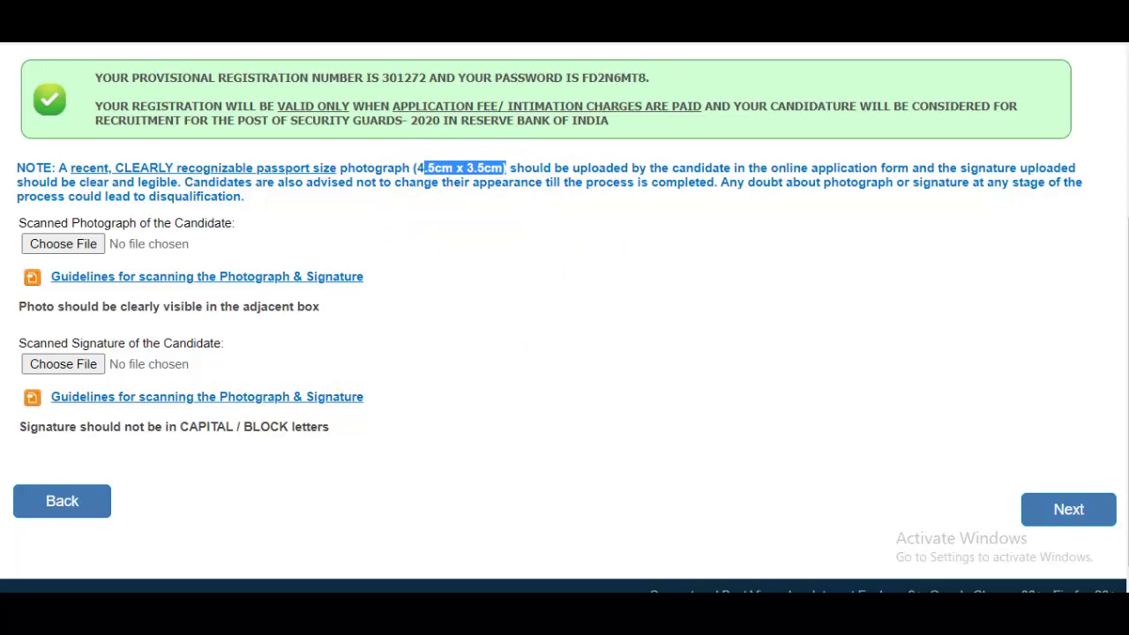
pyautogui.click(323, 276)
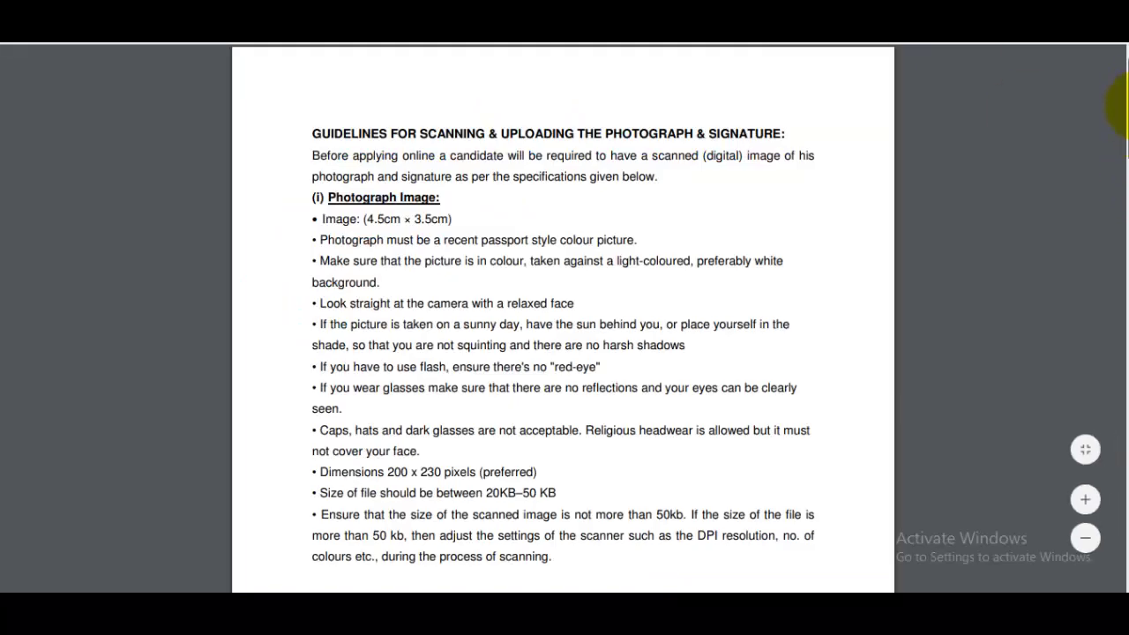
pyautogui.scroll(-2, 1118, 106)
pyautogui.moveTo(413, 98); pyautogui.dragTo(452, 126)
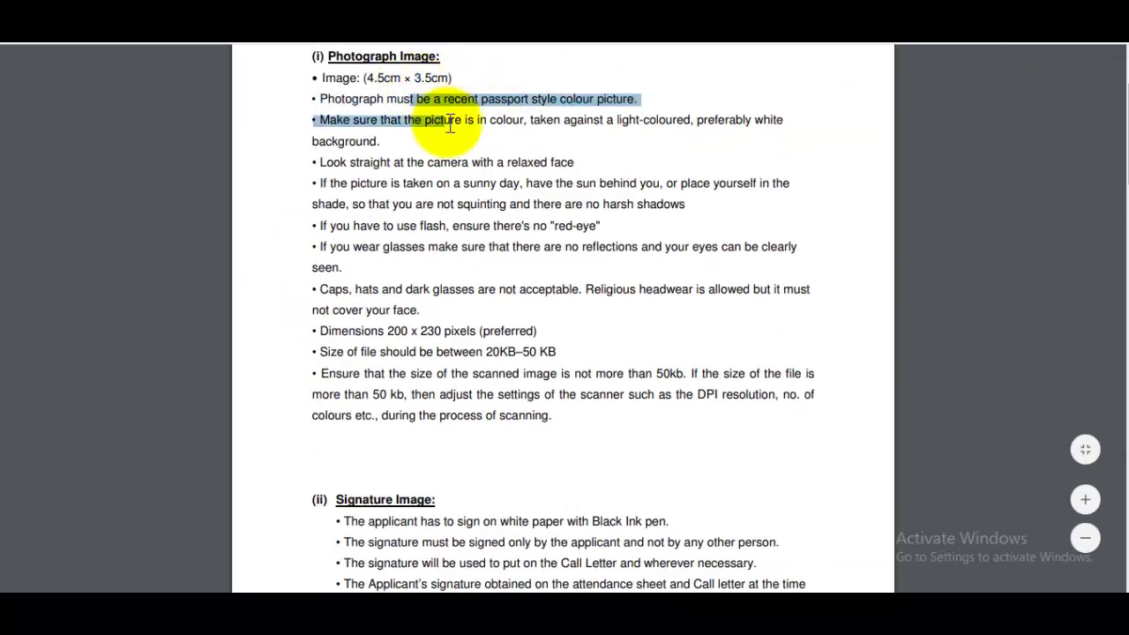
pyautogui.click(451, 125)
pyautogui.scroll(-3, 530, 415)
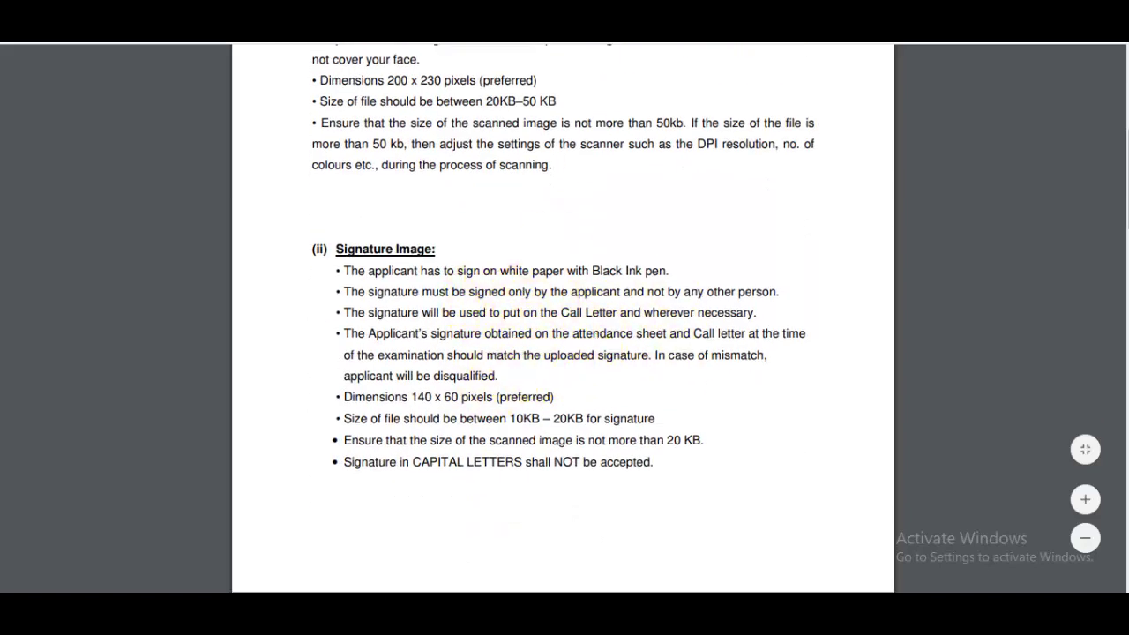
pyautogui.hotkey('ctrl', 'shift', 'Tab')
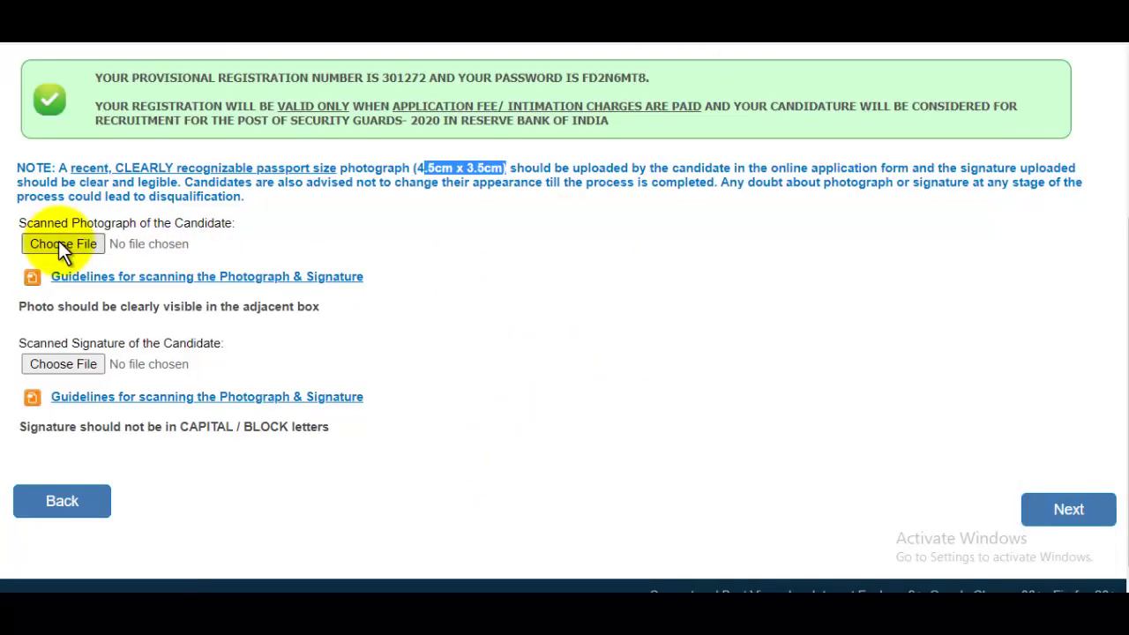
# Upload the candidate's passport photograph under Scanned Photograph.
pyautogui.click(60, 244)
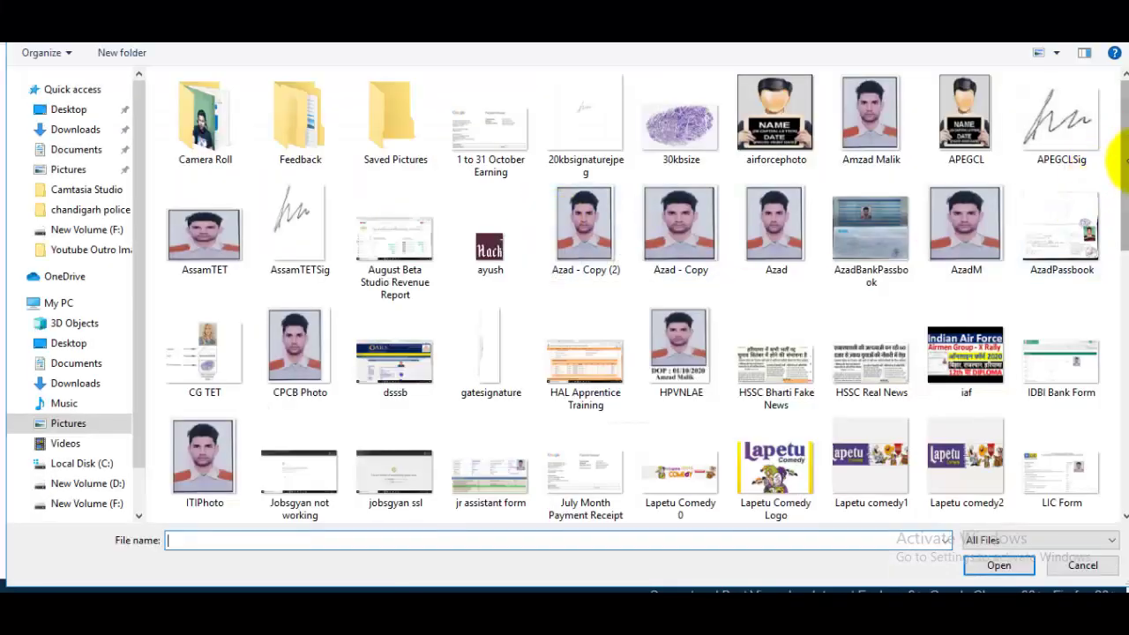
pyautogui.moveTo(1127, 159); pyautogui.dragTo(1127, 183)
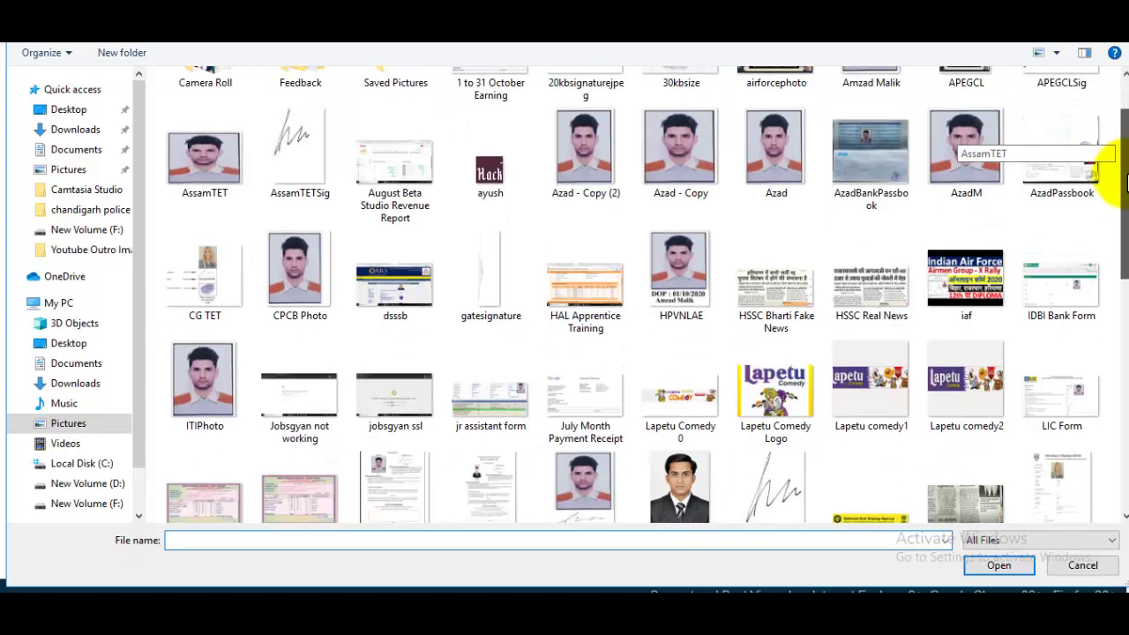
pyautogui.click(974, 172)
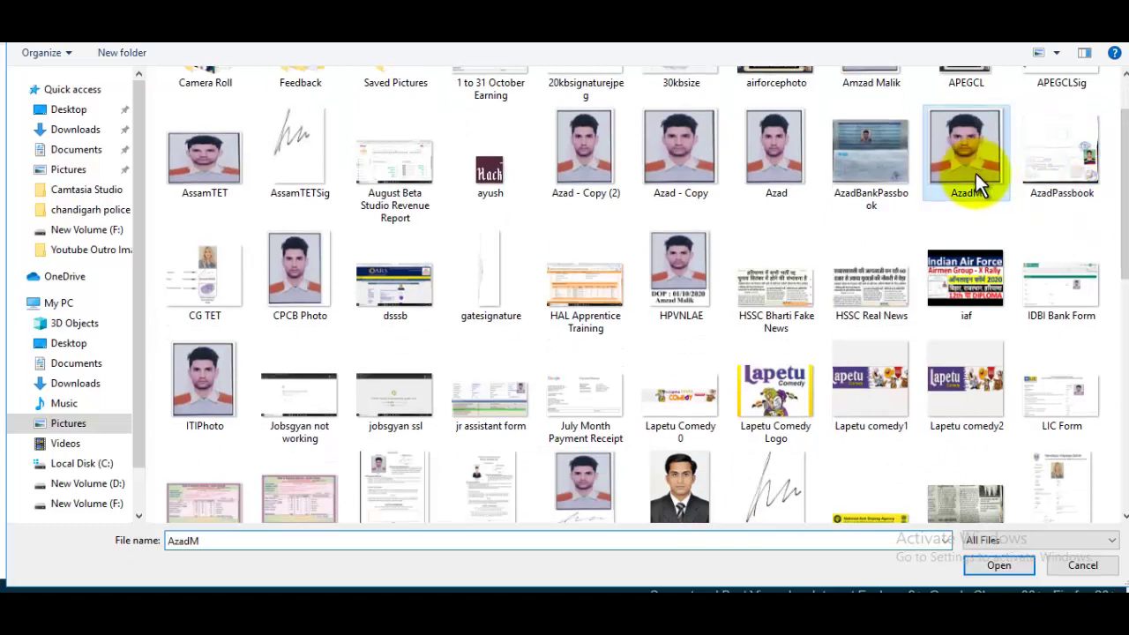
pyautogui.click(1017, 563)
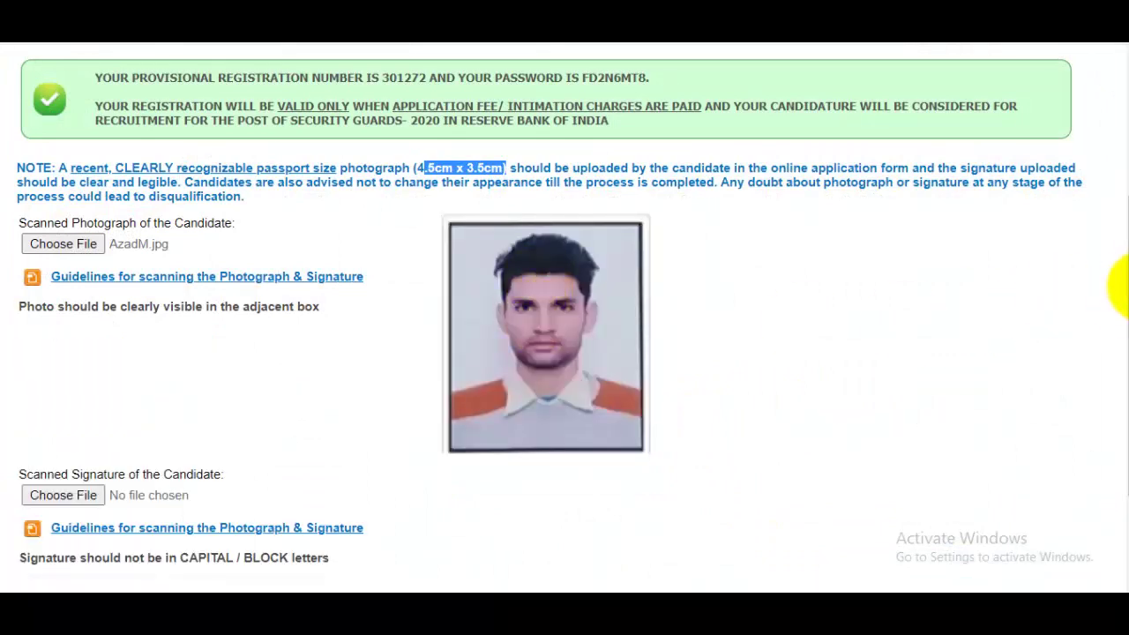
pyautogui.moveTo(1128, 287); pyautogui.dragTo(1127, 344)
# Upload the signatureranom.jpg image under Scanned Signature.
pyautogui.click(90, 384)
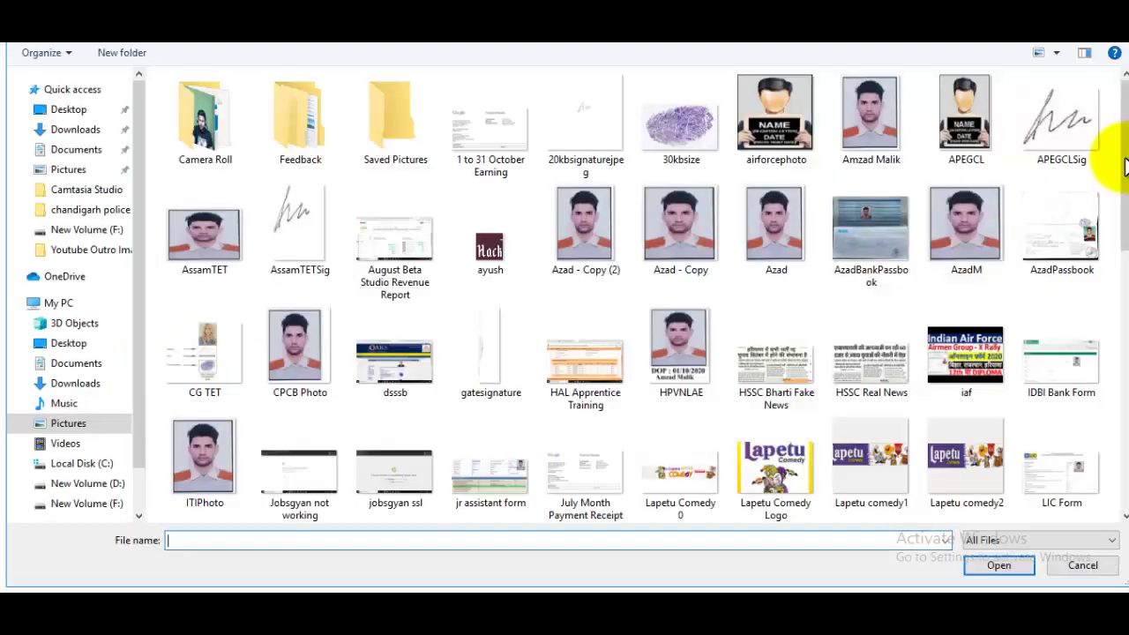
pyautogui.moveTo(1120, 151); pyautogui.dragTo(1119, 374)
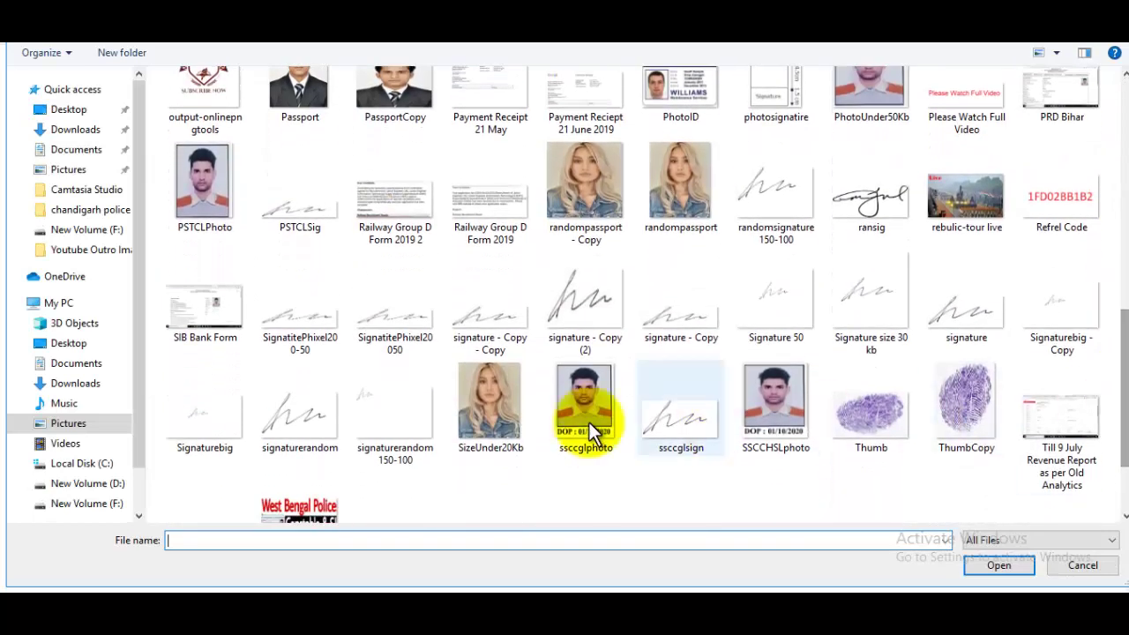
pyautogui.click(313, 424)
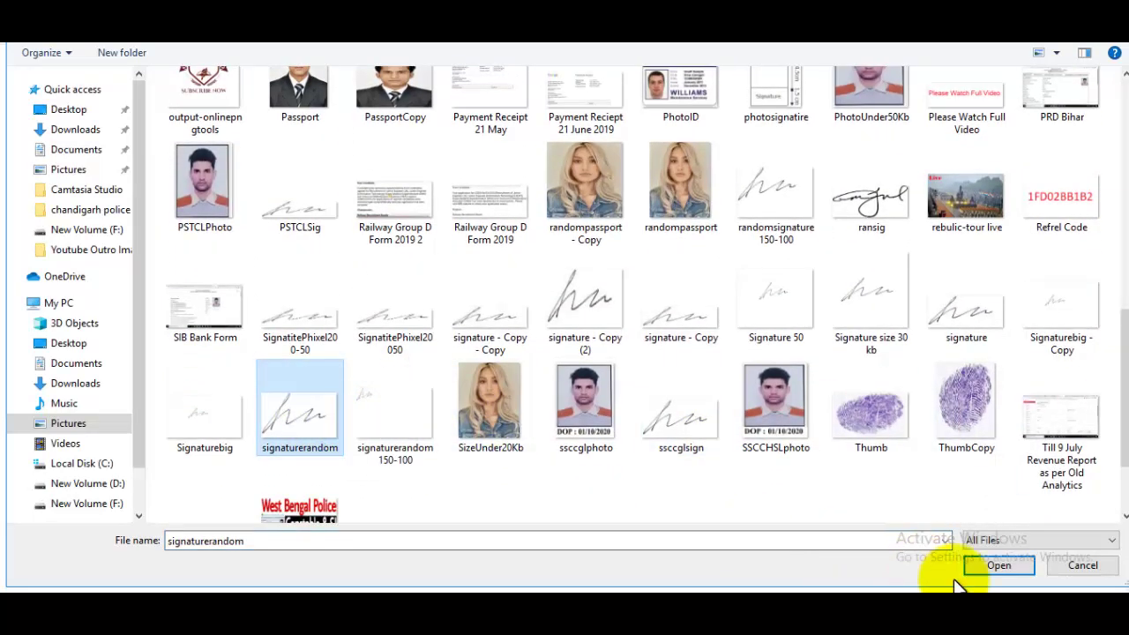
pyautogui.click(1009, 566)
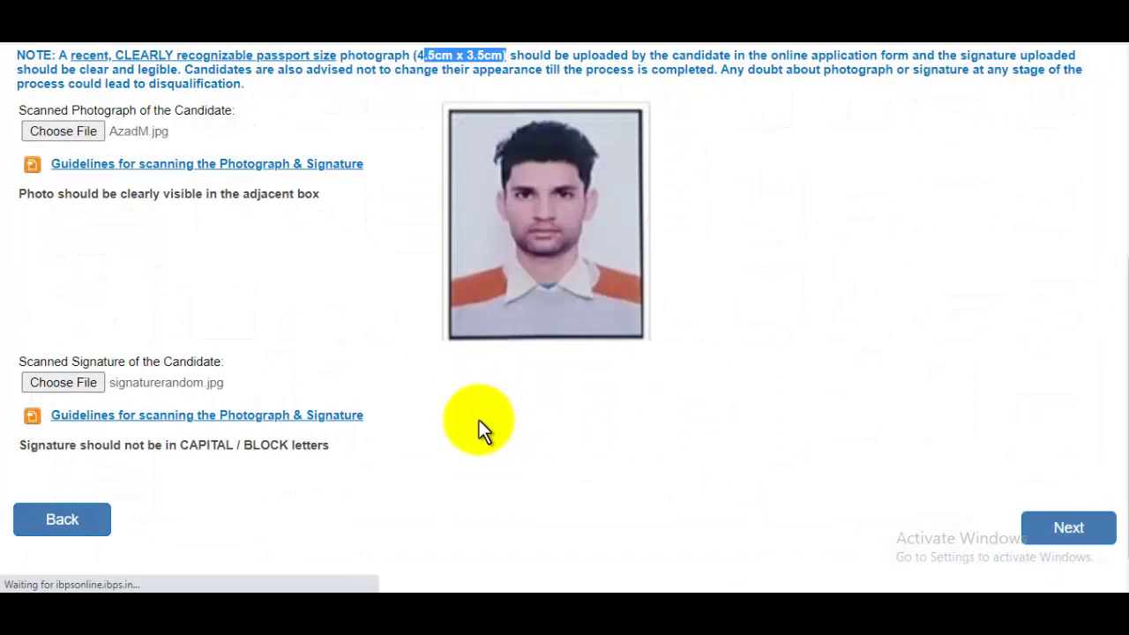
pyautogui.scroll(3, 1115, 253)
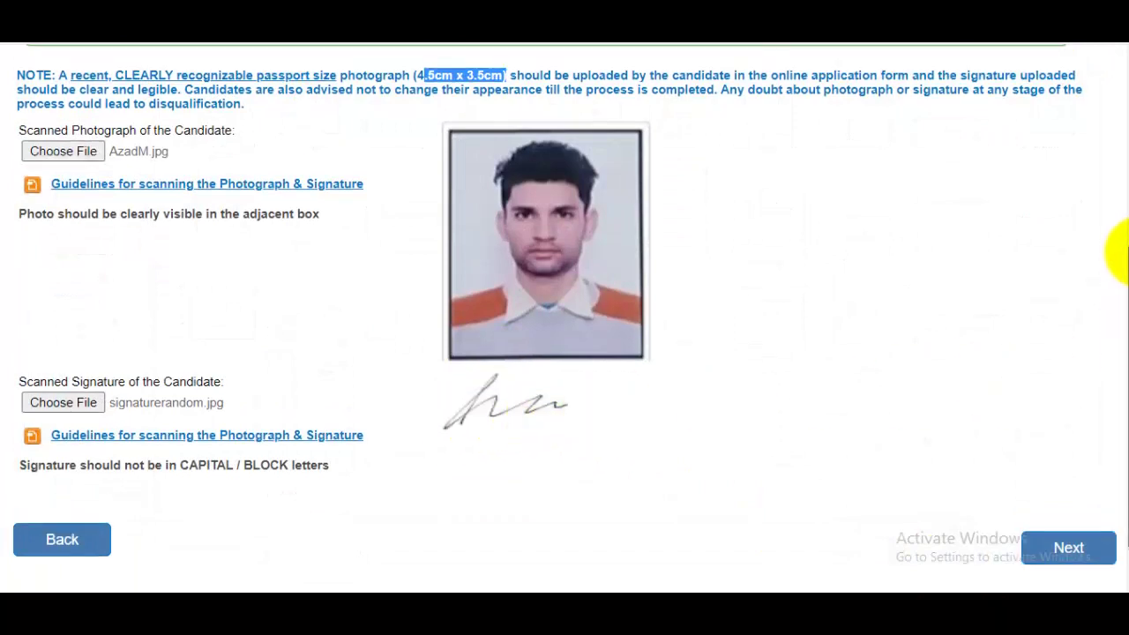
pyautogui.scroll(-4, 1112, 282)
# Save the uploads, continue to the Details form and zoom the page out.
pyautogui.click(1071, 490)
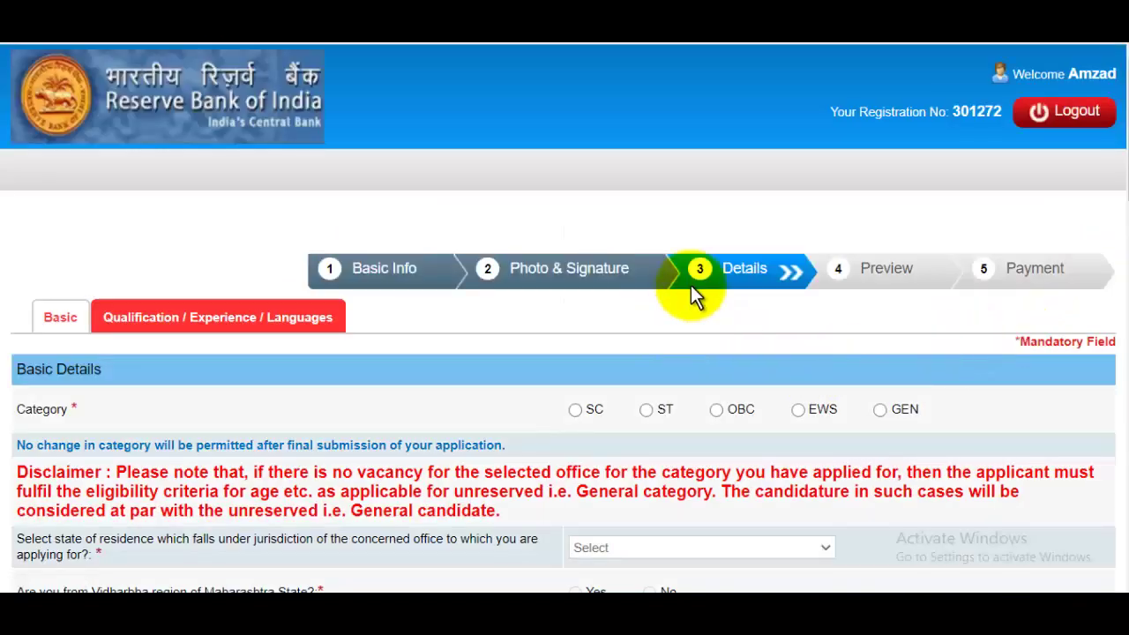
pyautogui.scroll(-1, 1122, 180)
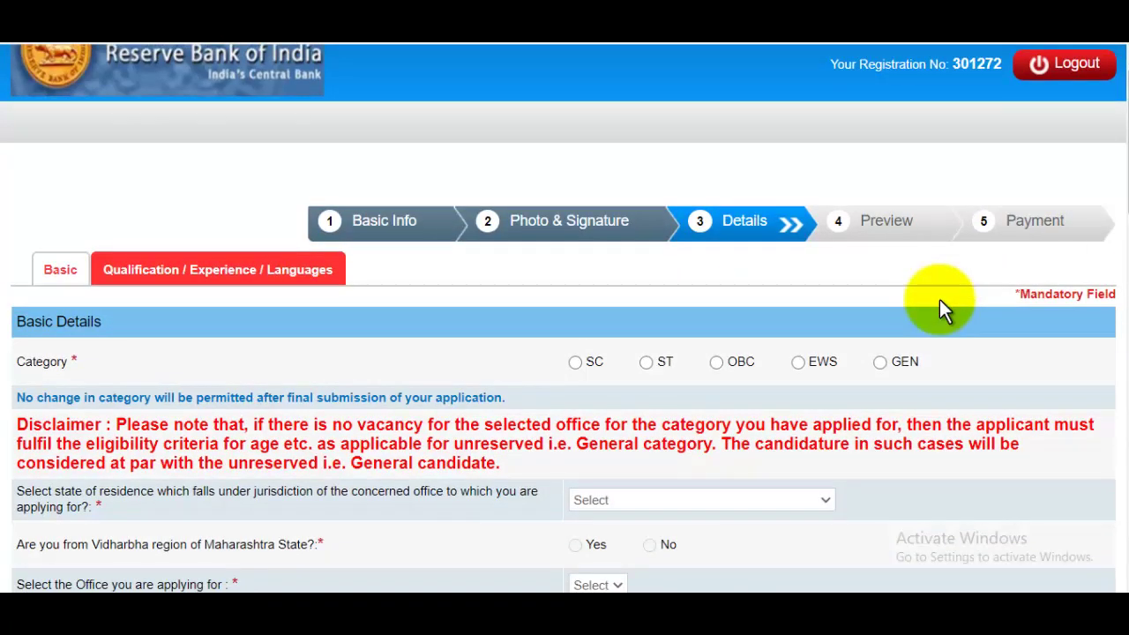
pyautogui.hotkey('ctrl', '-')
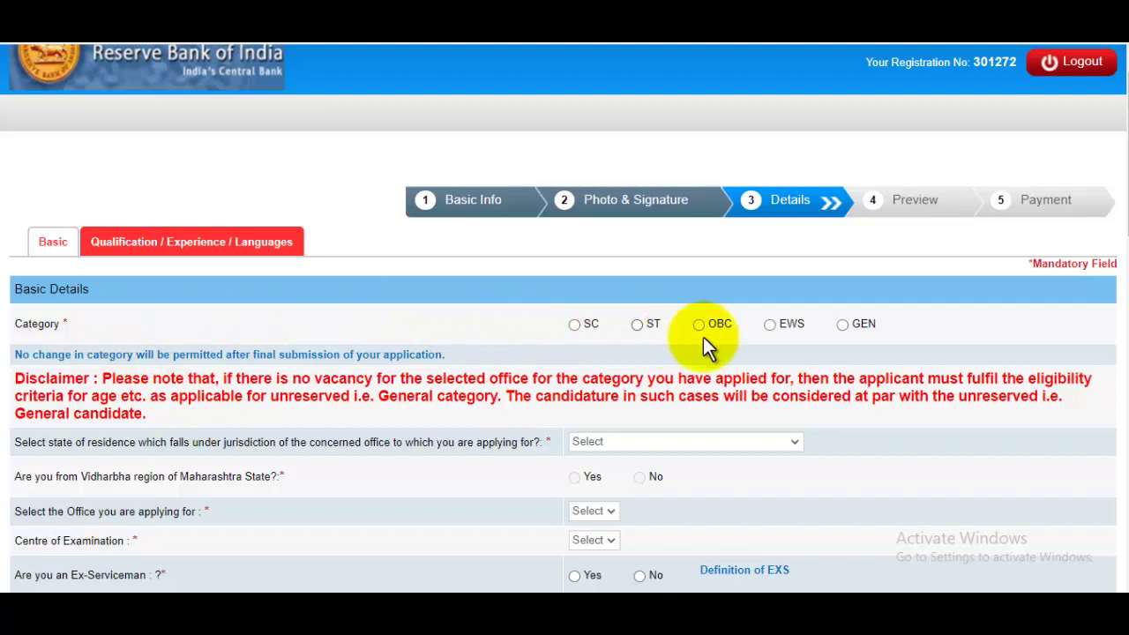
# Set the category to GEN after briefly trying OBC, acknowledging each category alert.
pyautogui.click(843, 324)
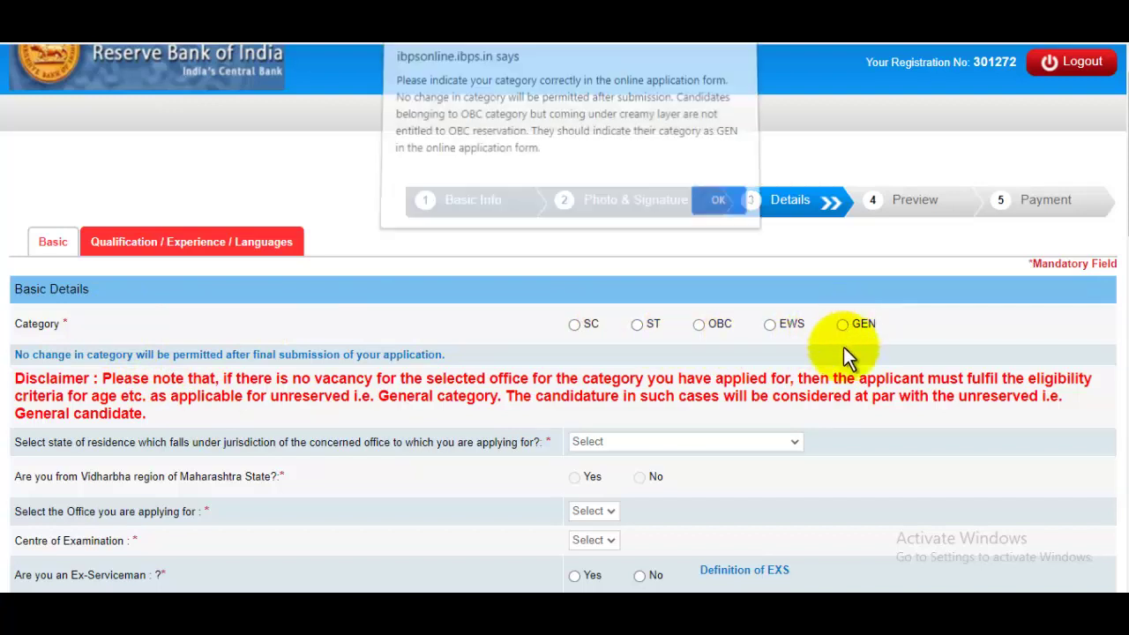
pyautogui.click(713, 209)
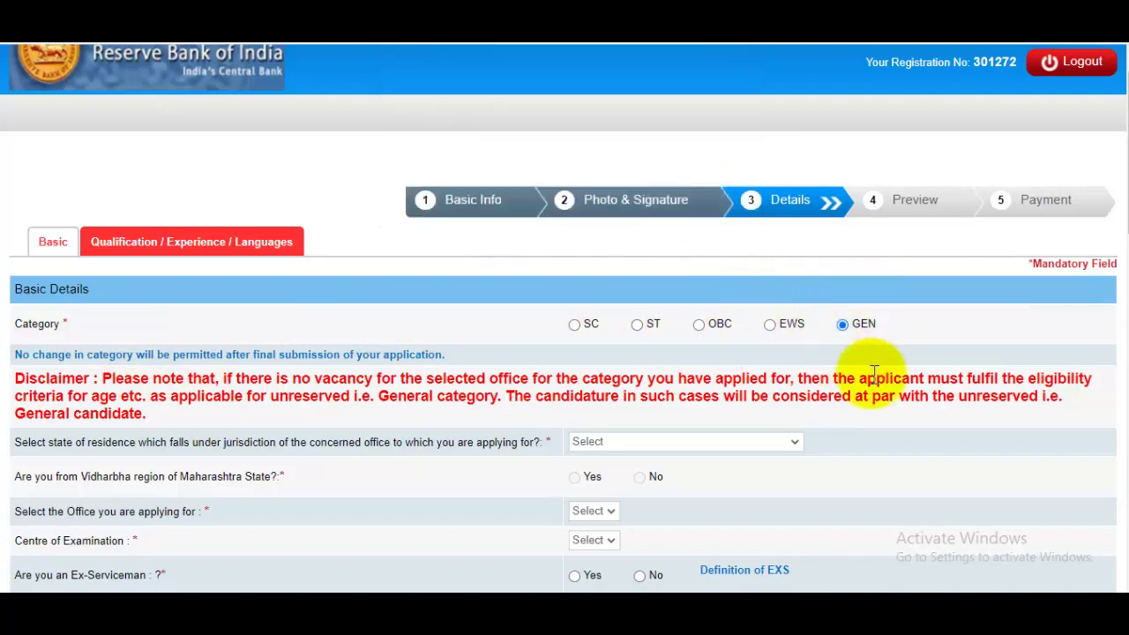
pyautogui.click(698, 327)
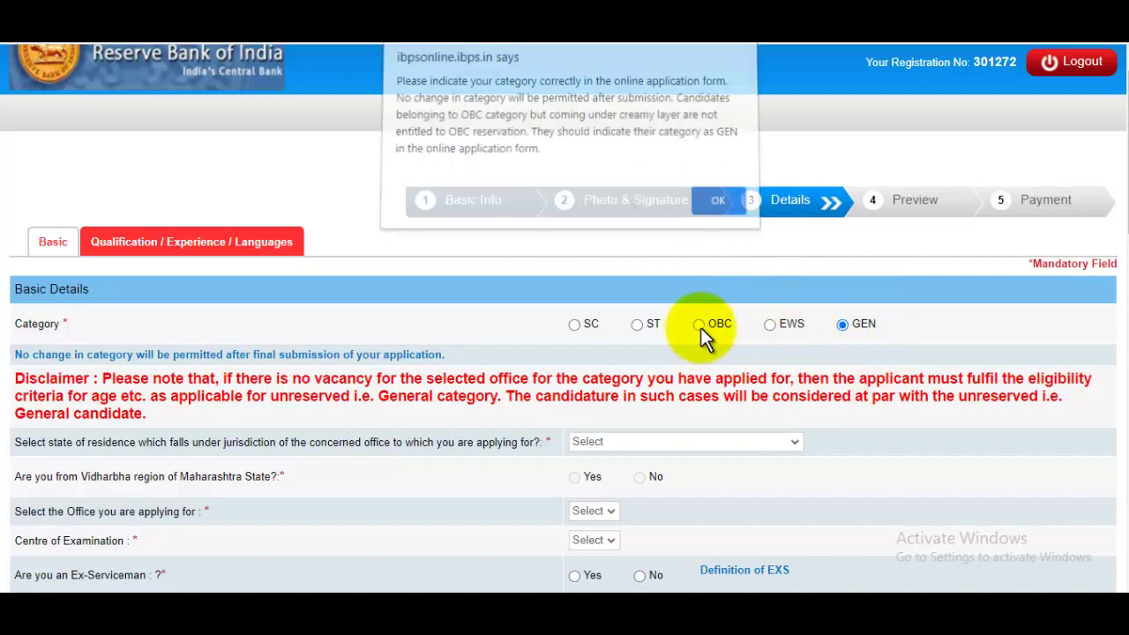
pyautogui.click(713, 201)
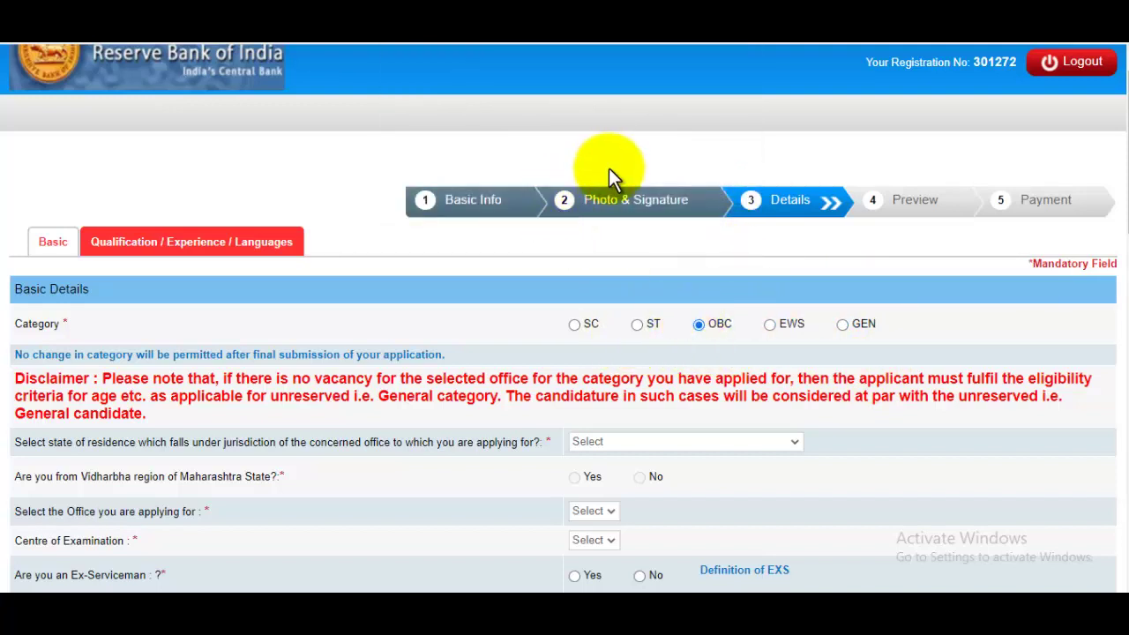
pyautogui.click(842, 324)
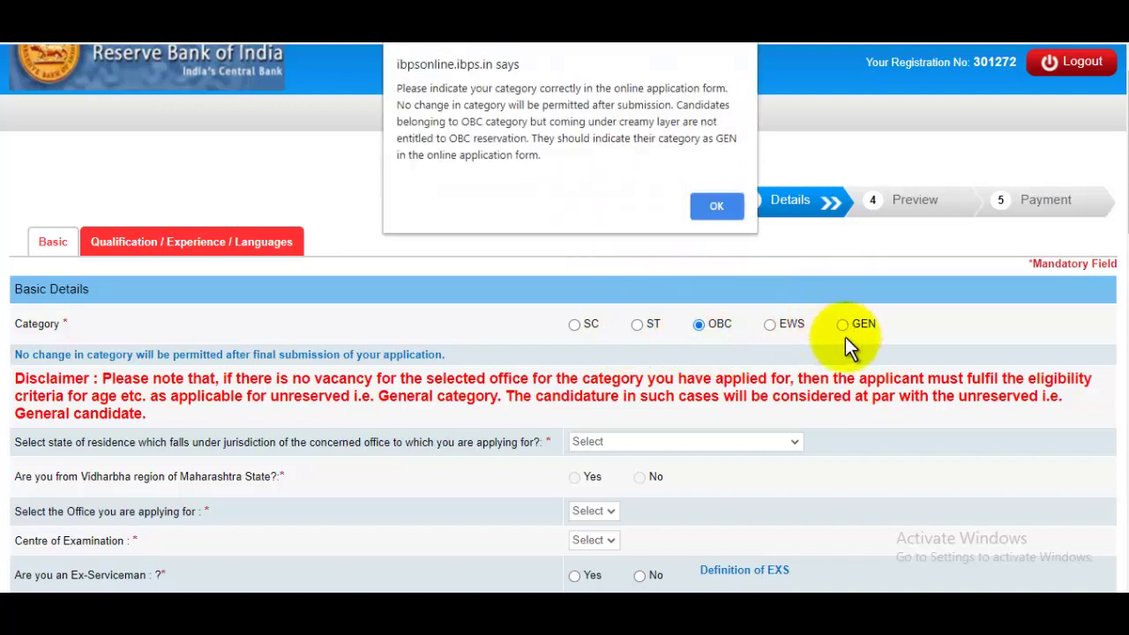
pyautogui.click(719, 207)
pyautogui.scroll(-3, 786, 335)
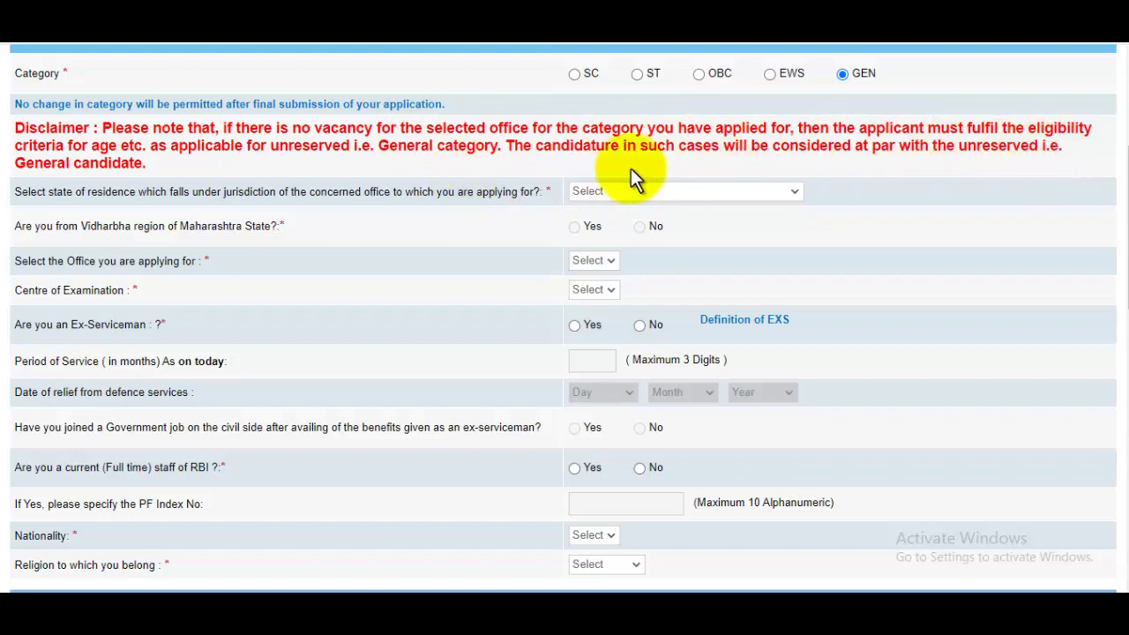
pyautogui.scroll(2, 948, 176)
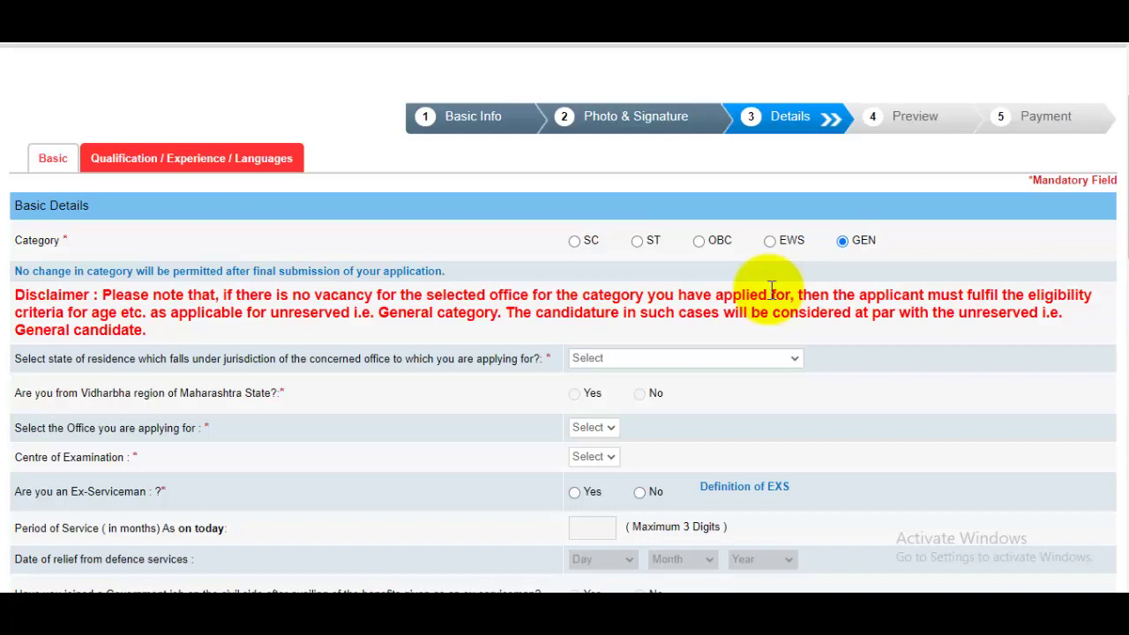
pyautogui.scroll(-2, 428, 298)
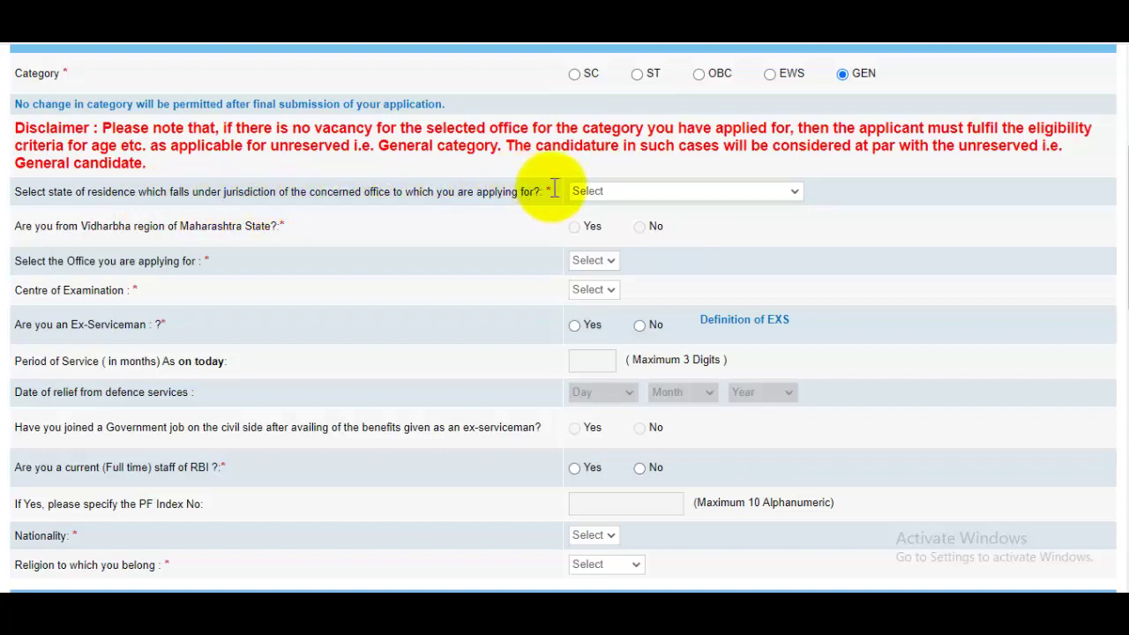
# Choose Uttarakhand as the state of residence from the dropdown.
pyautogui.click(646, 191)
pyautogui.scroll(-1, 624, 369)
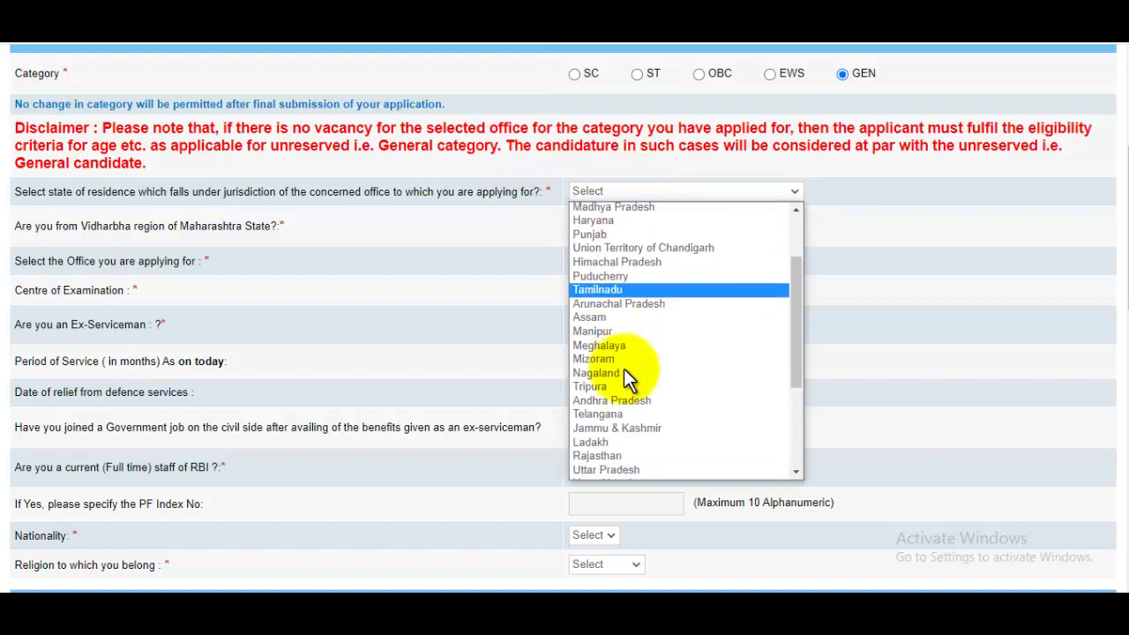
pyautogui.scroll(1, 628, 381)
pyautogui.press('u')
pyautogui.press('u')
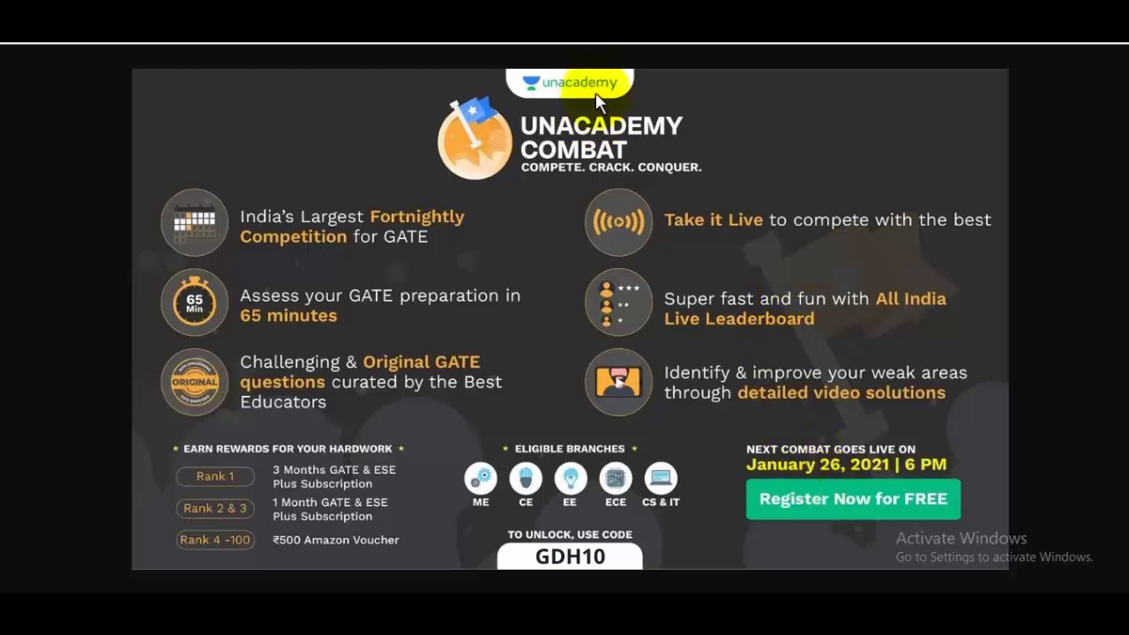
# Advance the slideshow past the Unacademy Combat slide.
pyautogui.press('Right')
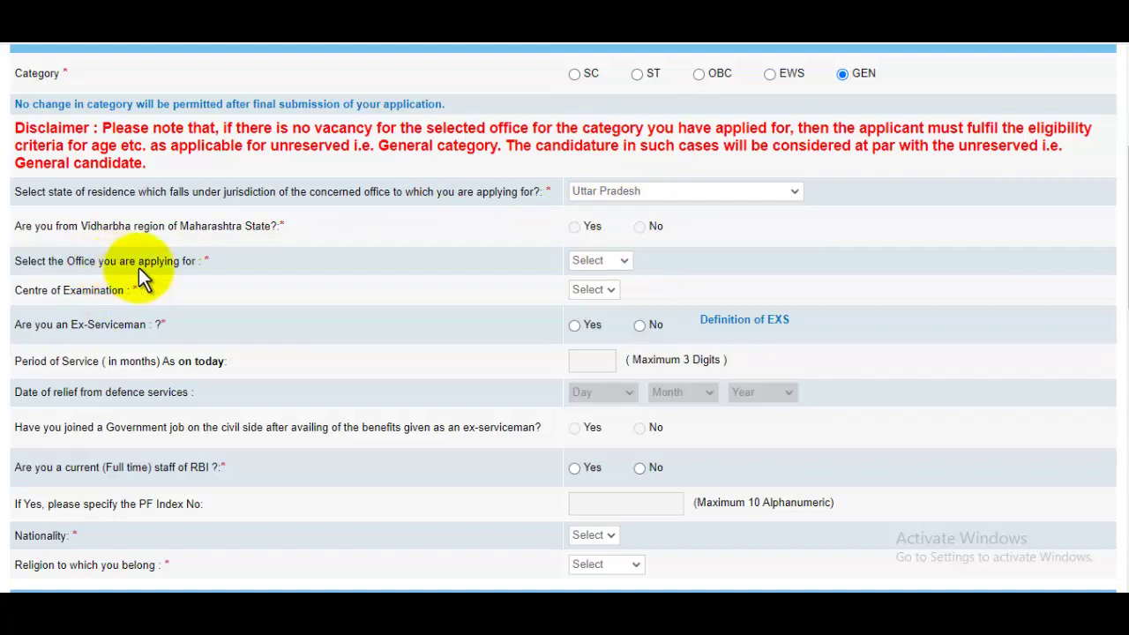
# Choose Kanpur as the office and Agra as the examination centre.
pyautogui.click(600, 260)
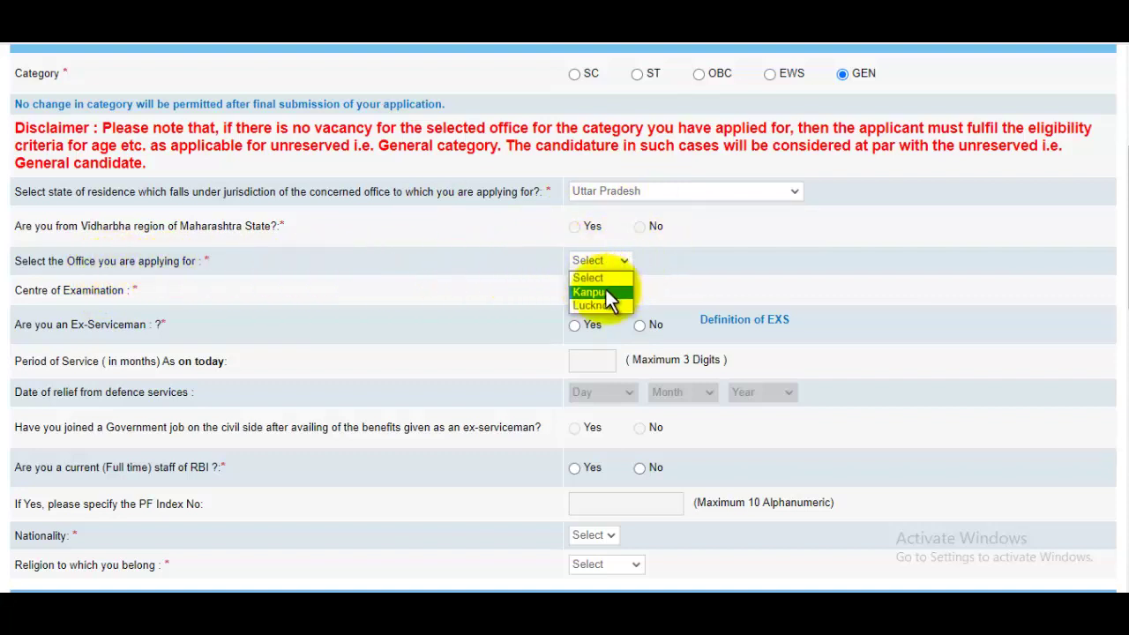
pyautogui.click(606, 292)
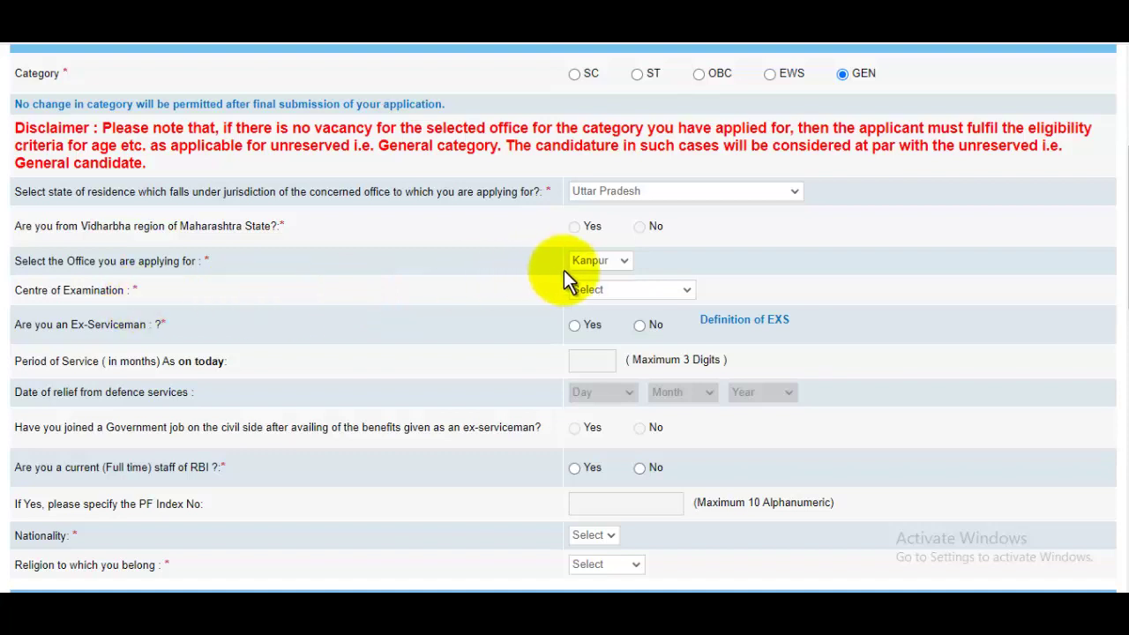
pyautogui.click(607, 290)
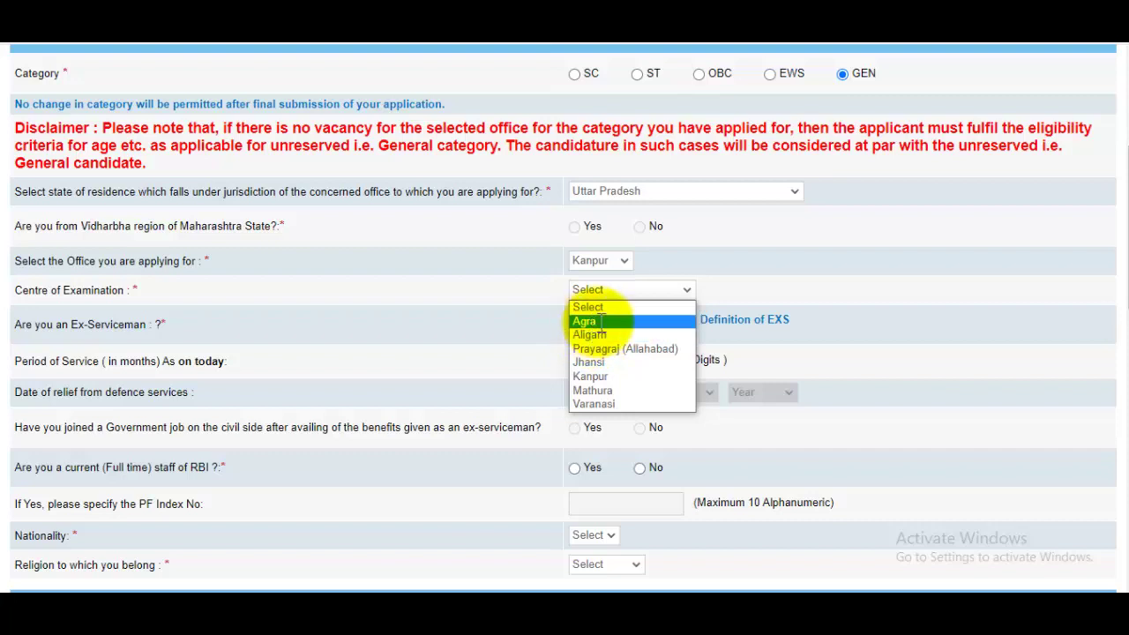
pyautogui.click(593, 324)
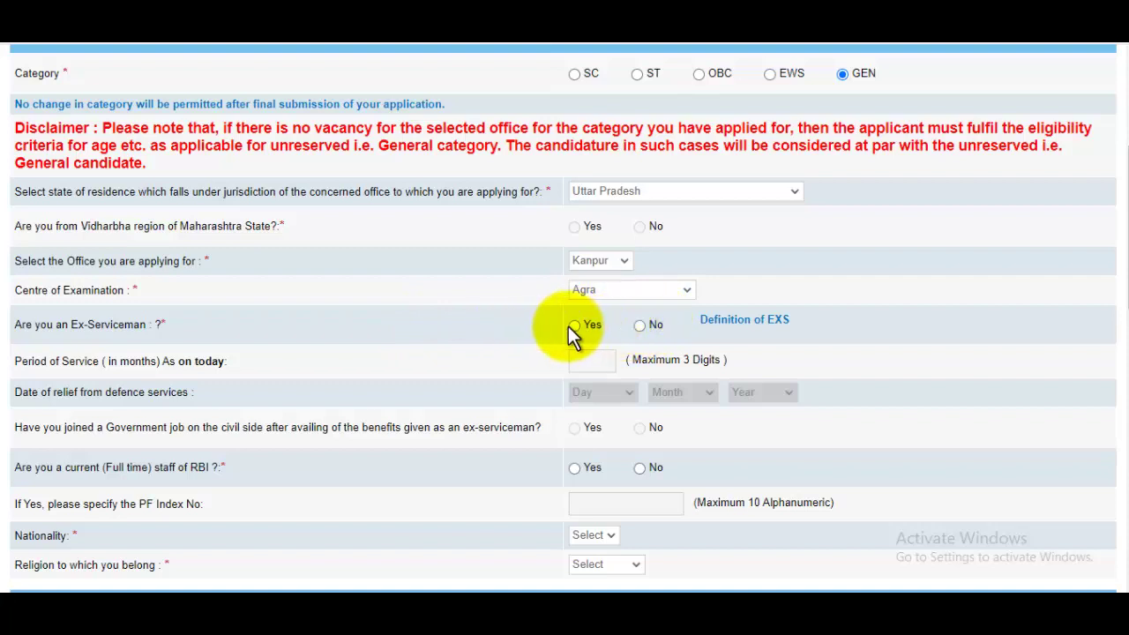
# Answer Yes to being an ex-serviceman and dismiss the definition alert.
pyautogui.click(579, 325)
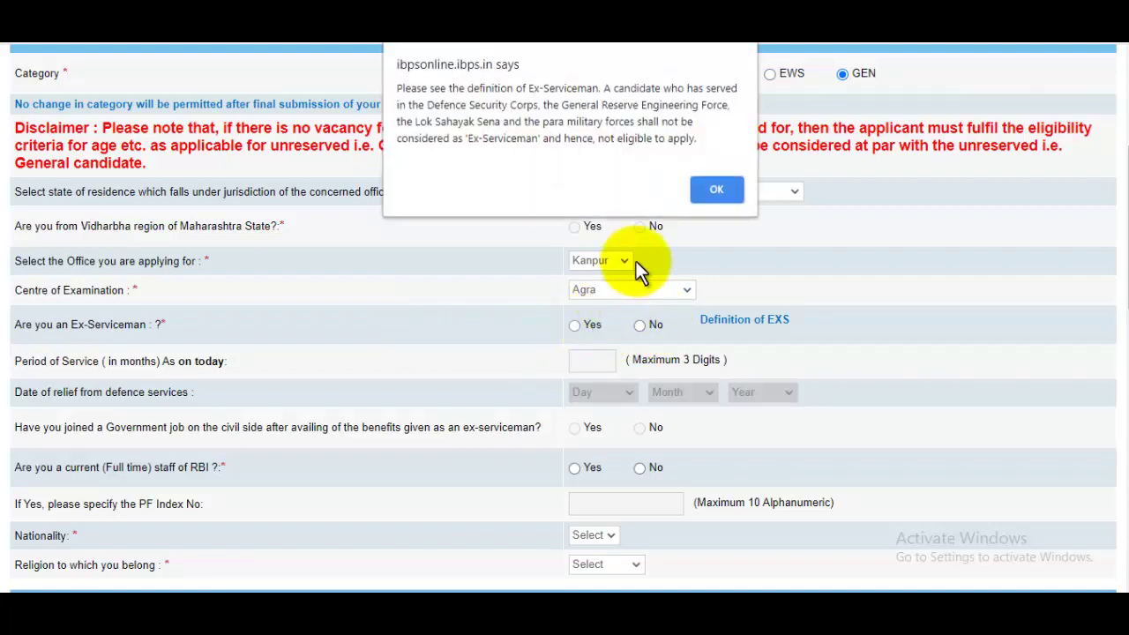
pyautogui.click(715, 194)
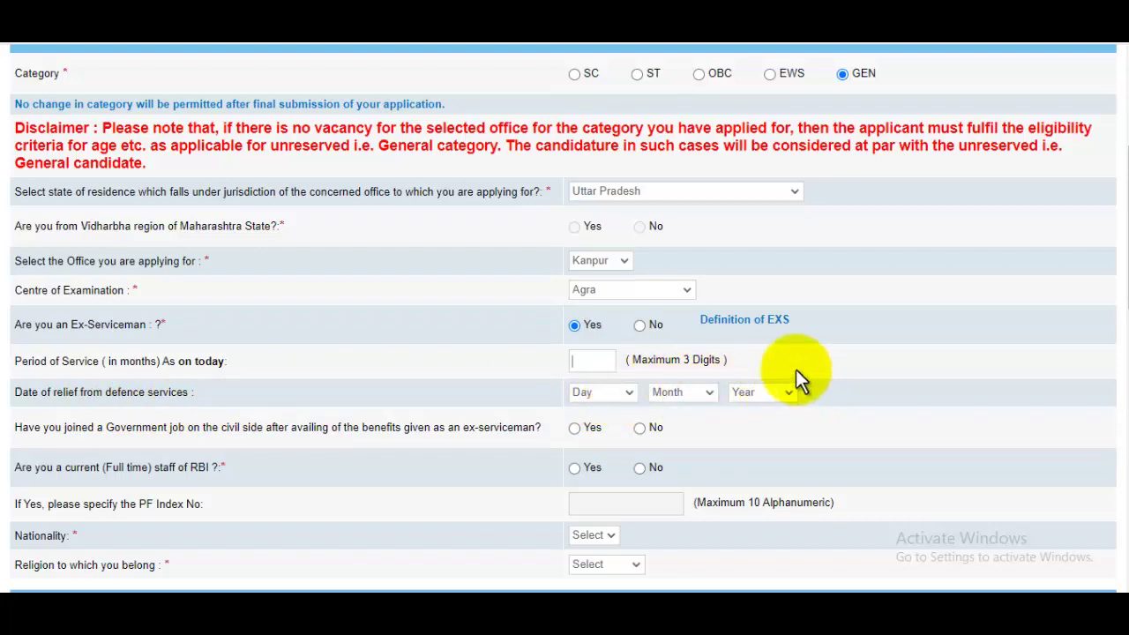
pyautogui.scroll(-3, 566, 407)
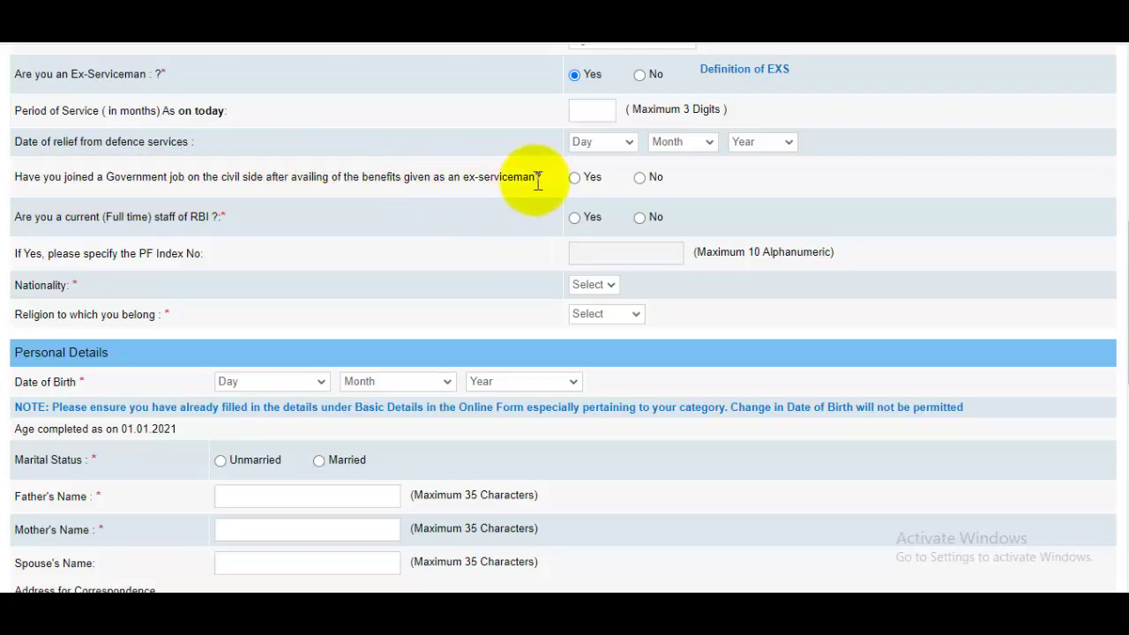
# Answer No to both job questions and set nationality Indian and religion Muslim.
pyautogui.click(641, 177)
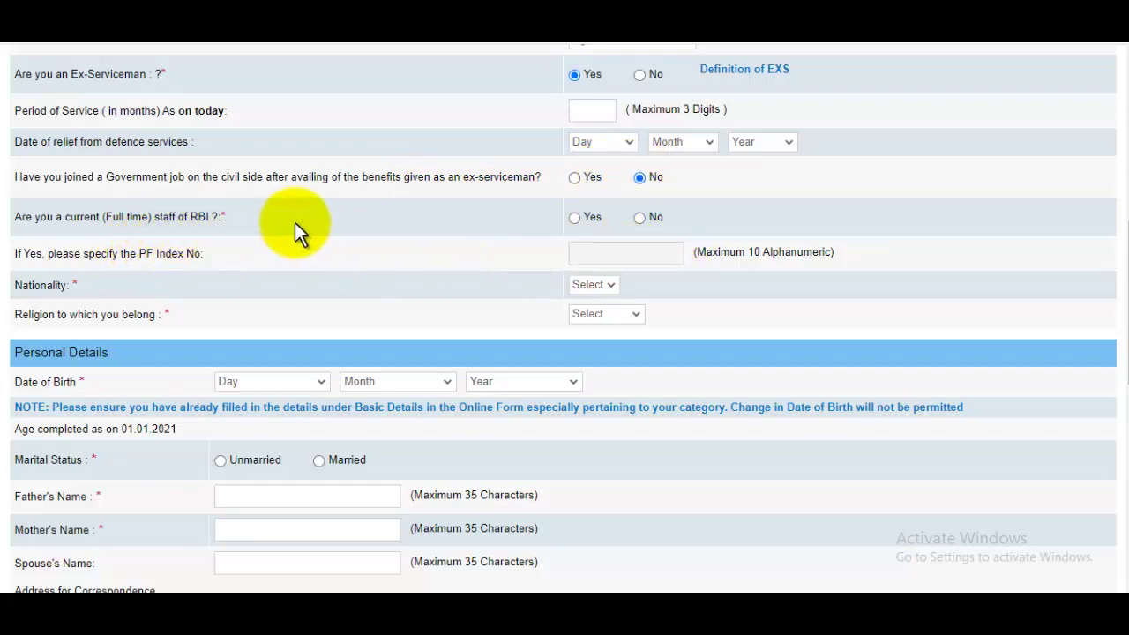
pyautogui.click(640, 218)
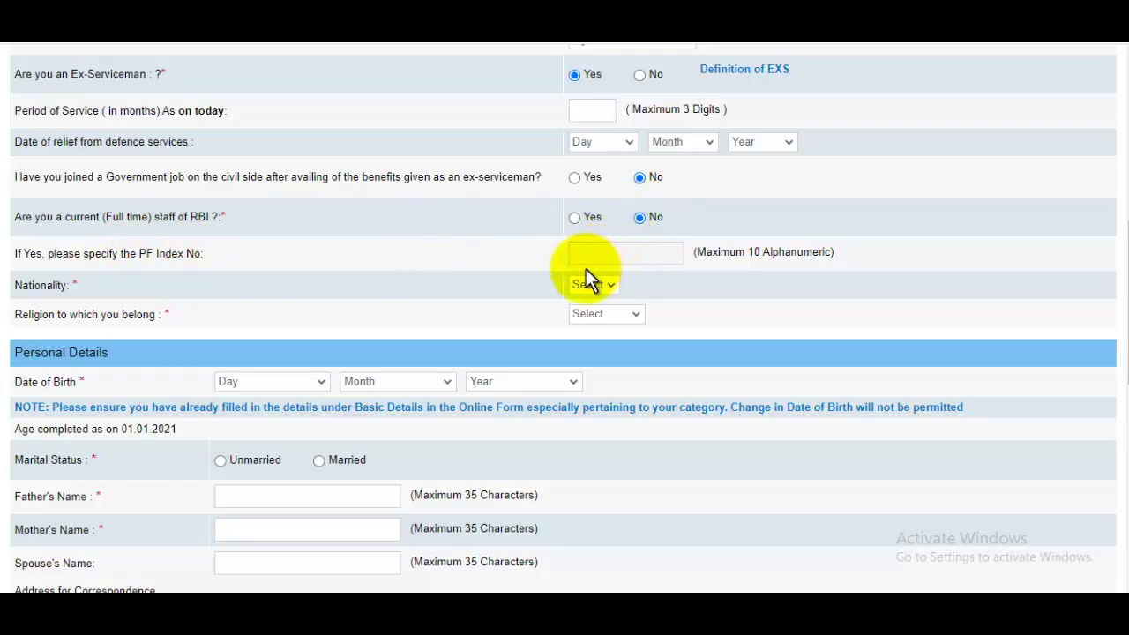
pyautogui.click(611, 285)
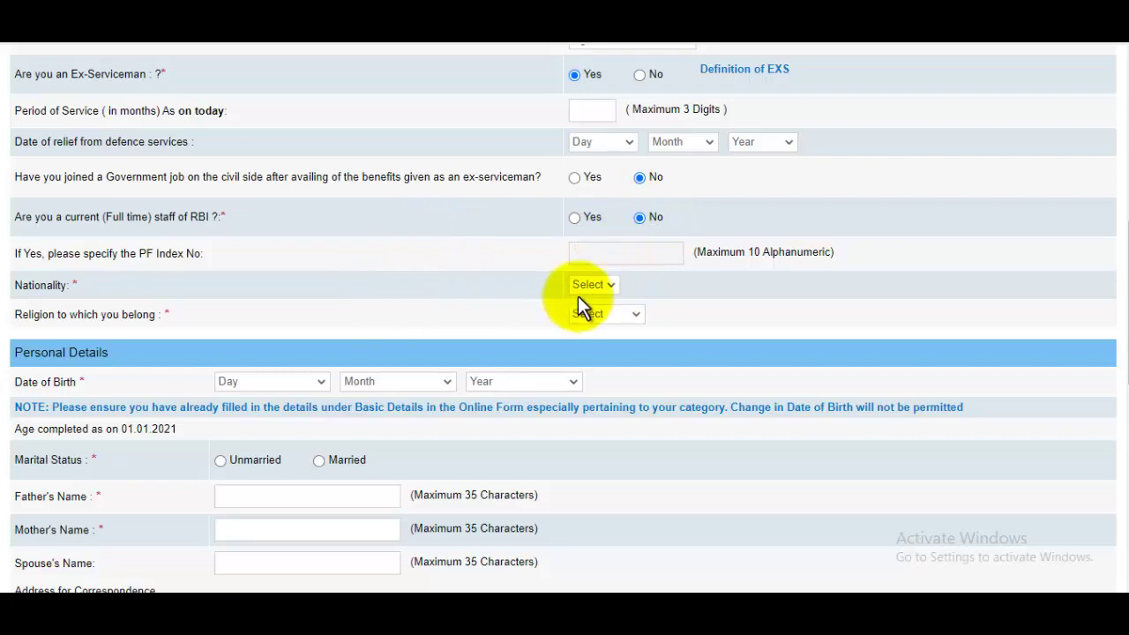
pyautogui.click(588, 306)
pyautogui.click(590, 286)
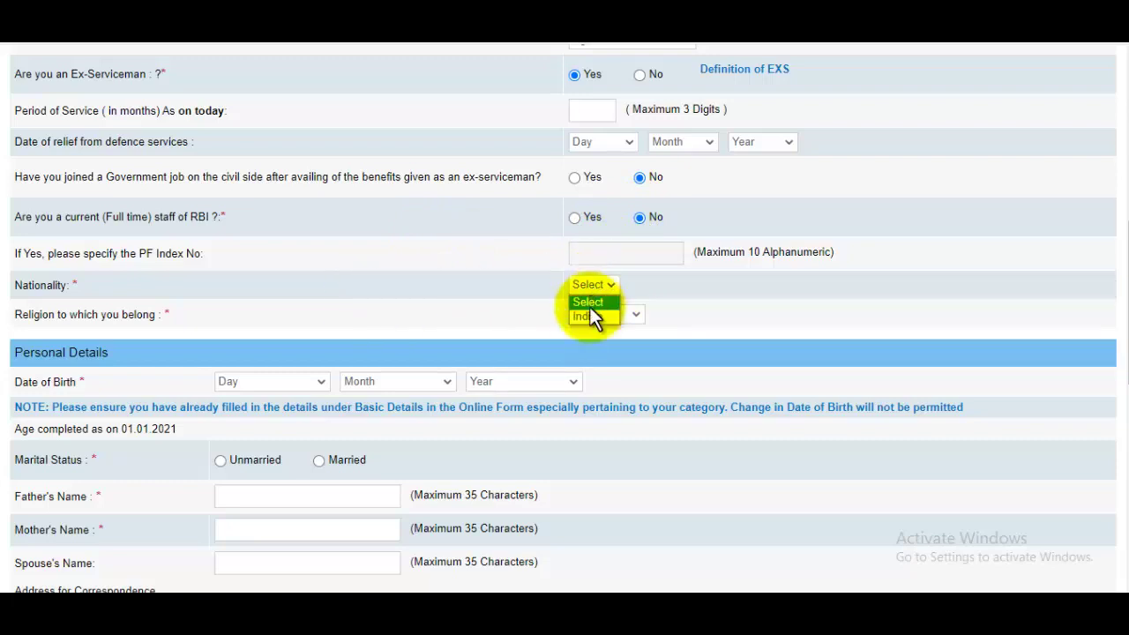
pyautogui.click(588, 315)
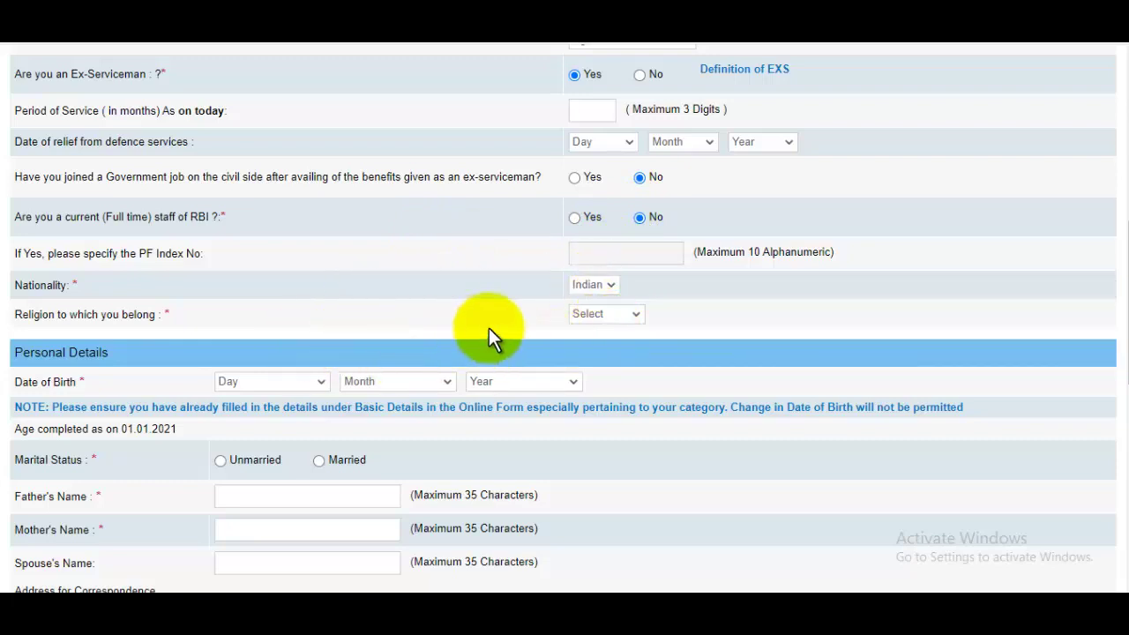
pyautogui.click(608, 323)
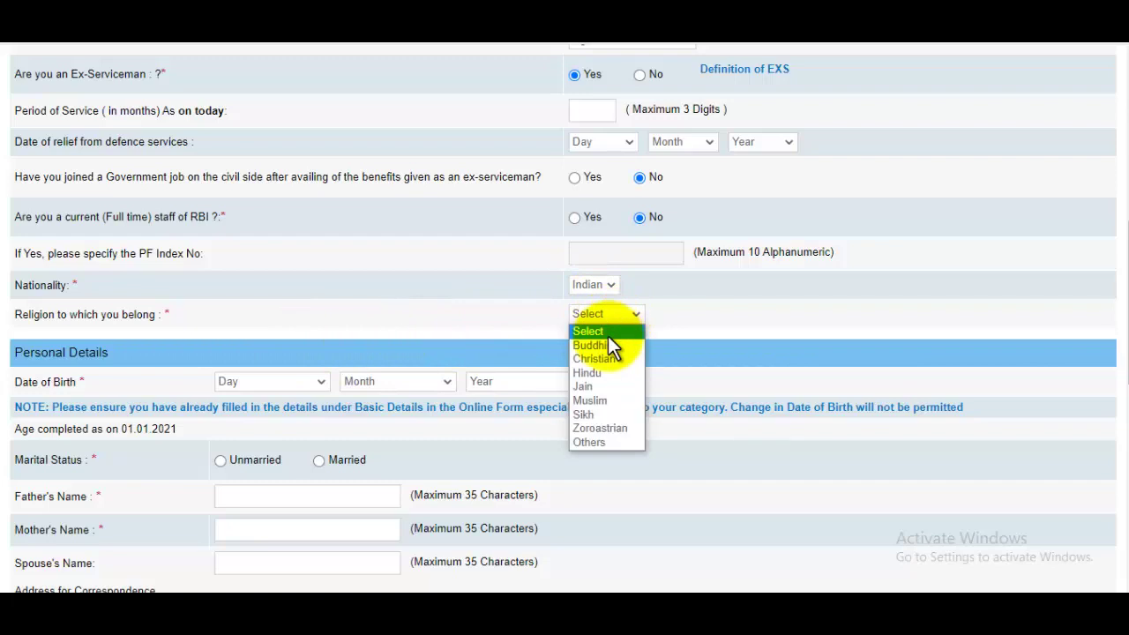
pyautogui.click(600, 397)
pyautogui.scroll(-3, 609, 353)
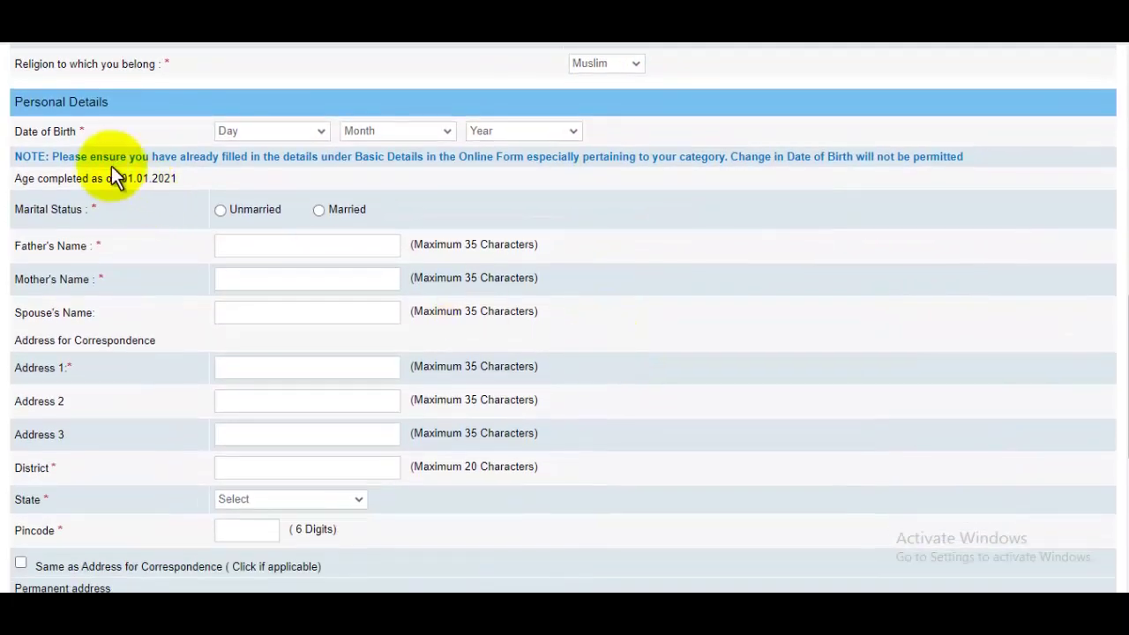
pyautogui.click(271, 134)
pyautogui.click(240, 175)
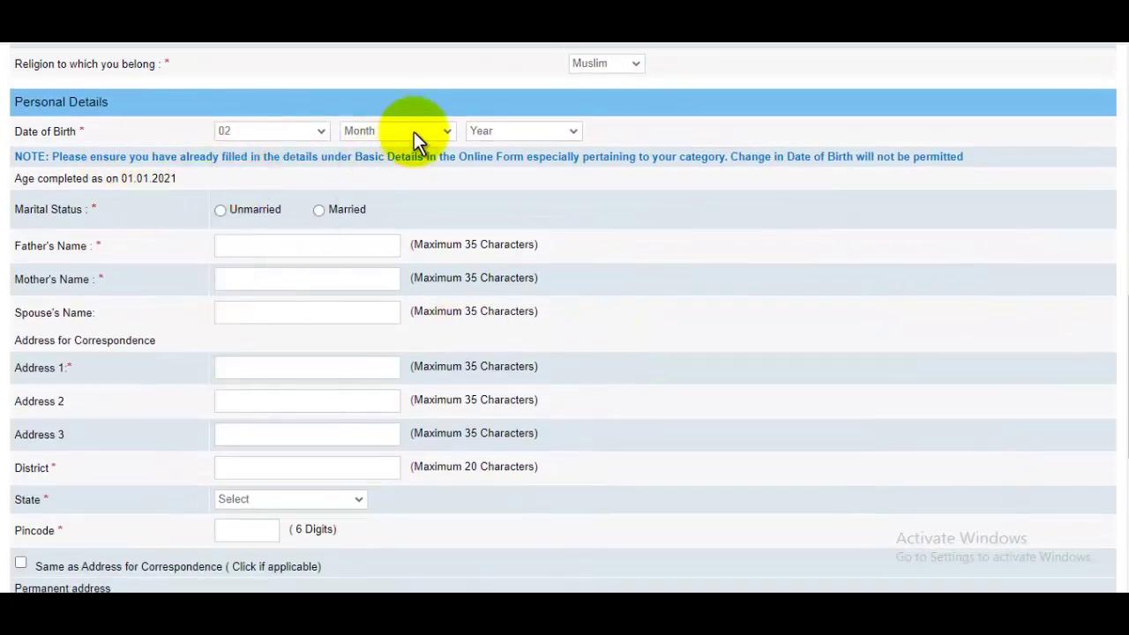
pyautogui.click(414, 131)
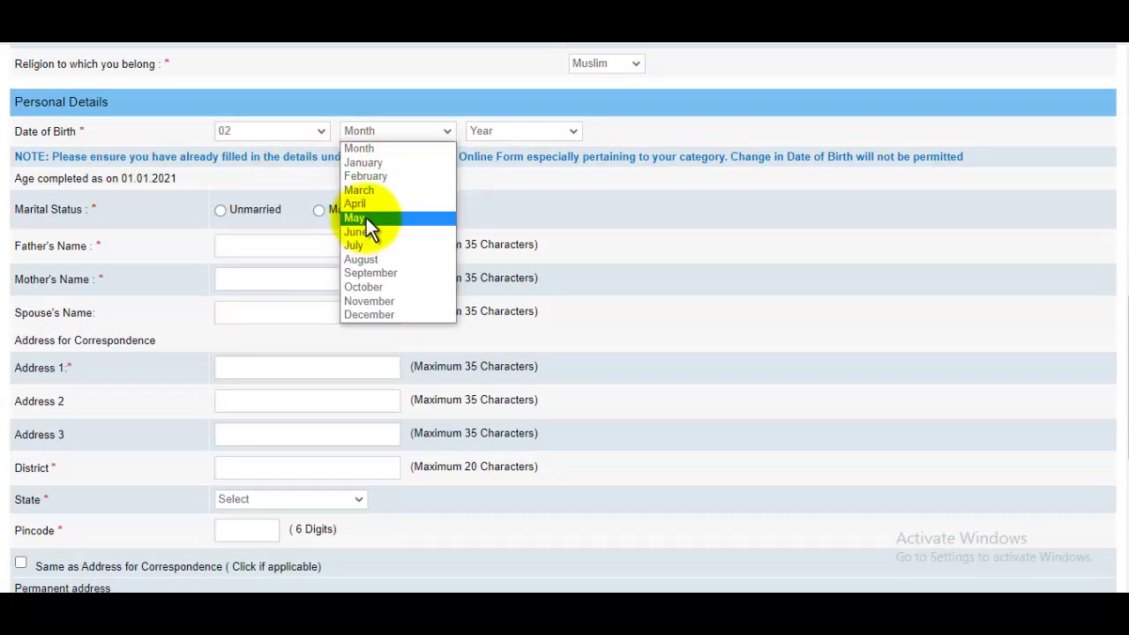
pyautogui.click(363, 218)
pyautogui.click(509, 132)
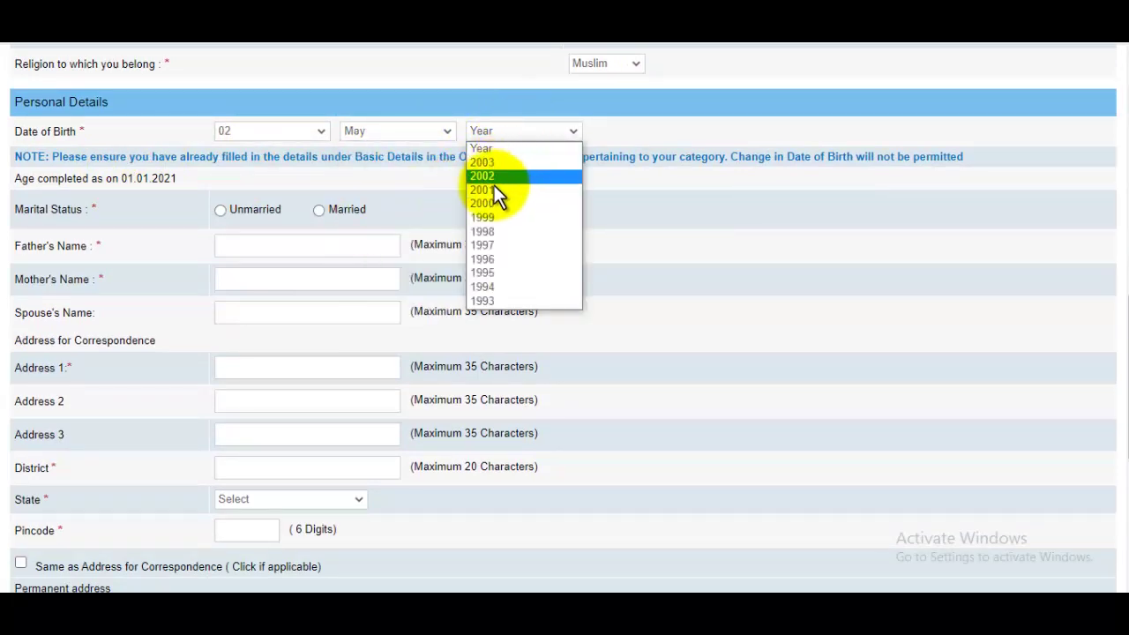
pyautogui.click(512, 247)
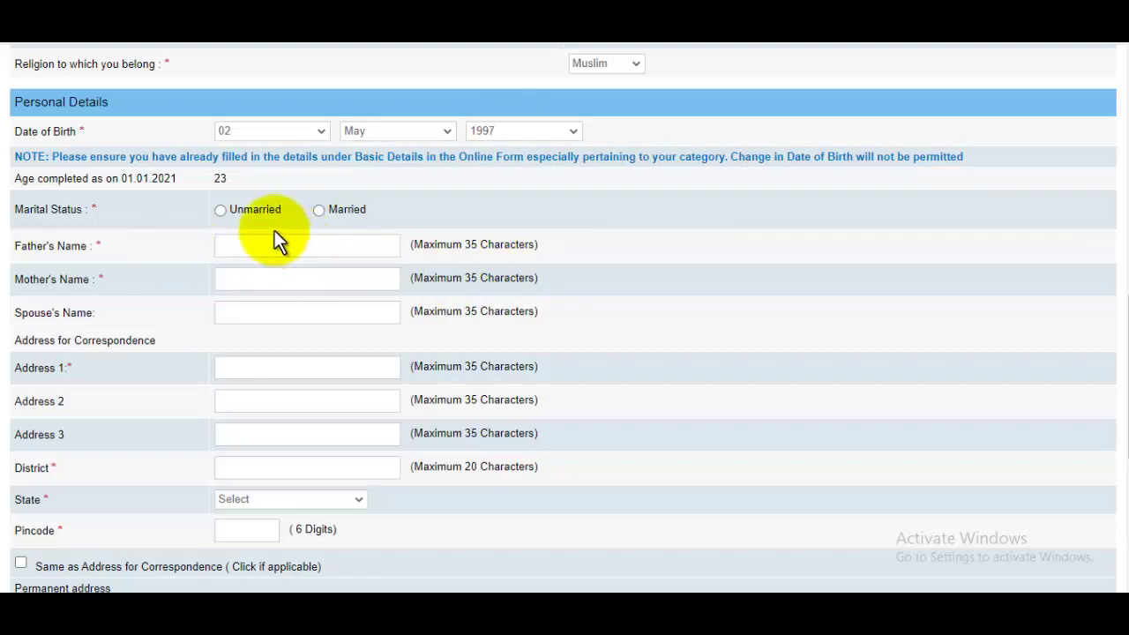
pyautogui.click(223, 212)
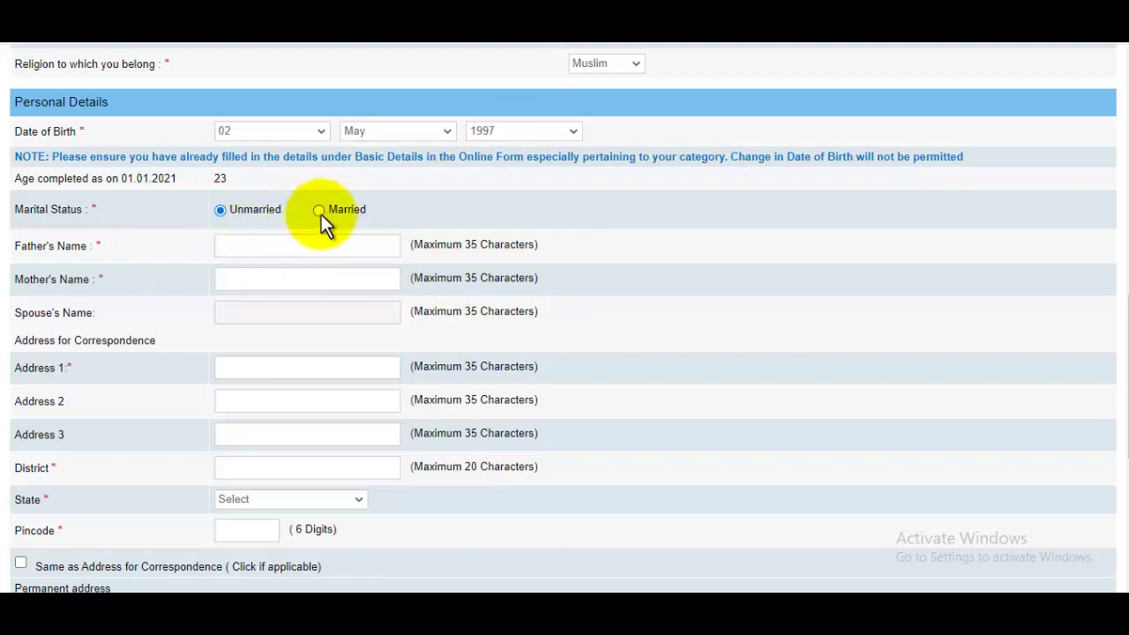
pyautogui.click(335, 246)
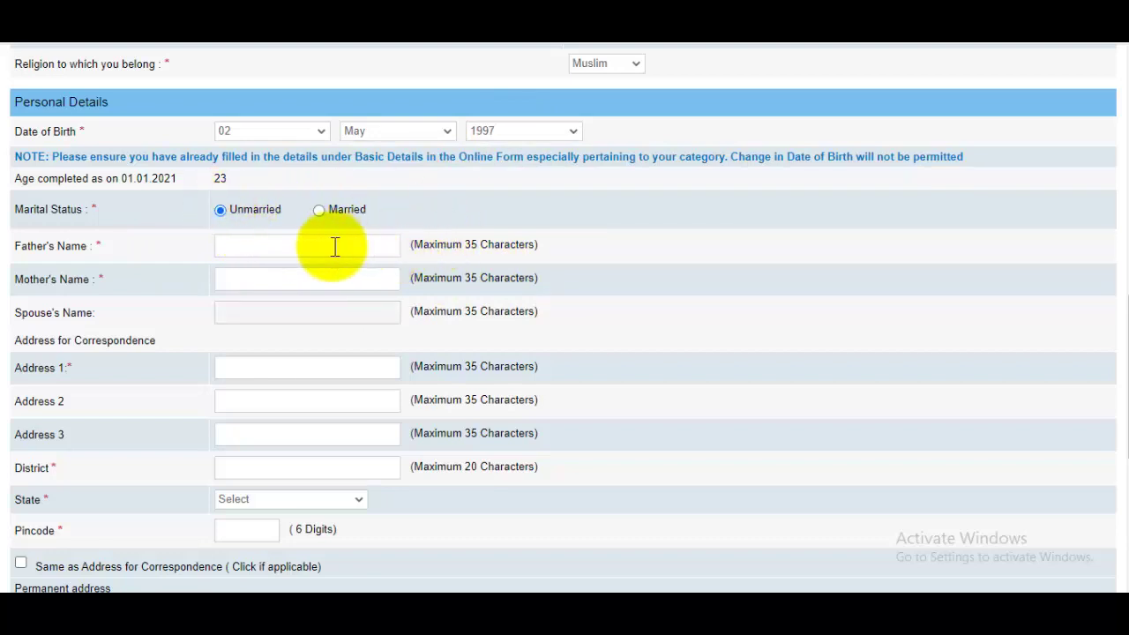
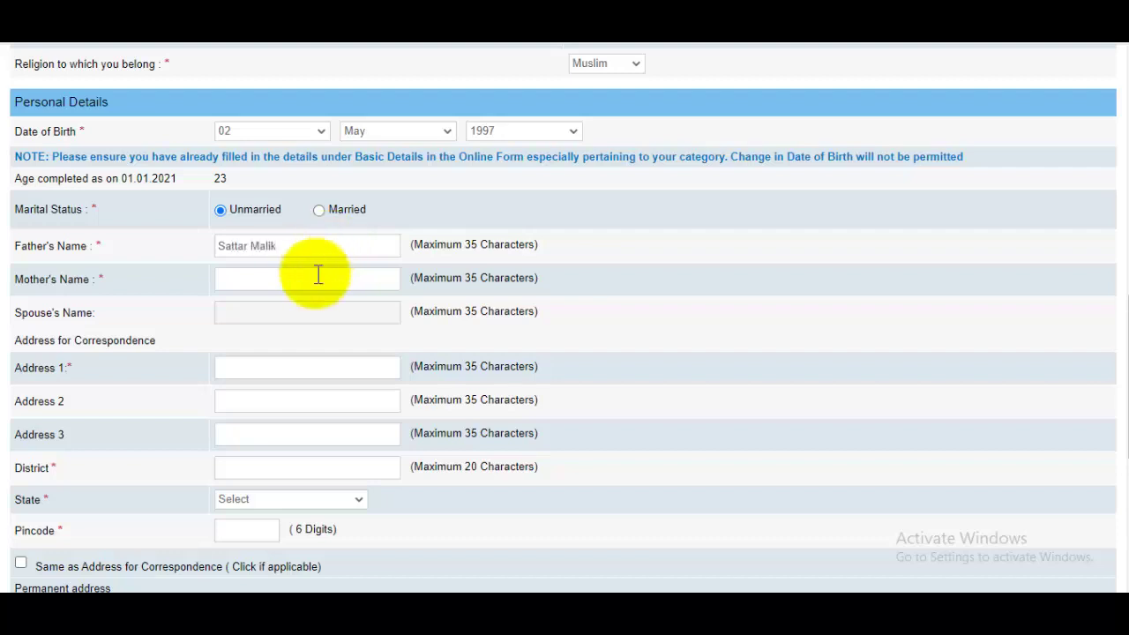
pyautogui.write('Sazada')
# Enter the two correspondence address lines and the district.
pyautogui.scroll(-1, 277, 318)
pyautogui.click(272, 290)
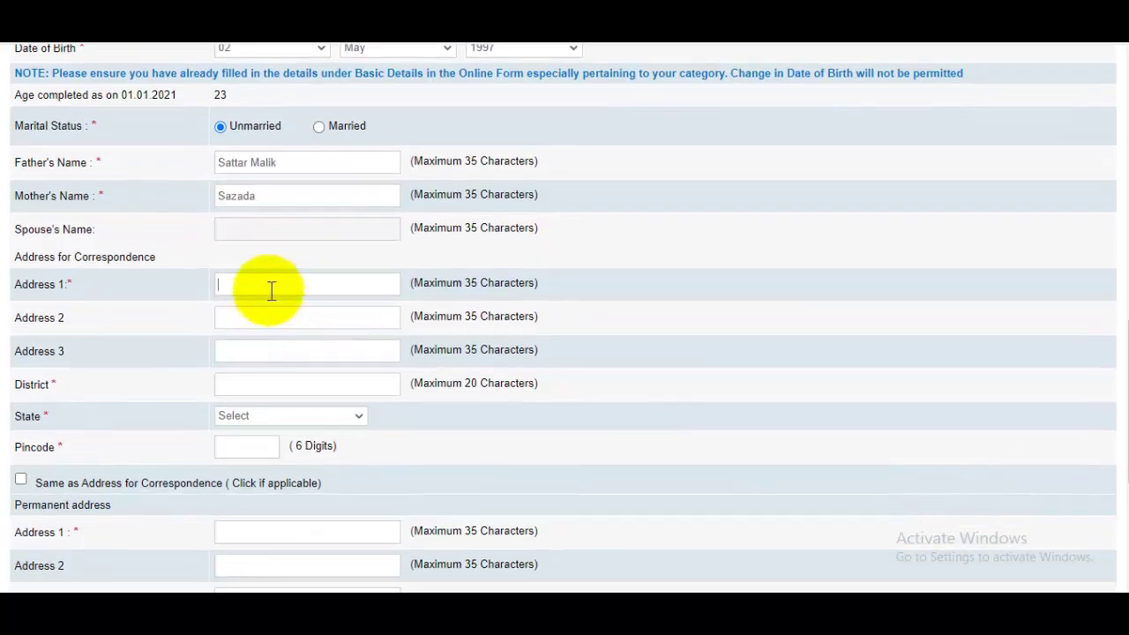
pyautogui.write('hedi')
pyautogui.click(239, 319)
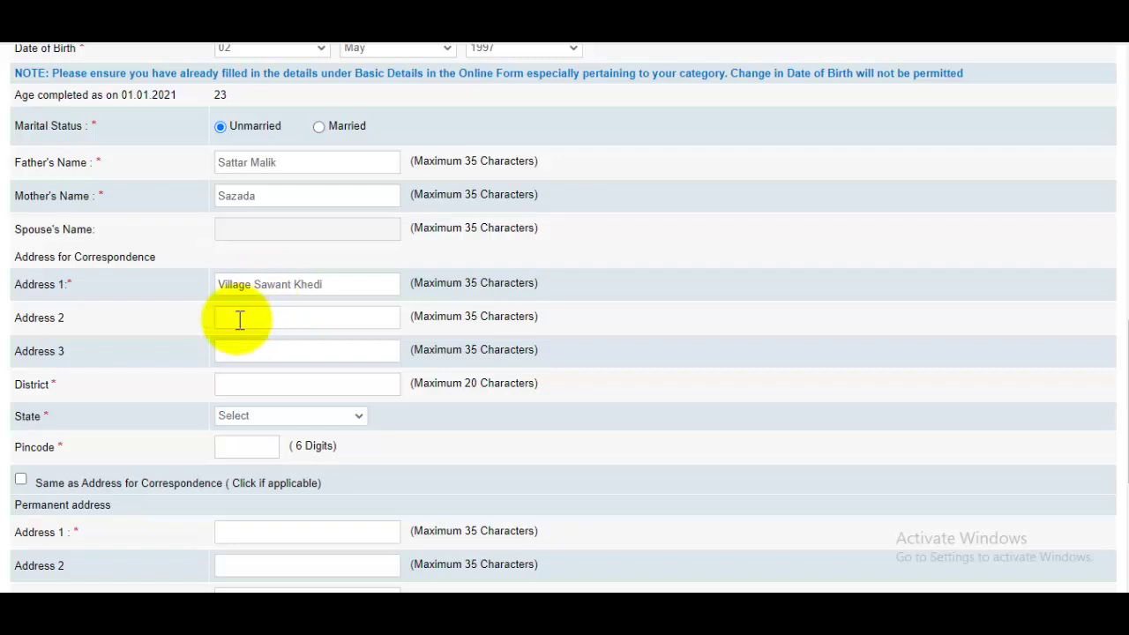
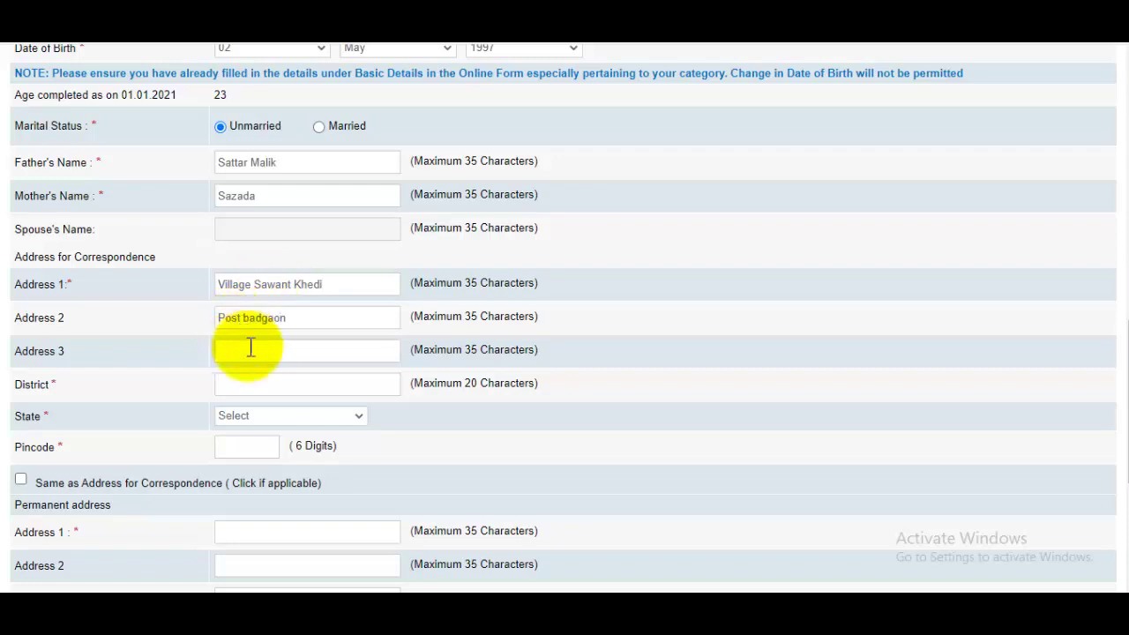
pyautogui.click(270, 375)
pyautogui.write('Saharanpur')
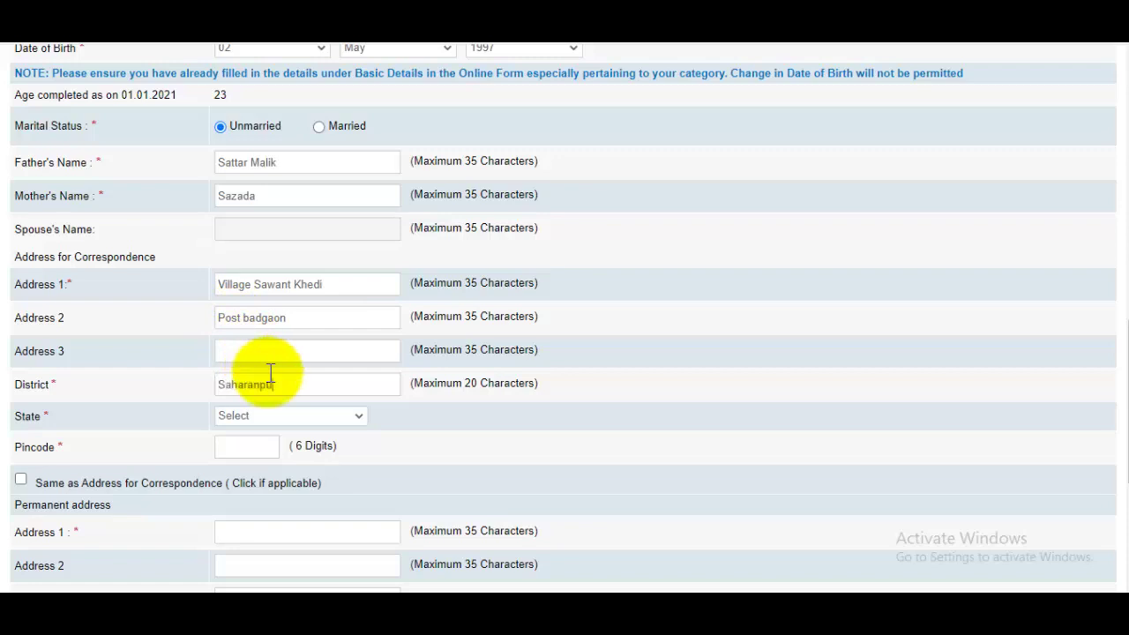
# Set the correspondence state to UTTAR PRADESH, enter the pincode, and copy it to the permanent address.
pyautogui.click(265, 415)
pyautogui.scroll(-5, 275, 293)
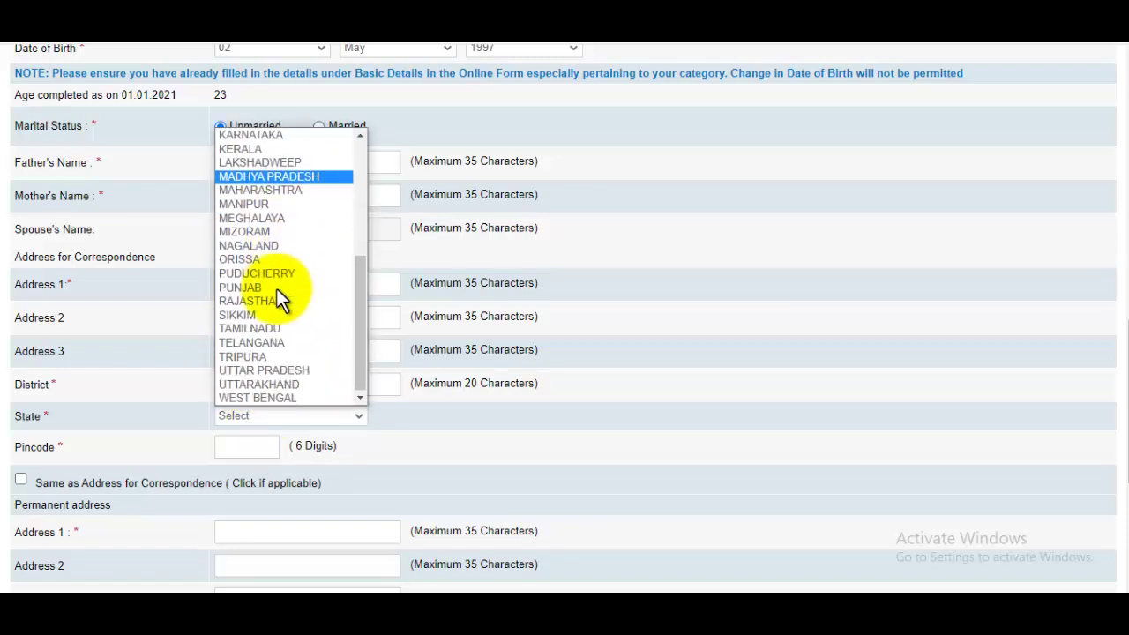
pyautogui.click(292, 370)
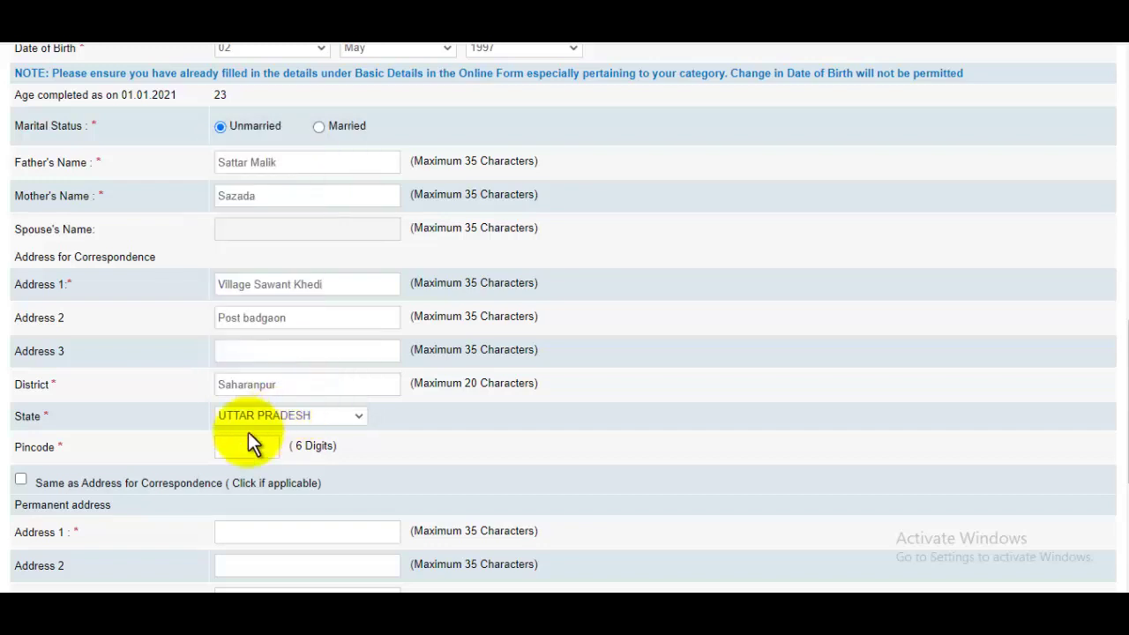
pyautogui.click(245, 444)
pyautogui.write('247001')
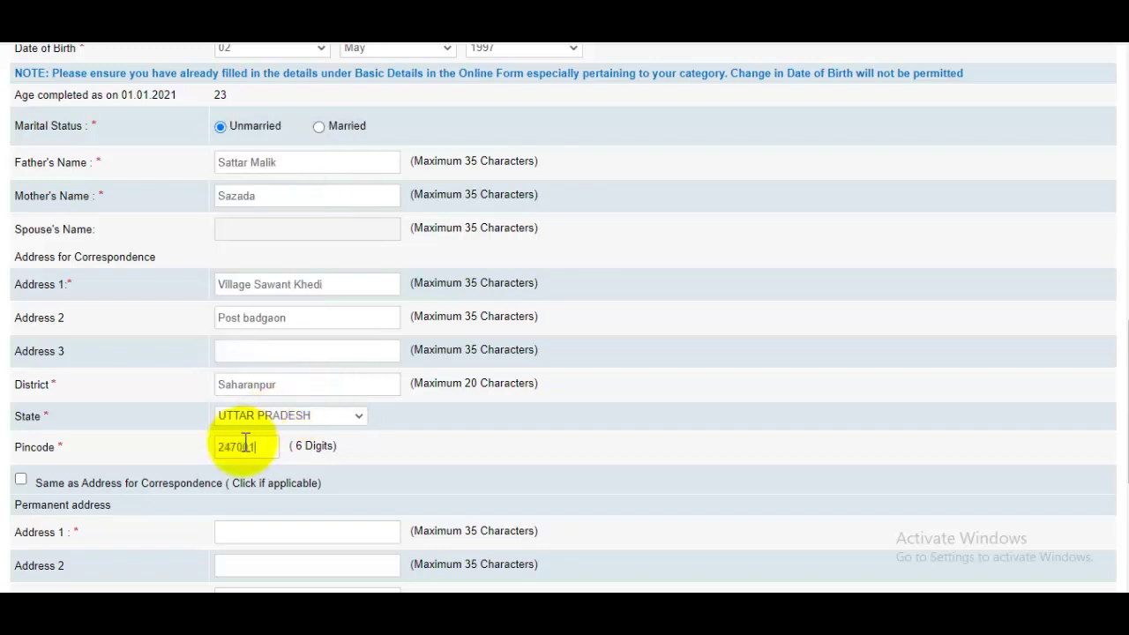
pyautogui.scroll(-1, 197, 402)
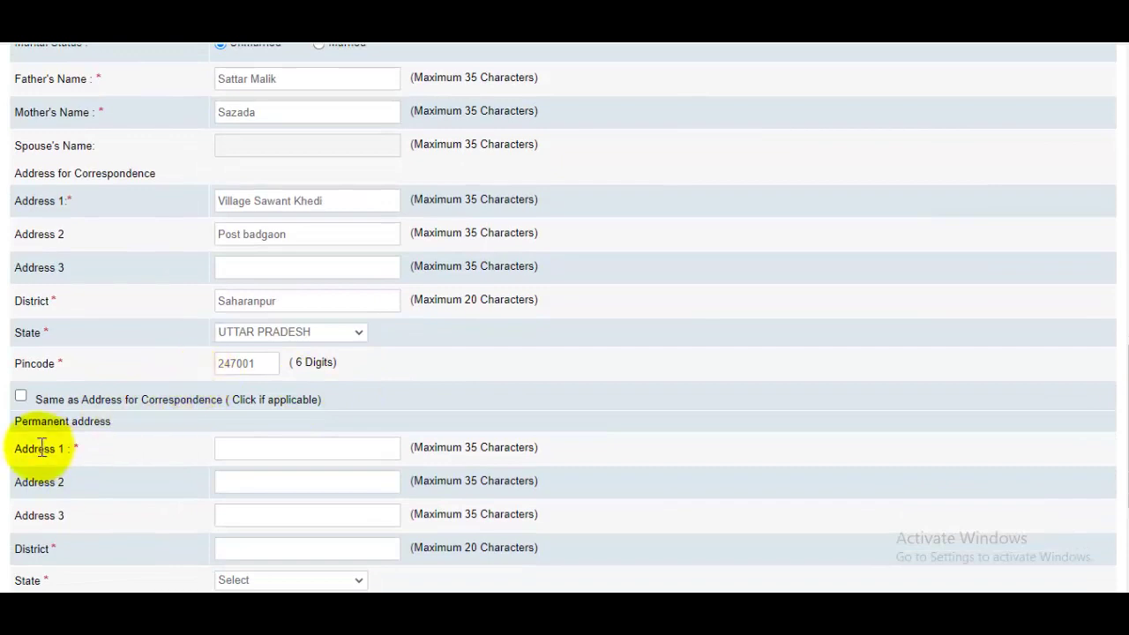
pyautogui.click(21, 396)
pyautogui.scroll(-1, 461, 373)
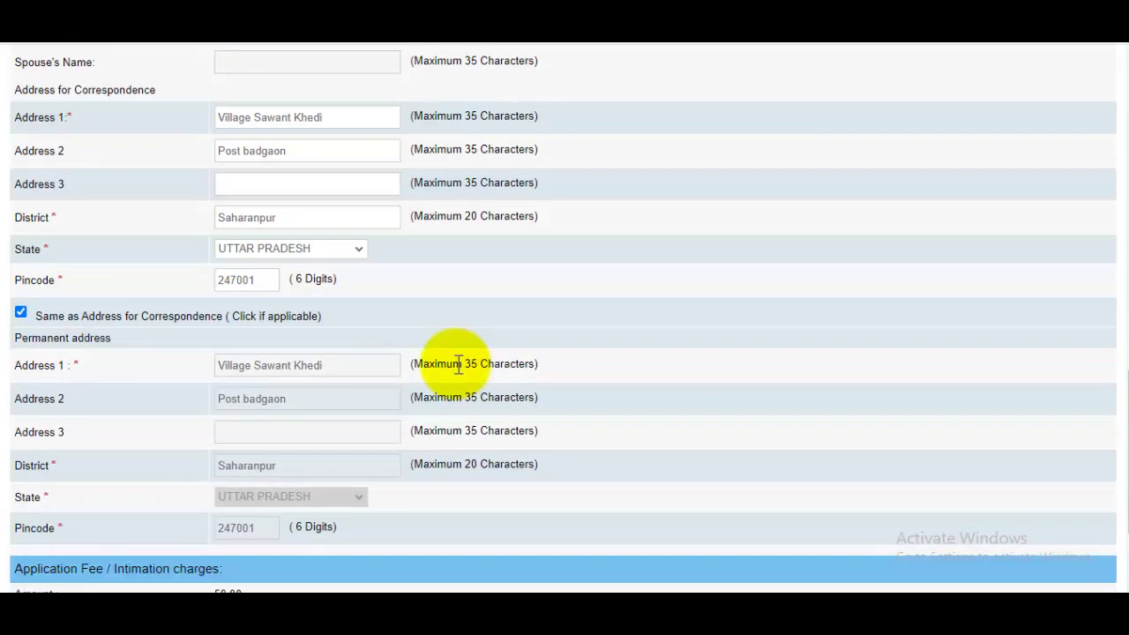
pyautogui.scroll(-2, 1113, 459)
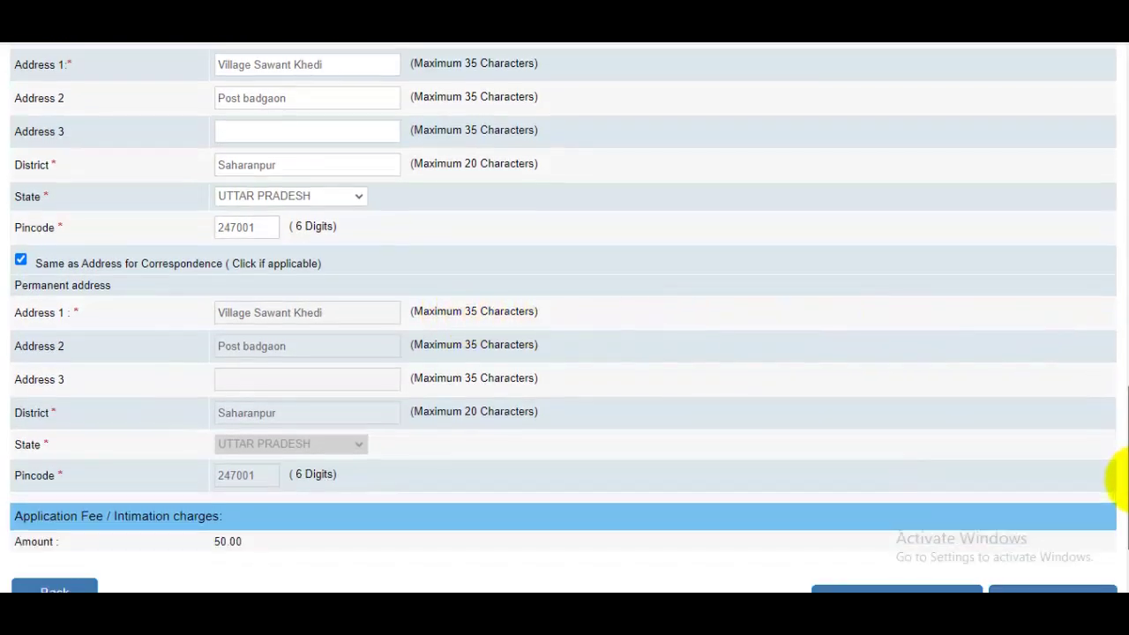
pyautogui.moveTo(1128, 520); pyautogui.dragTo(1117, 559)
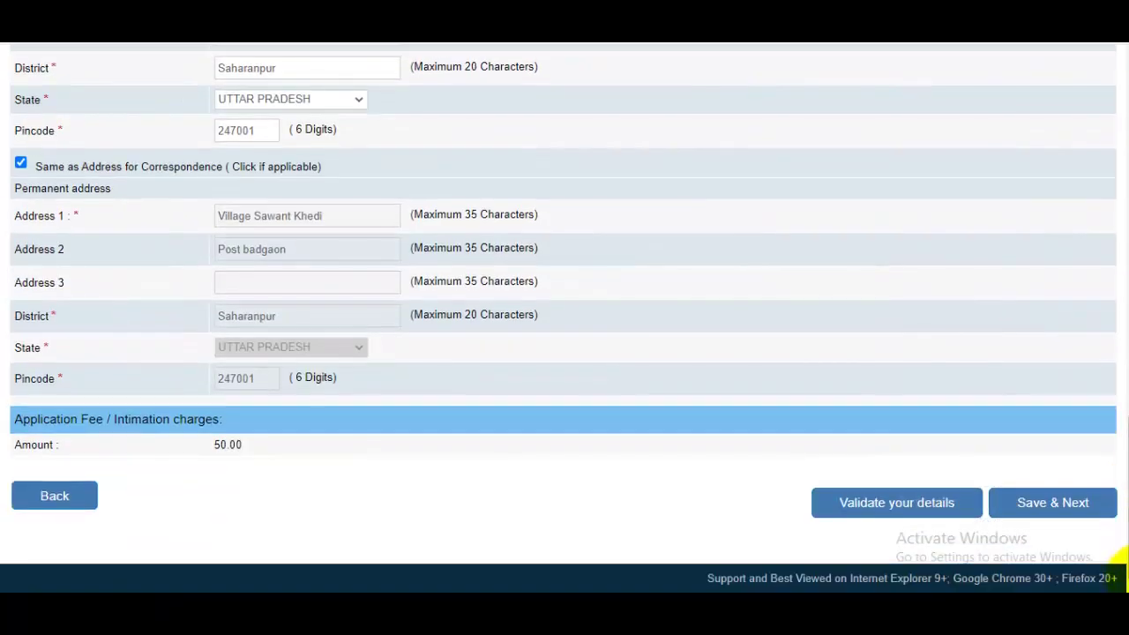
# Save basic details, then enter S.S.C. as All Subject, 13 June 2010, 96%, UP Board, First Class.
pyautogui.click(1044, 512)
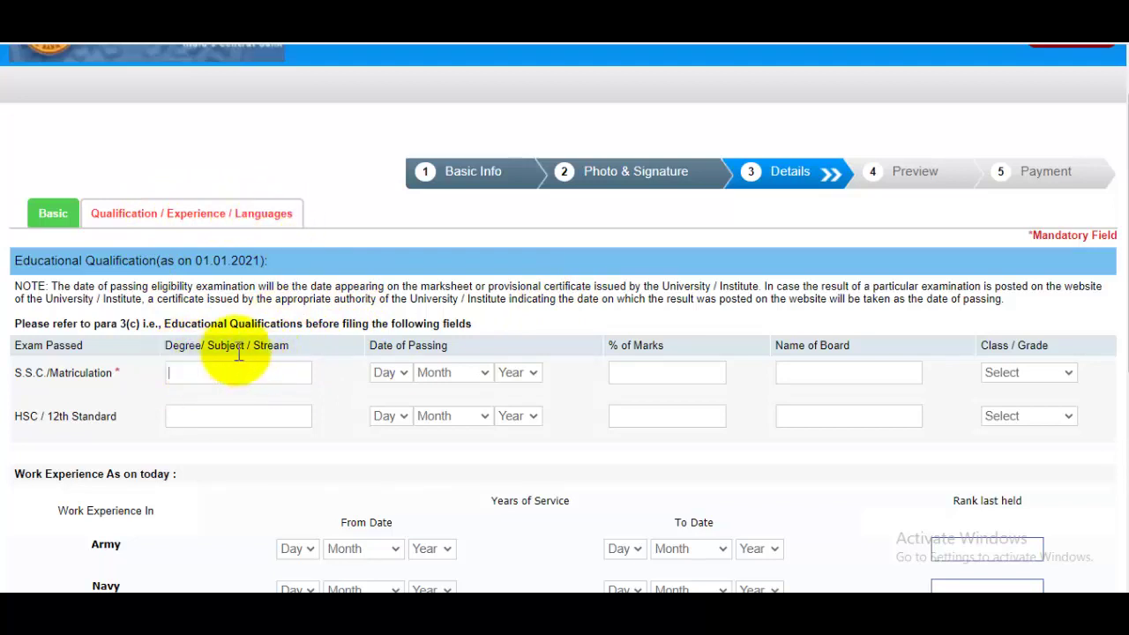
pyautogui.write('All ')
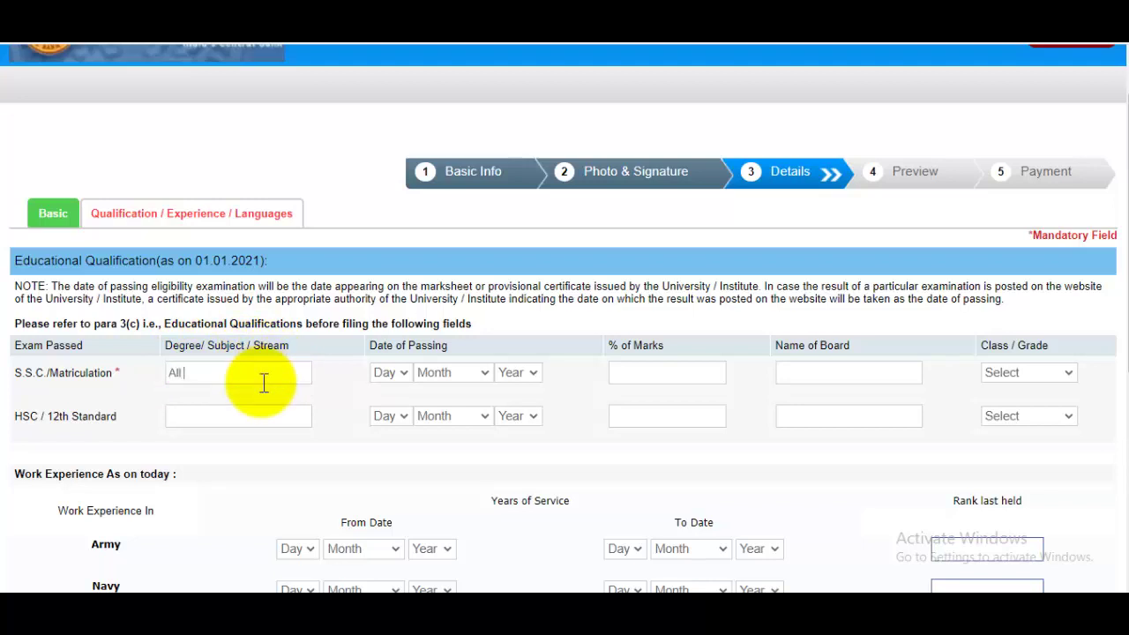
pyautogui.write('Subject')
pyautogui.click(394, 372)
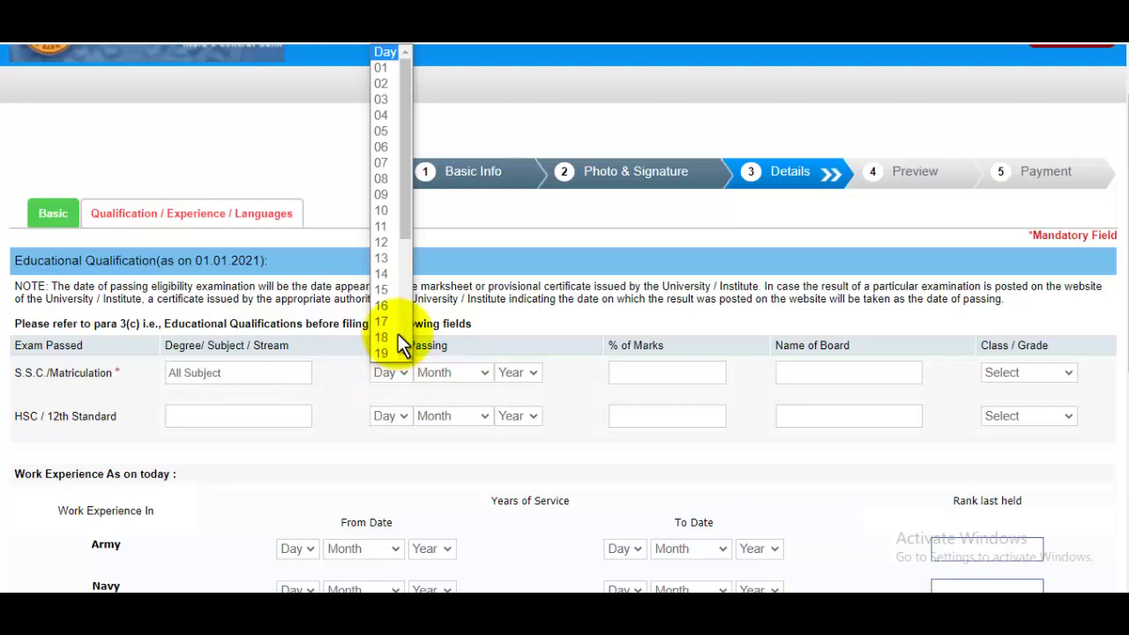
pyautogui.click(394, 261)
pyautogui.click(452, 373)
pyautogui.click(453, 486)
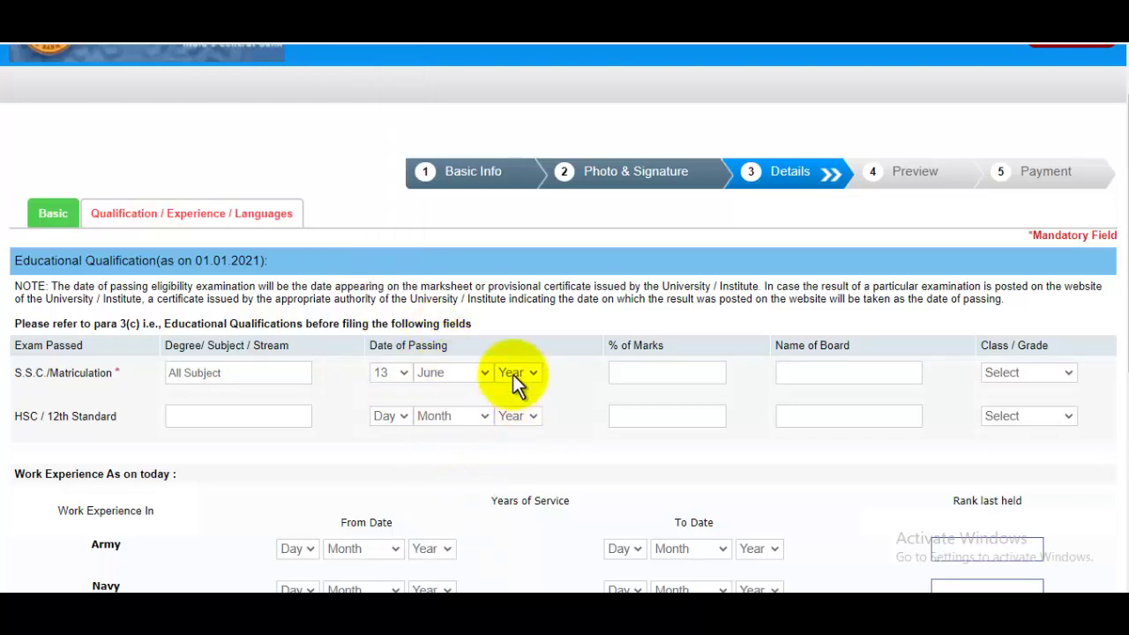
pyautogui.click(515, 373)
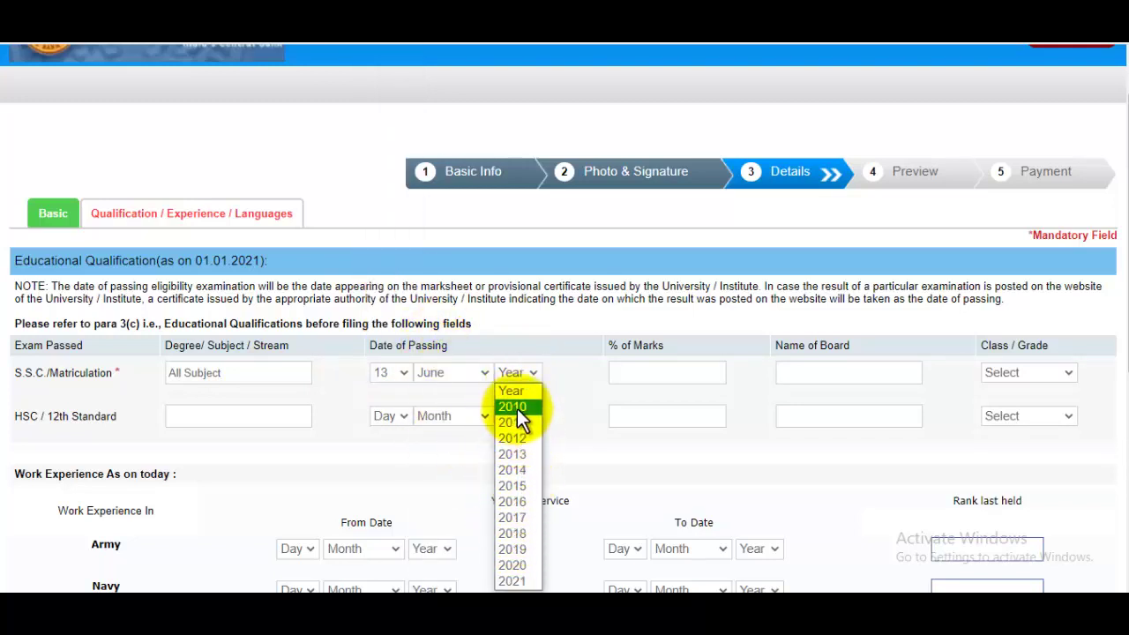
pyautogui.click(515, 407)
pyautogui.click(668, 374)
pyautogui.write('9')
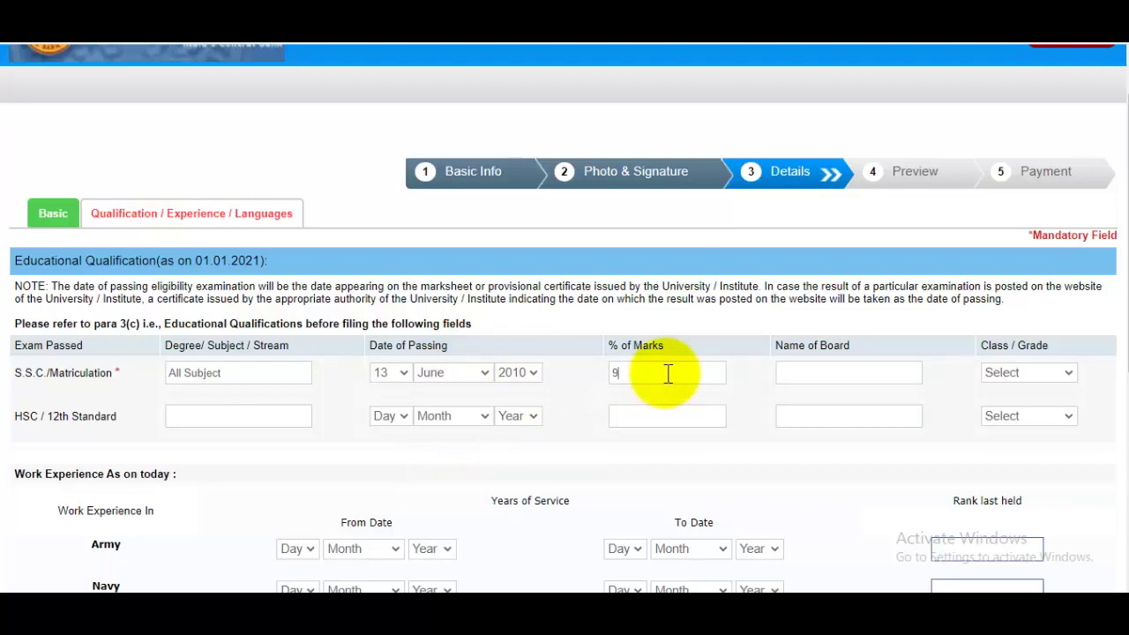
pyautogui.write('6')
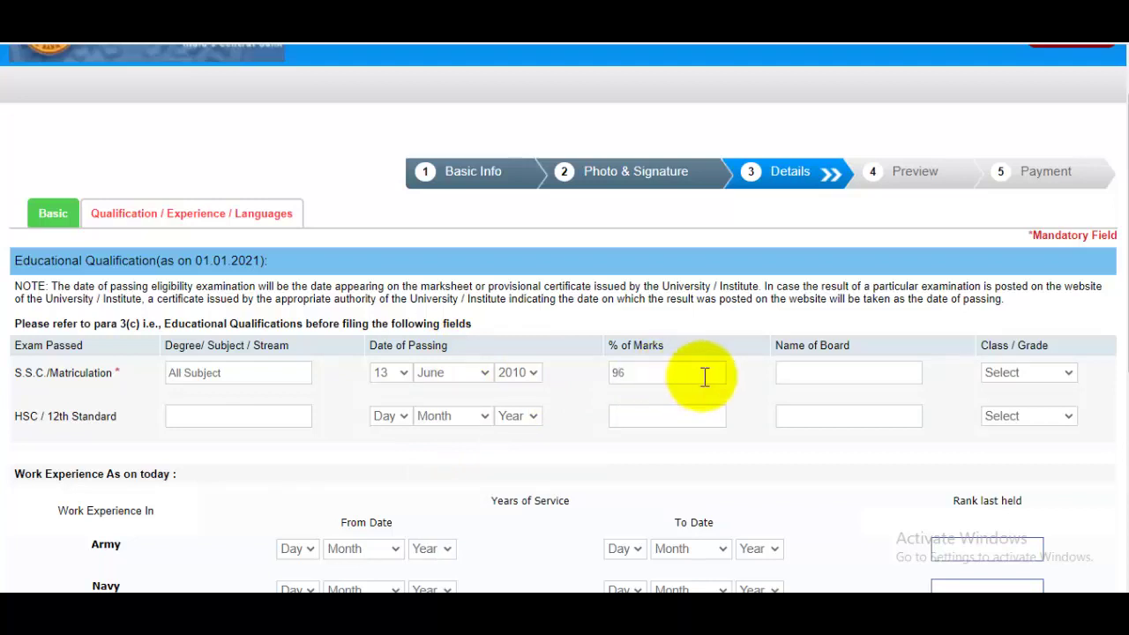
pyautogui.click(796, 384)
pyautogui.write('UP Board')
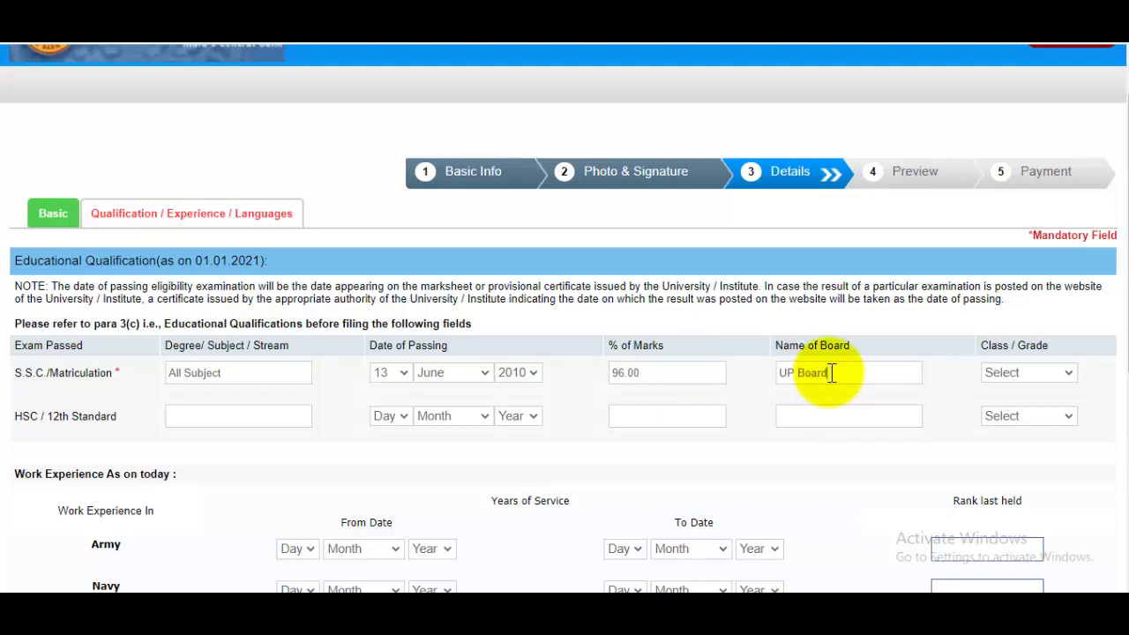
pyautogui.click(1029, 374)
pyautogui.click(1016, 408)
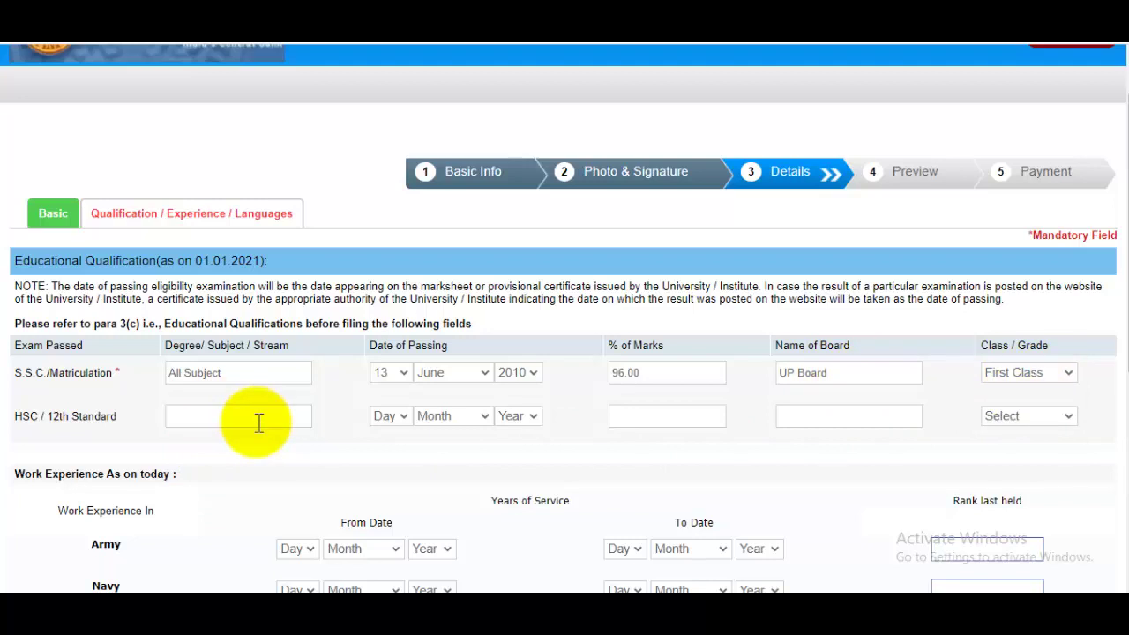
# Enter HSC as PCM, passed 15 August 2012, 91.45%, Up Board, First Class.
pyautogui.write('PCM')
pyautogui.click(402, 417)
pyautogui.click(393, 333)
pyautogui.click(458, 412)
pyautogui.click(441, 341)
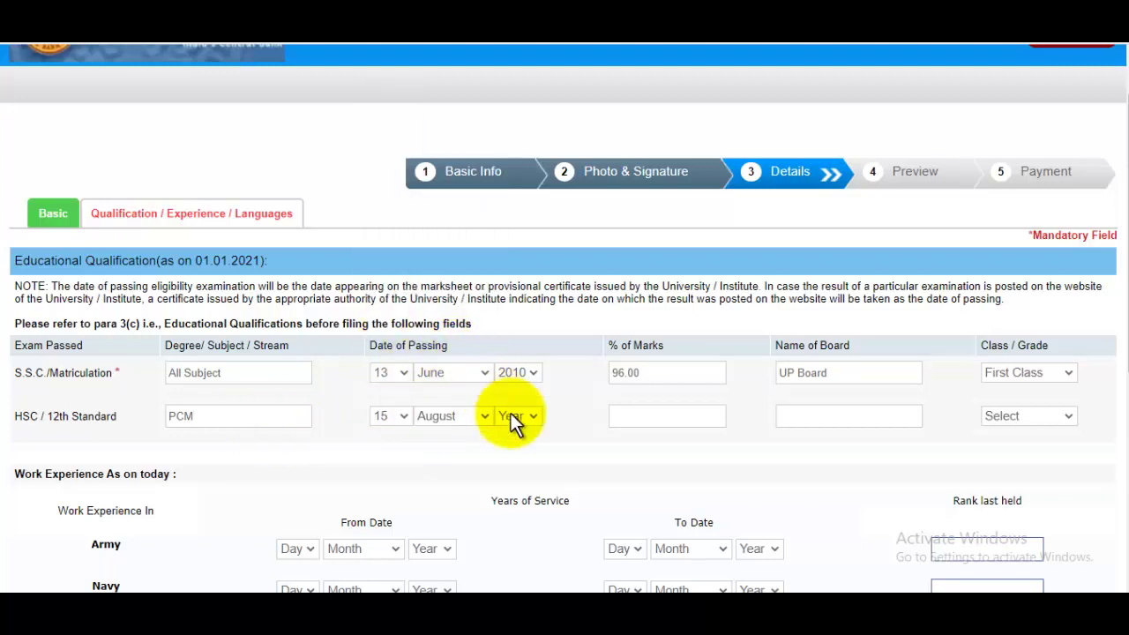
pyautogui.click(515, 418)
pyautogui.click(518, 260)
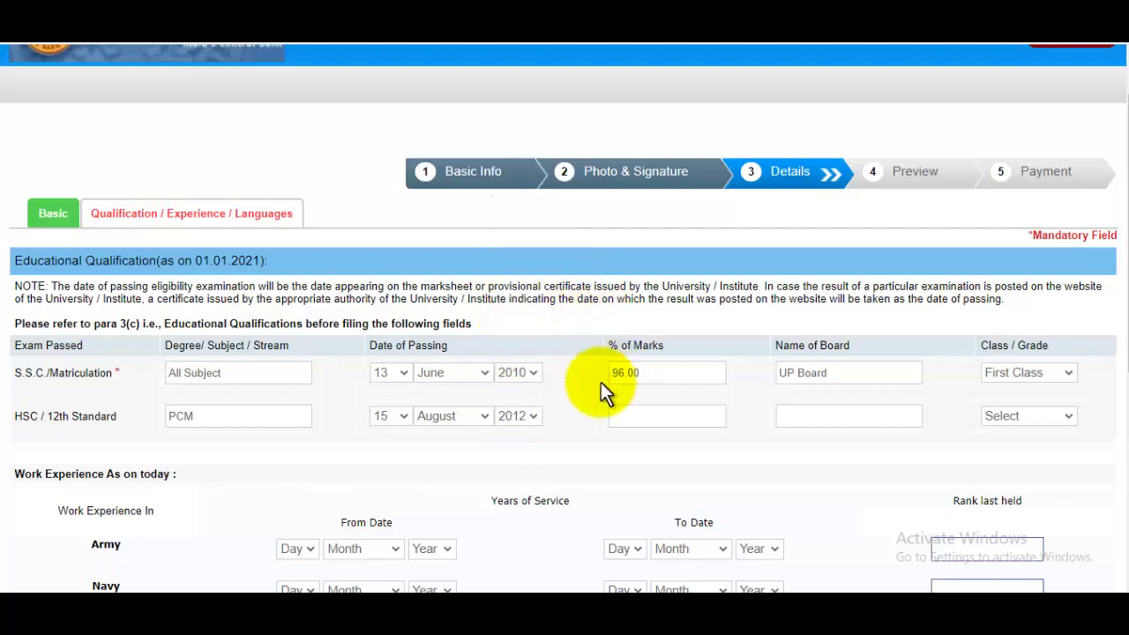
pyautogui.click(660, 418)
pyautogui.write('91.45')
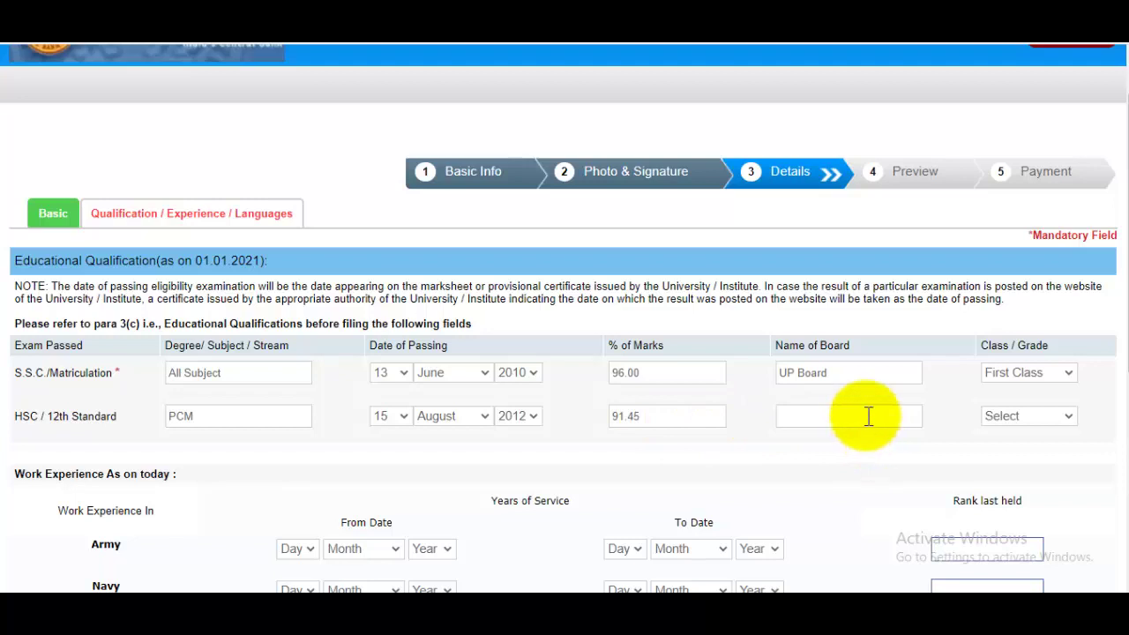
pyautogui.write('Up Board')
pyautogui.click(1044, 420)
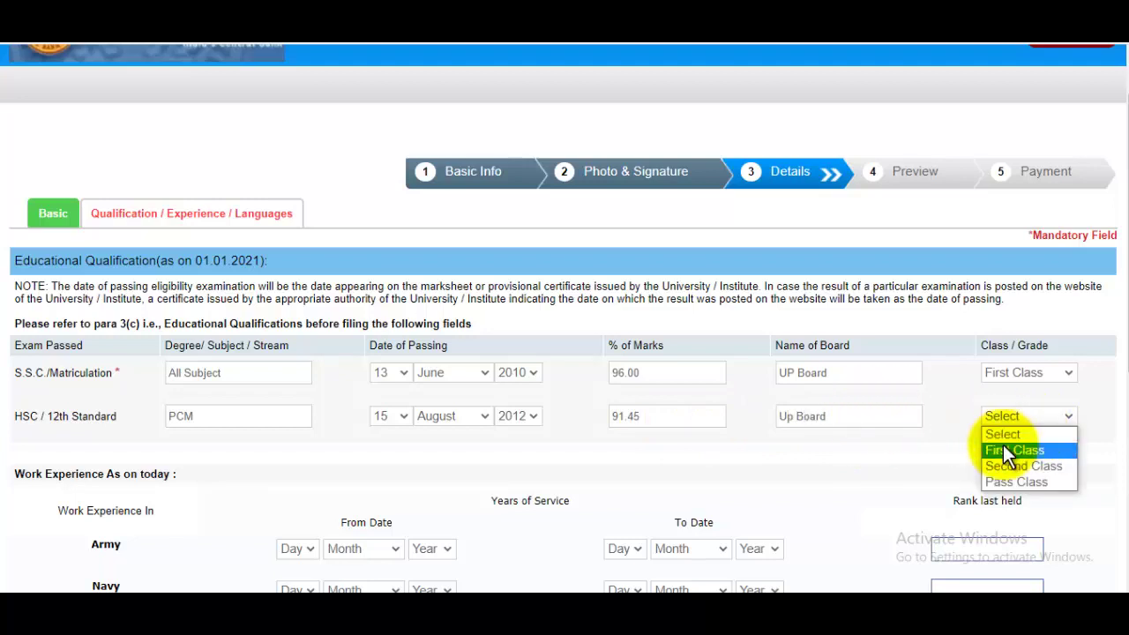
pyautogui.click(1003, 445)
# Set the Army service start date to 14 May 2014.
pyautogui.scroll(-2, 882, 399)
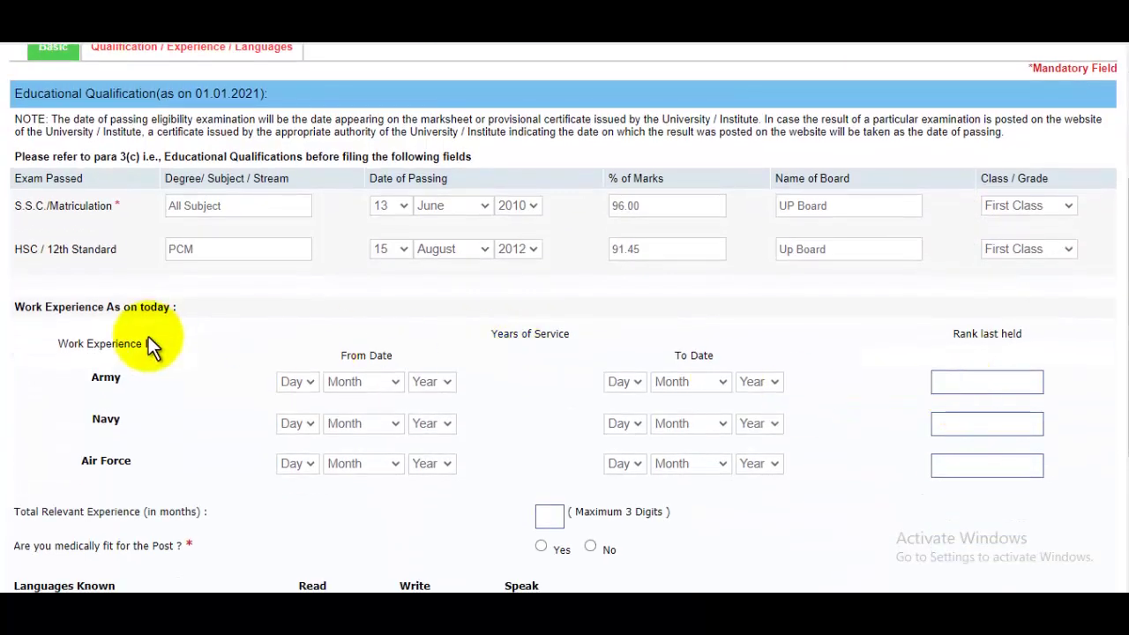
pyautogui.scroll(-1, 467, 340)
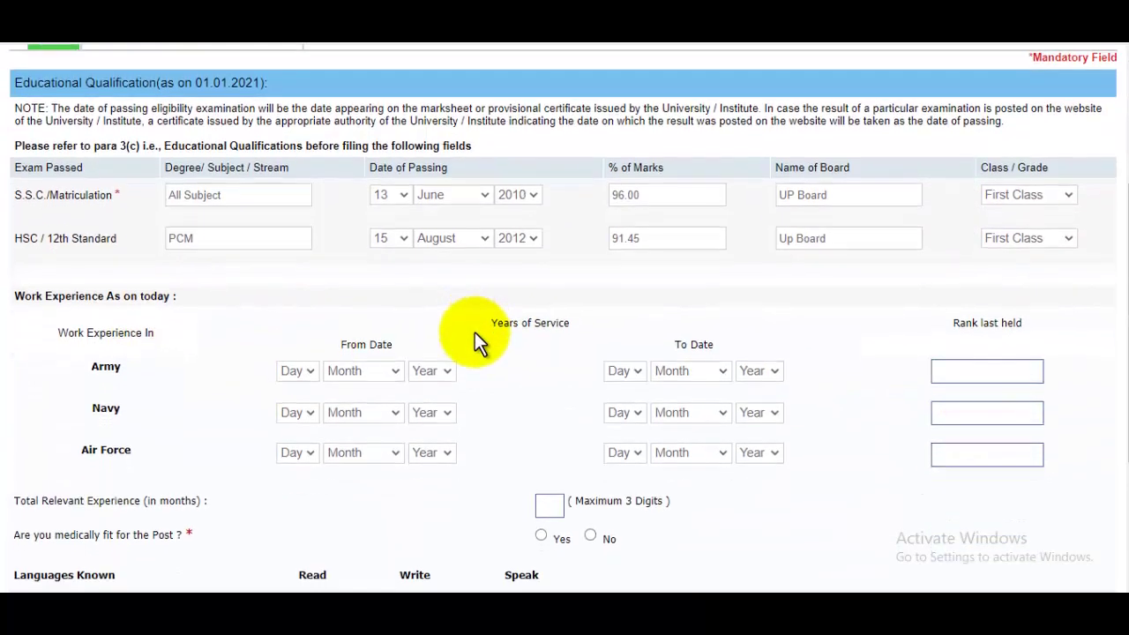
pyautogui.scroll(-1, 459, 340)
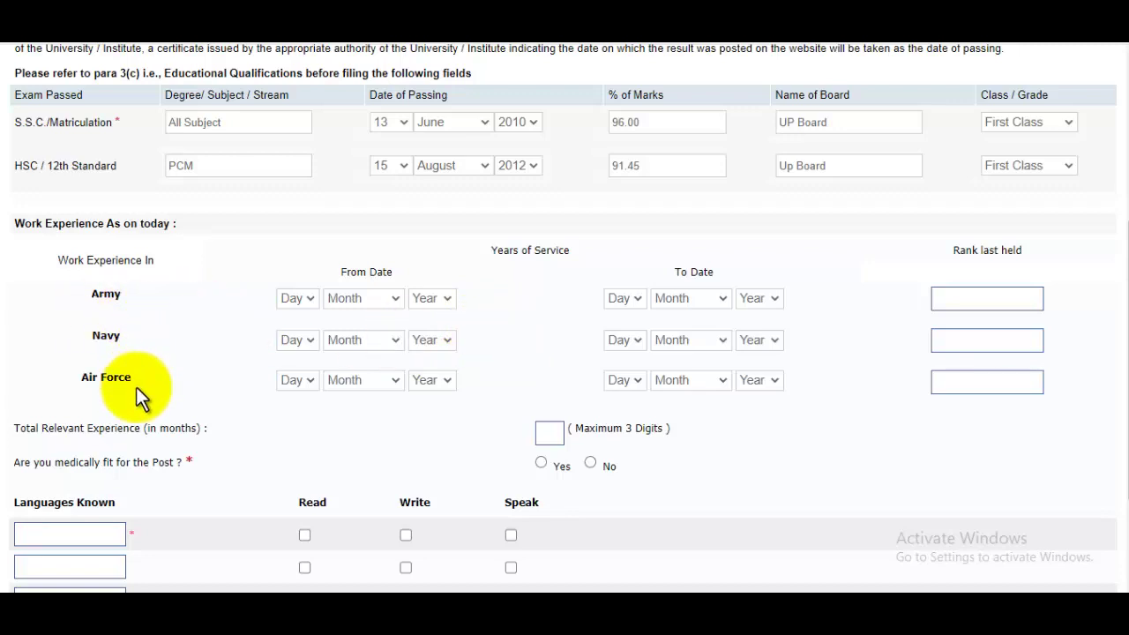
pyautogui.click(297, 296)
pyautogui.click(303, 312)
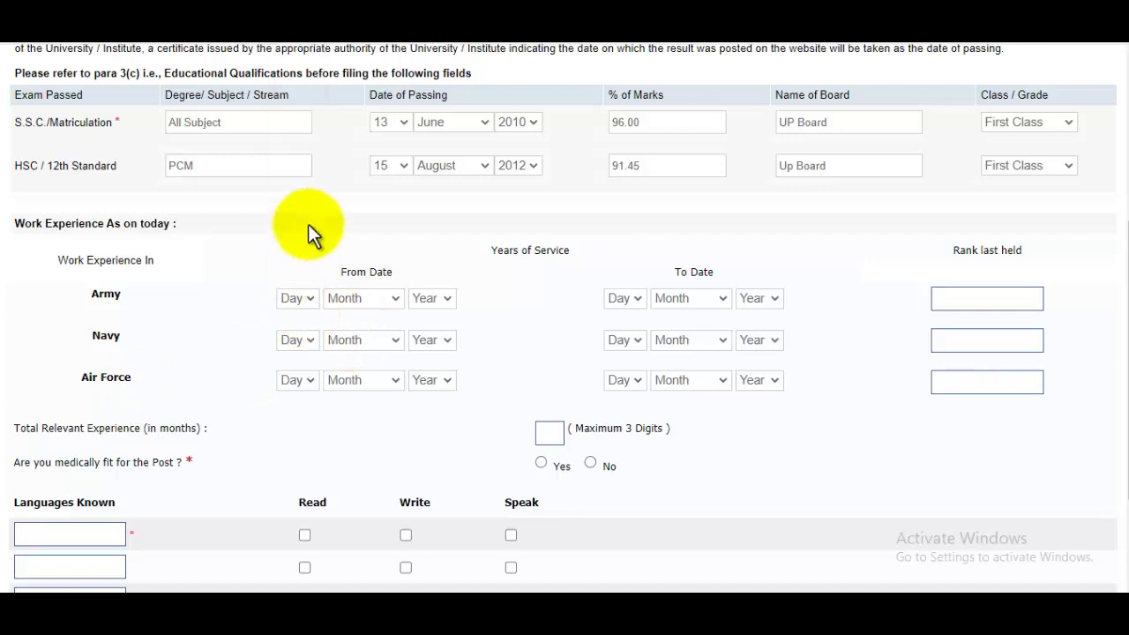
pyautogui.click(344, 298)
pyautogui.click(353, 396)
pyautogui.click(432, 298)
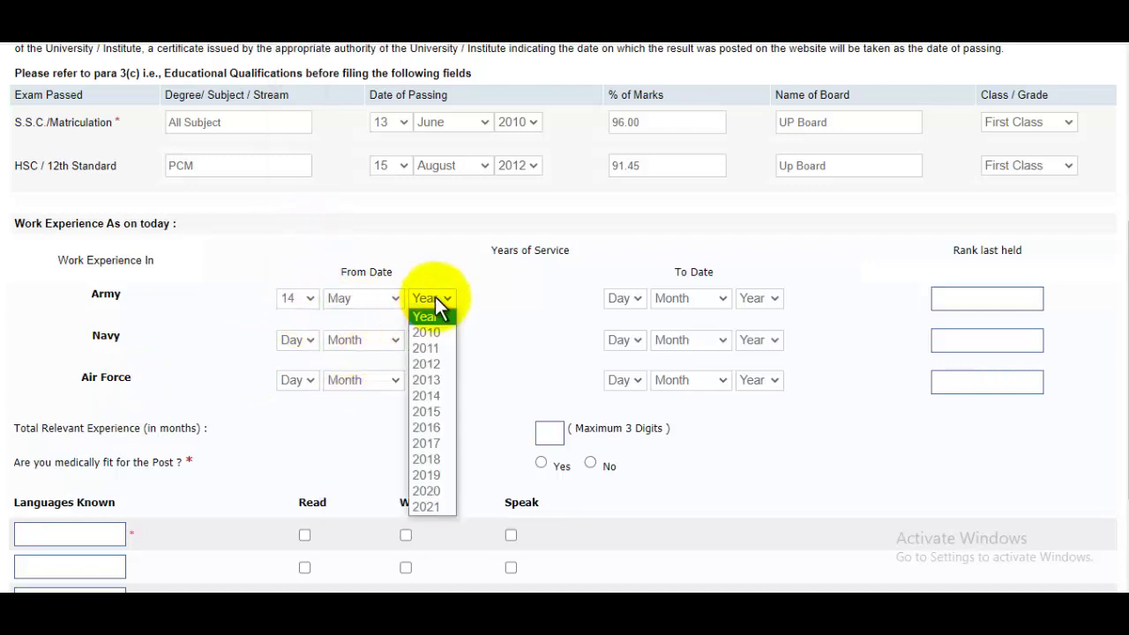
pyautogui.click(443, 394)
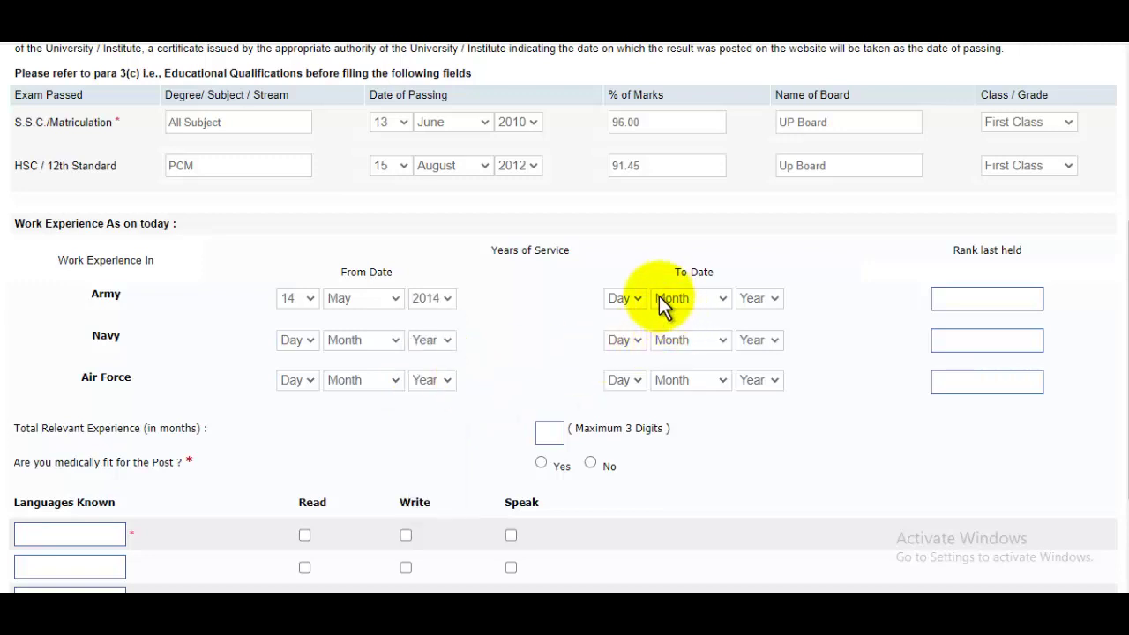
# Set the Army service end date to 14 June 2020, giving 73 months' experience.
pyautogui.click(631, 300)
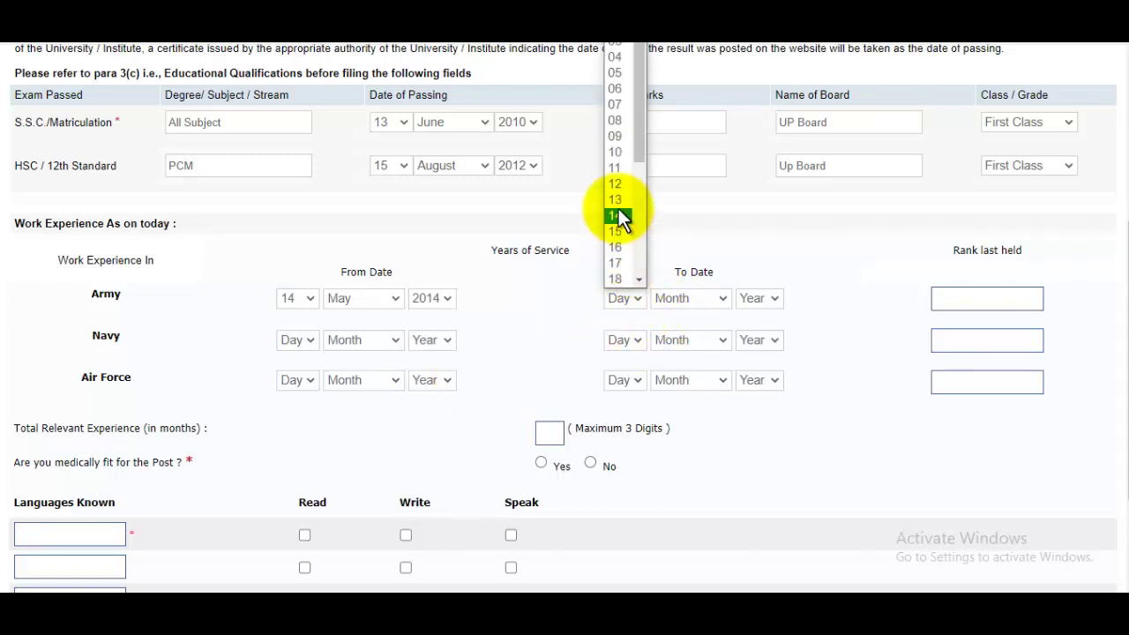
pyautogui.click(620, 216)
pyautogui.click(695, 300)
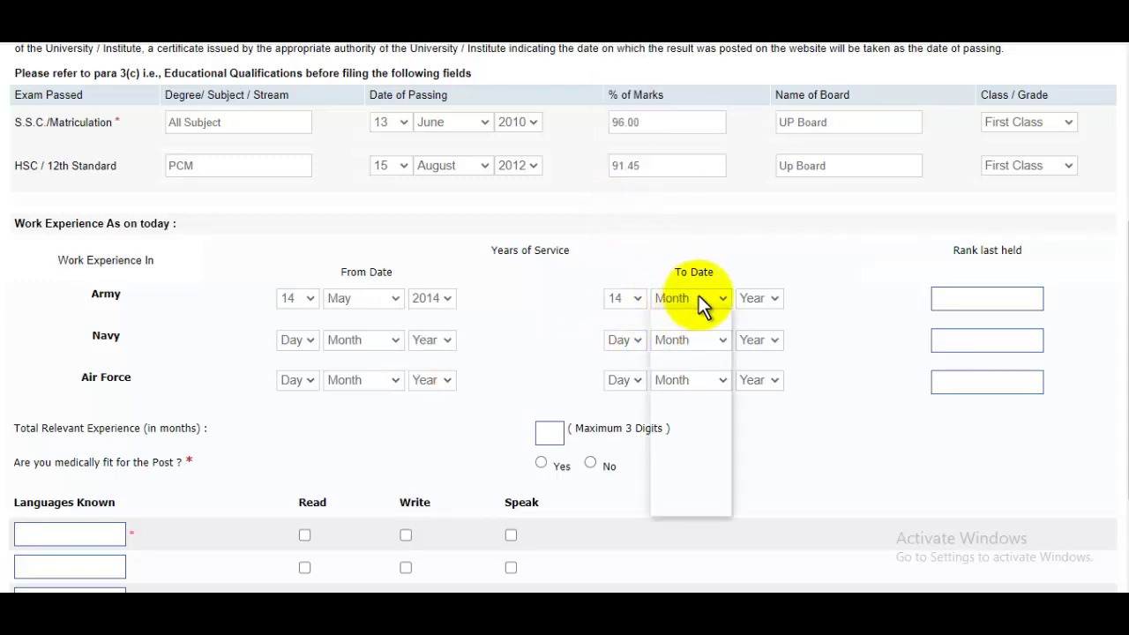
pyautogui.click(675, 413)
pyautogui.click(754, 304)
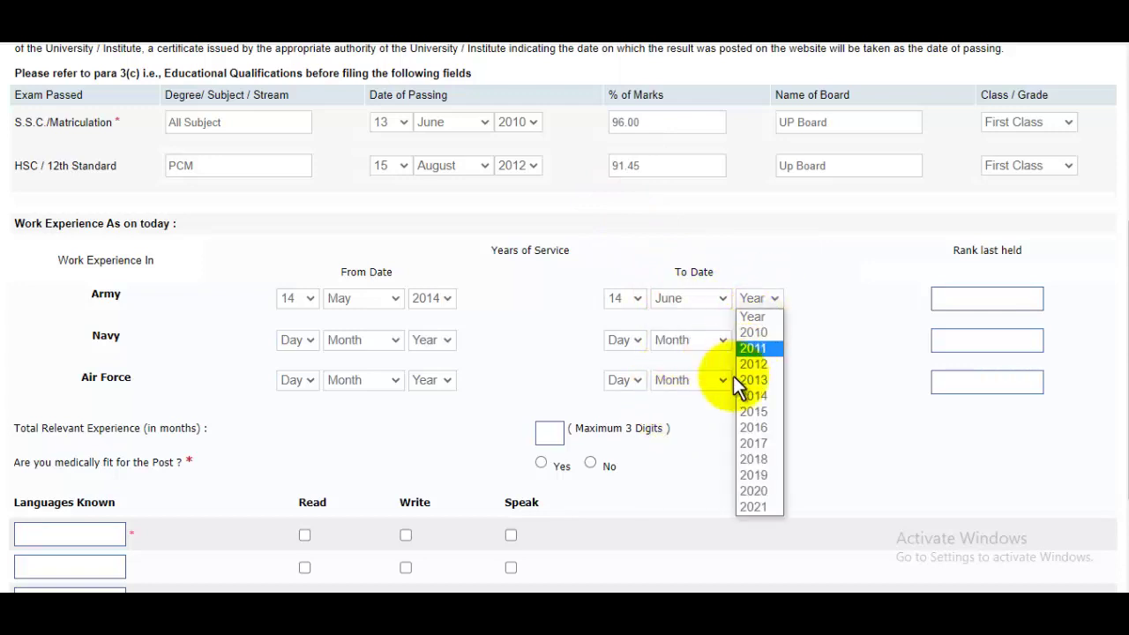
pyautogui.click(759, 490)
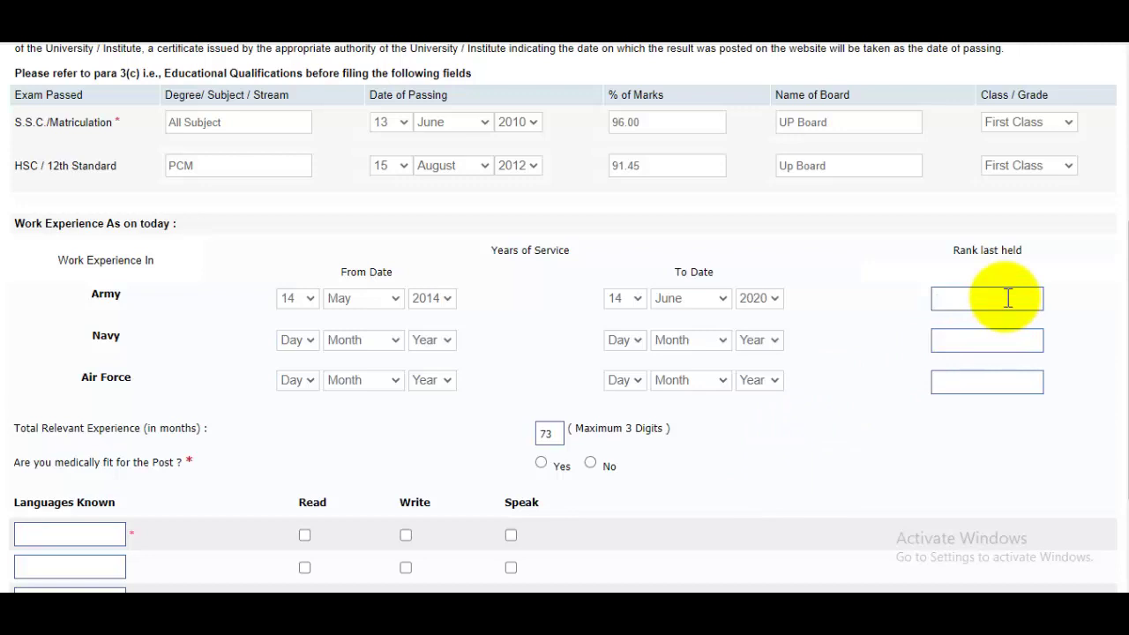
pyautogui.click(1008, 299)
pyautogui.scroll(-1, 623, 320)
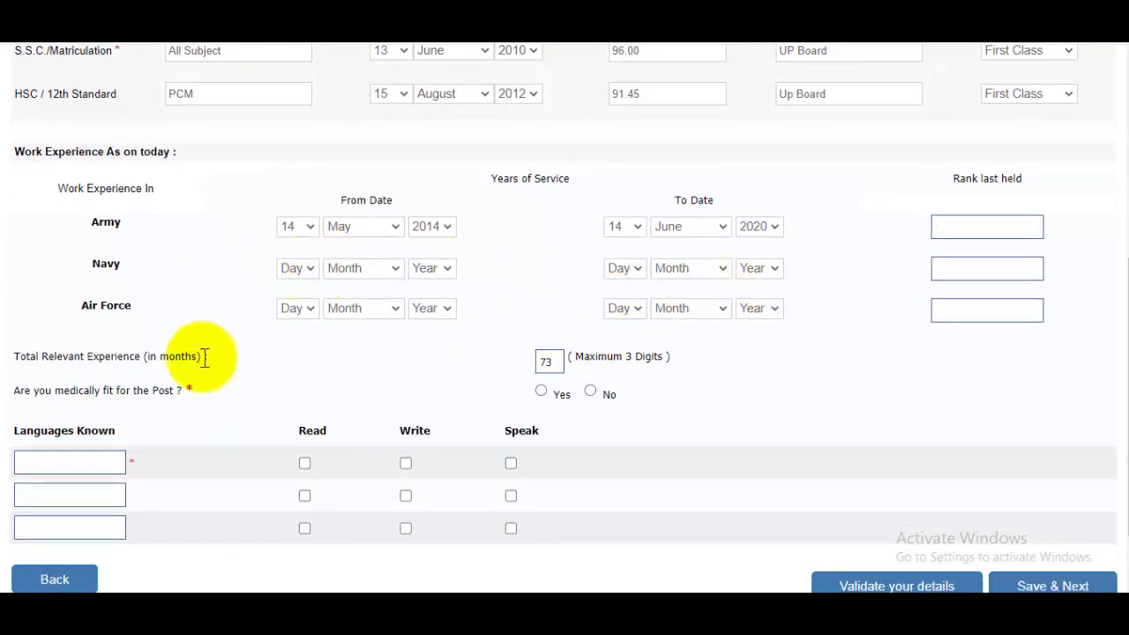
pyautogui.scroll(-1, 922, 320)
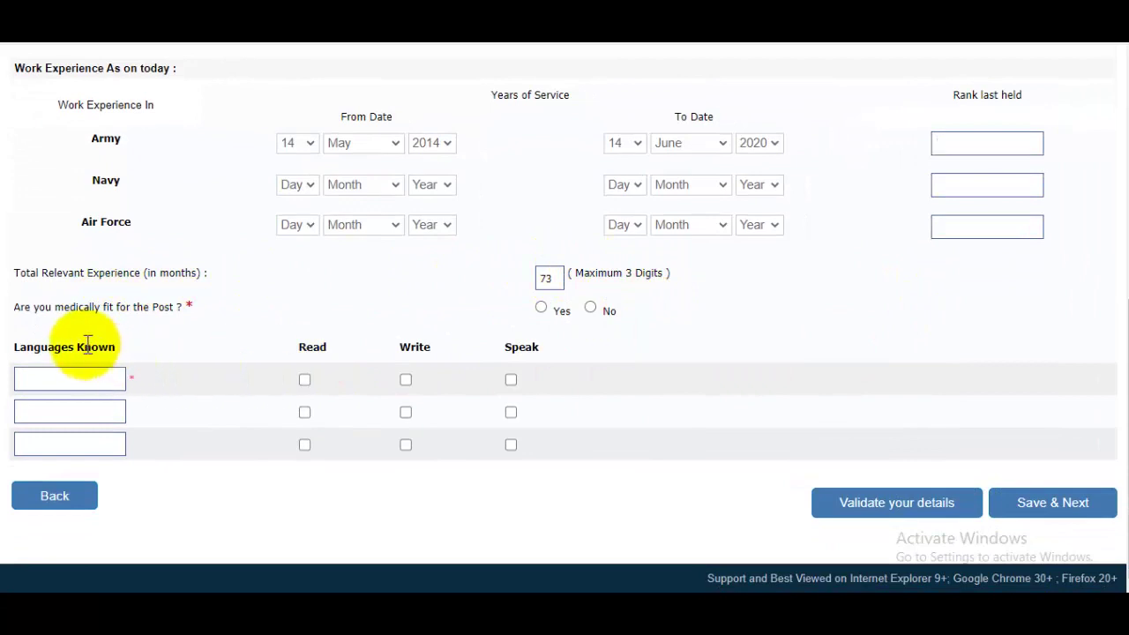
# Declare medical fitness as Yes and add Hindi with Read, Write and Speak ticked.
pyautogui.click(542, 308)
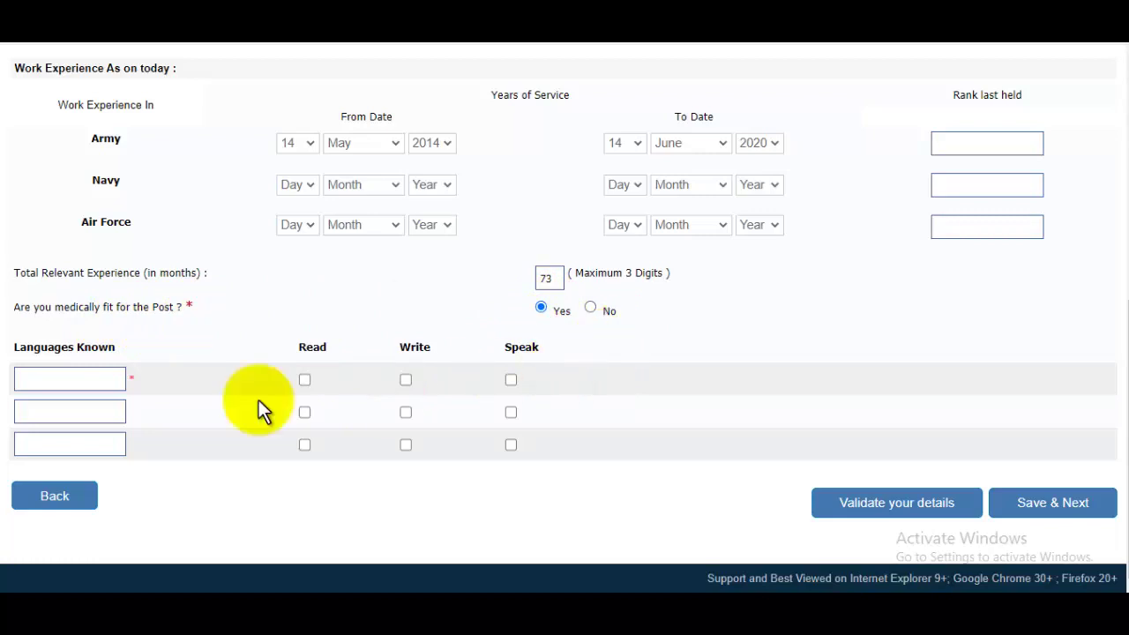
pyautogui.click(60, 383)
pyautogui.write('Hindi')
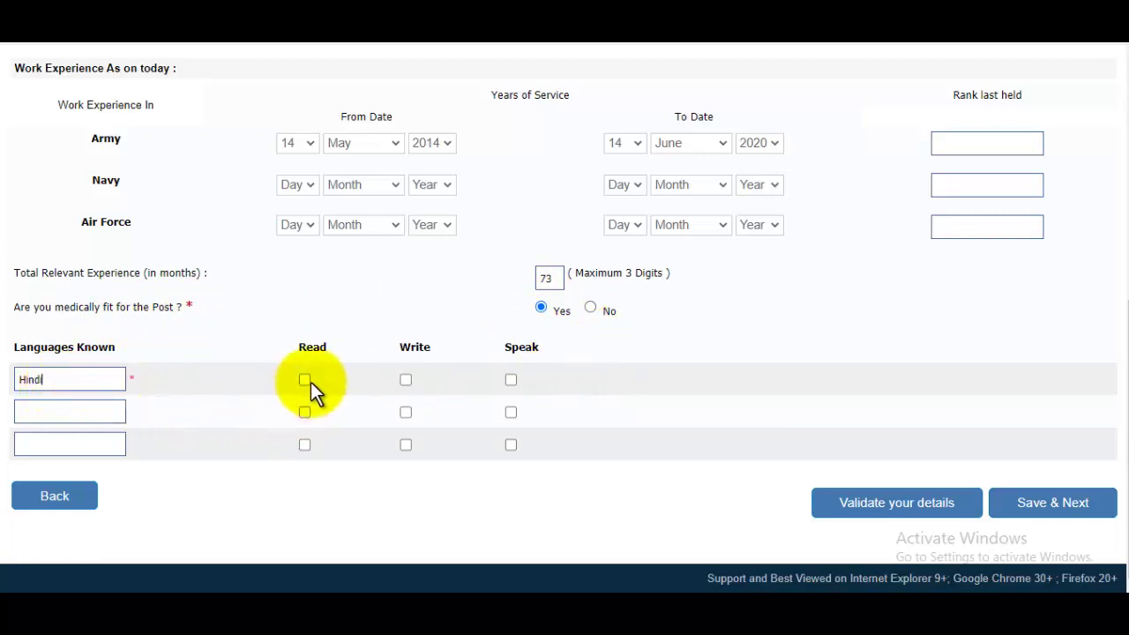
pyautogui.click(306, 381)
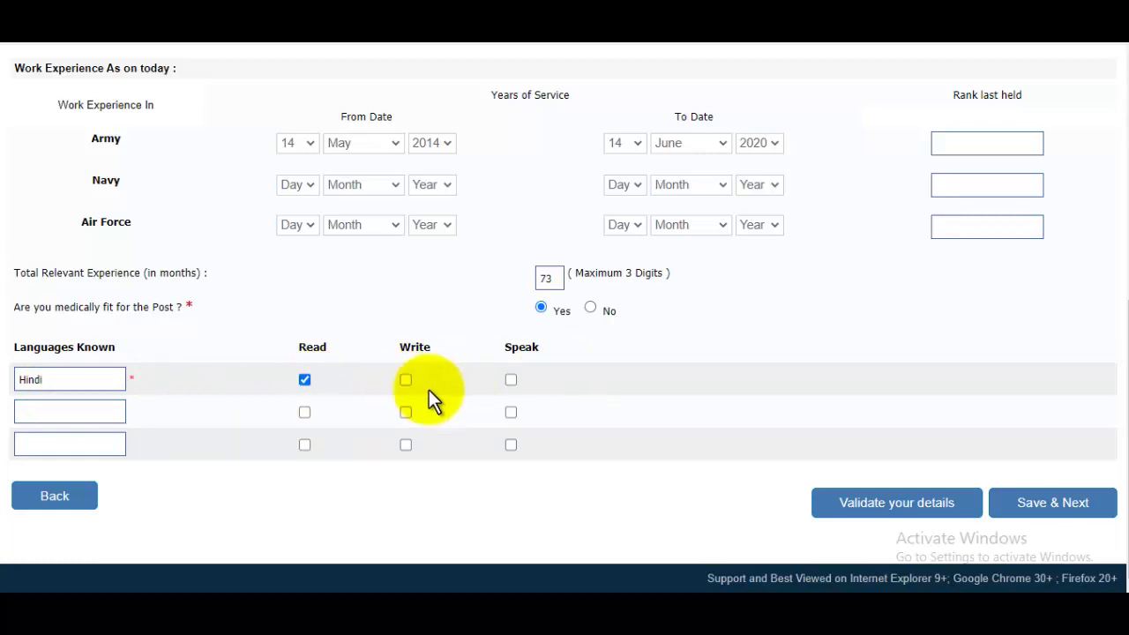
pyautogui.click(407, 380)
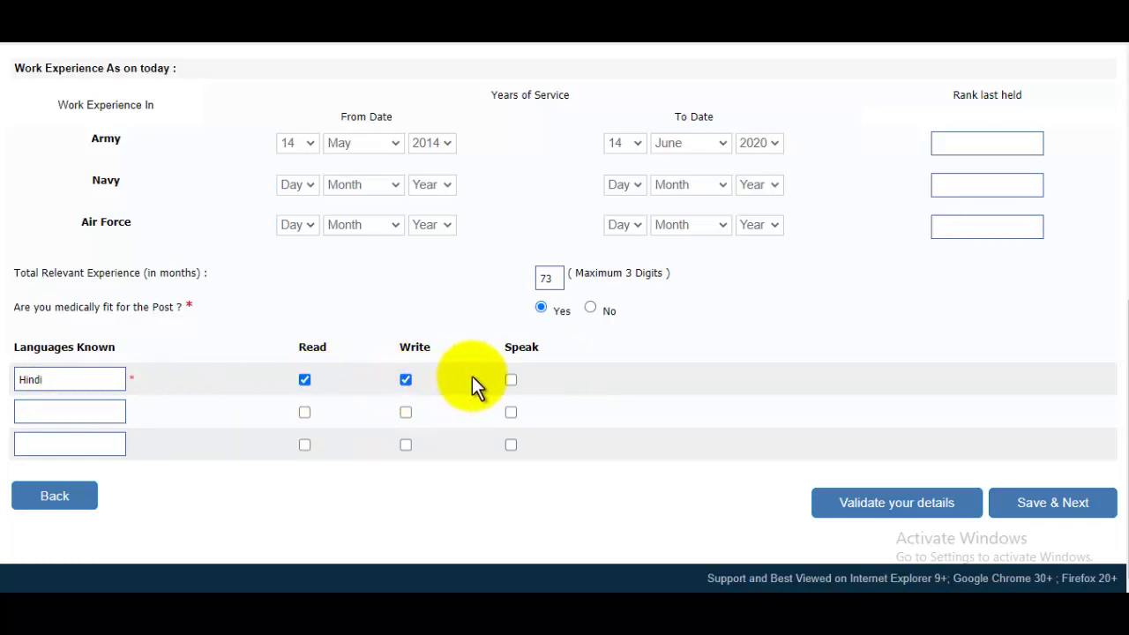
pyautogui.click(512, 383)
# Add English with Read and Speak ticked, then save and continue to the preview.
pyautogui.click(108, 412)
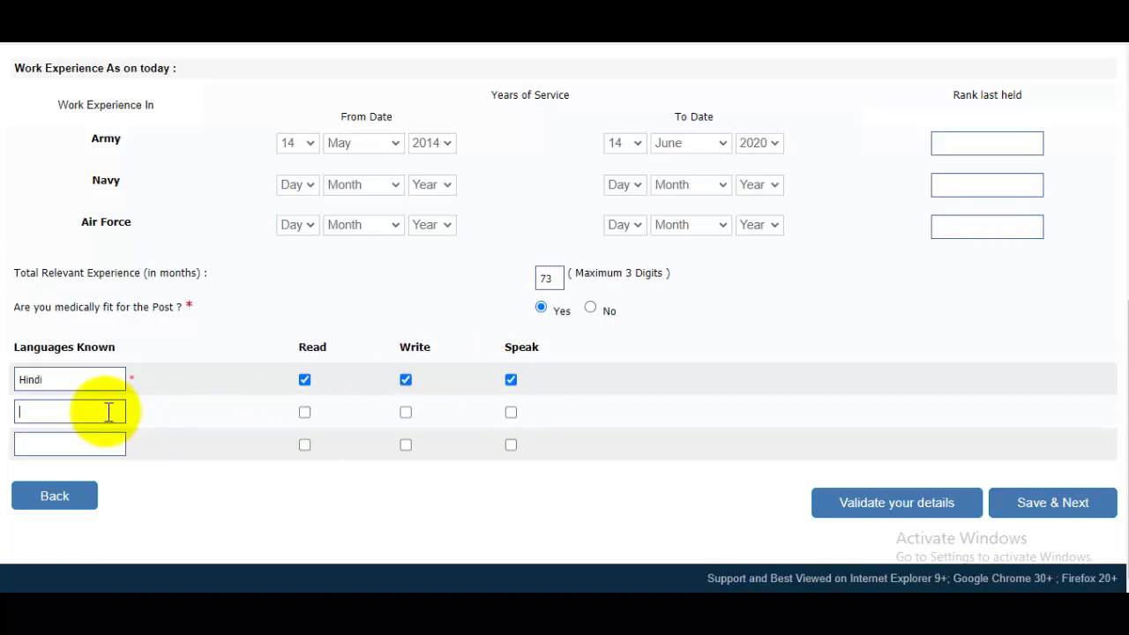
pyautogui.write('English')
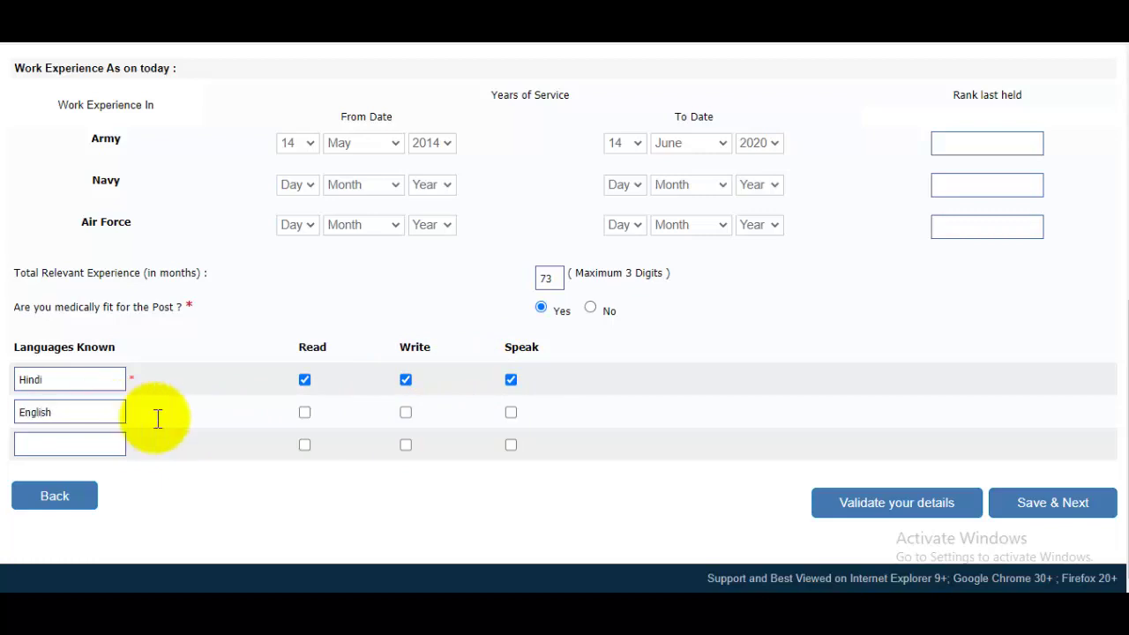
pyautogui.click(304, 412)
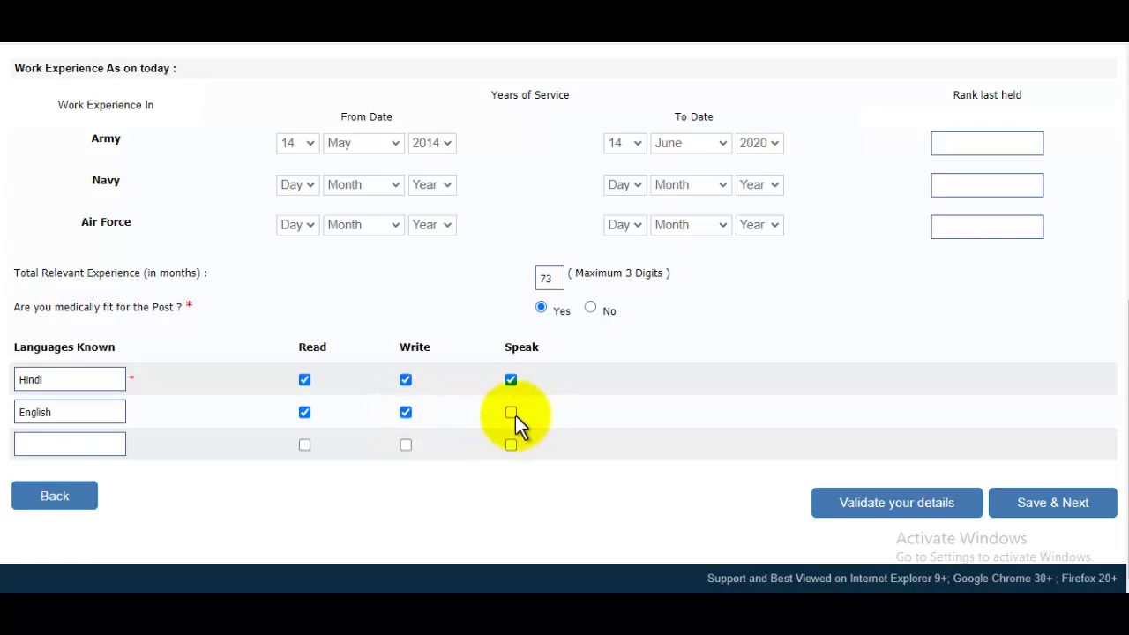
pyautogui.click(61, 444)
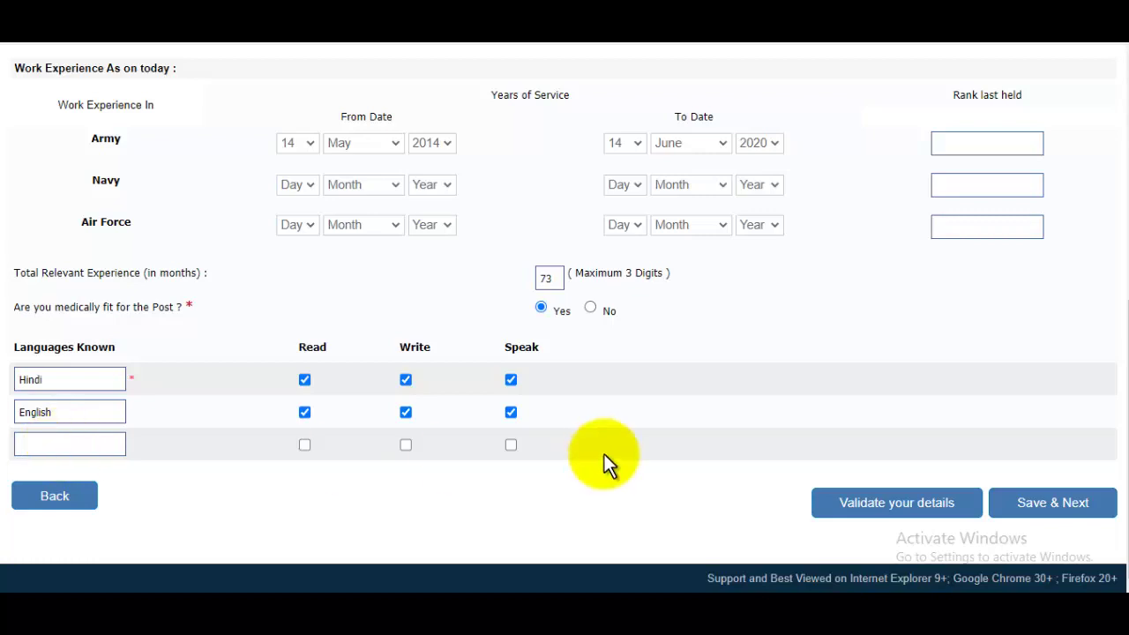
pyautogui.scroll(3, 625, 422)
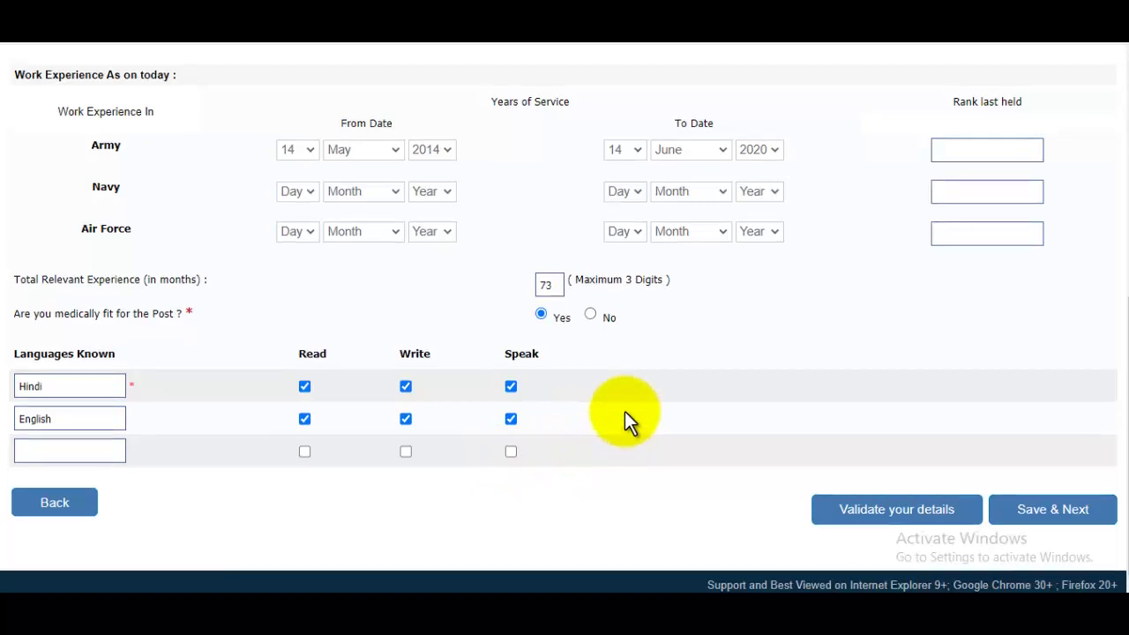
pyautogui.scroll(-3, 671, 428)
pyautogui.click(1014, 504)
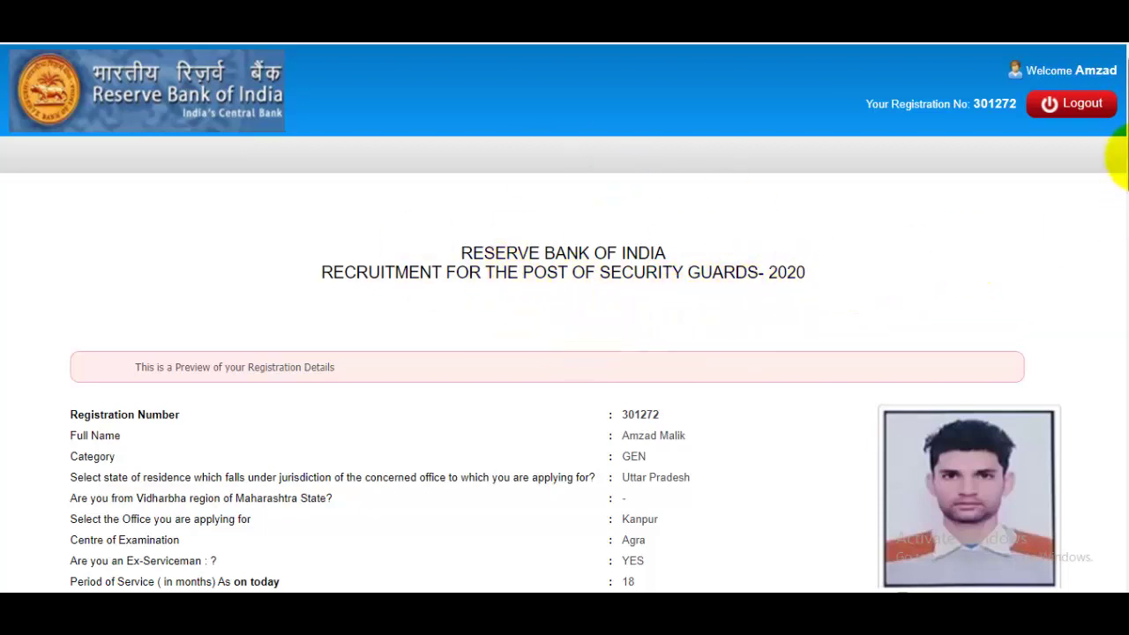
# On the preview, tick I Agree and confirm the photo and signature are yours.
pyautogui.moveTo(1119, 157); pyautogui.dragTo(1117, 542)
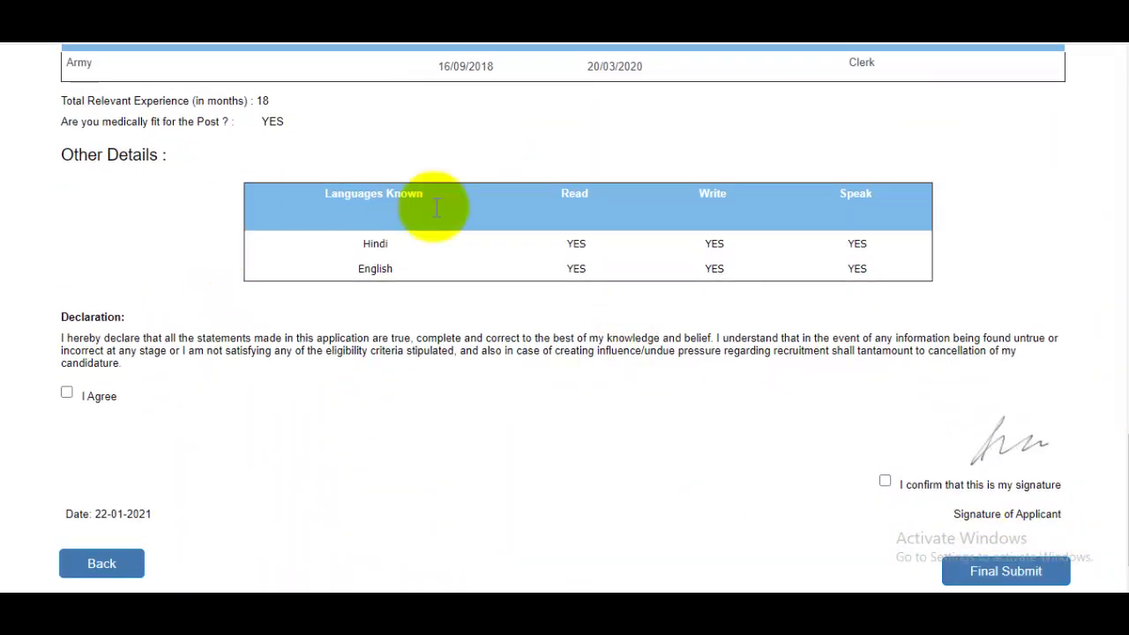
pyautogui.click(67, 392)
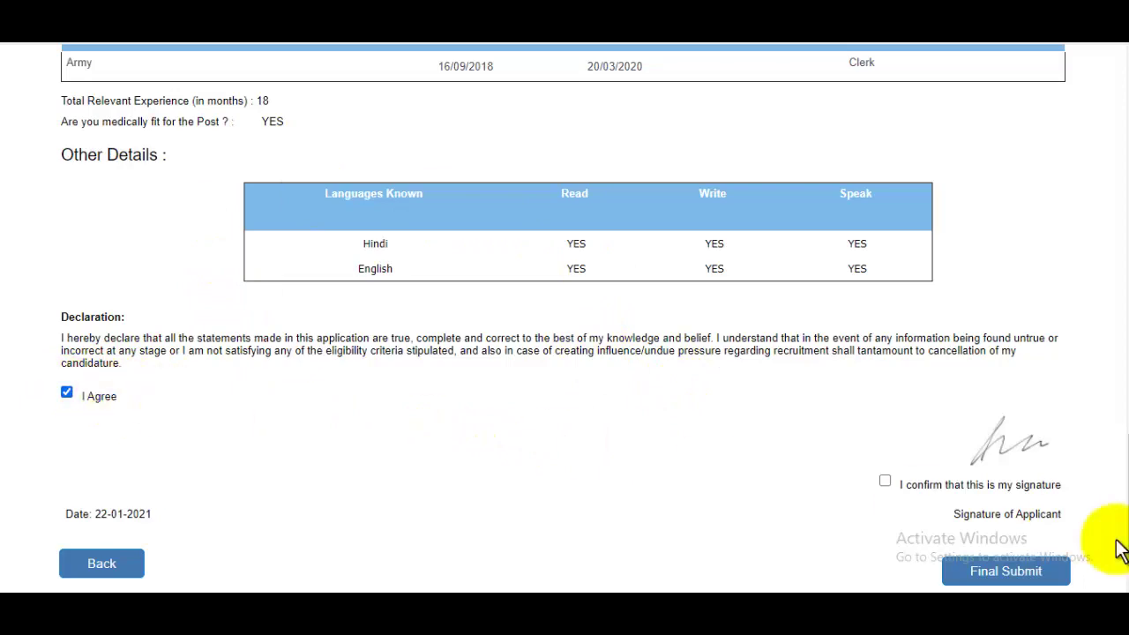
pyautogui.moveTo(1117, 542); pyautogui.dragTo(1117, 202)
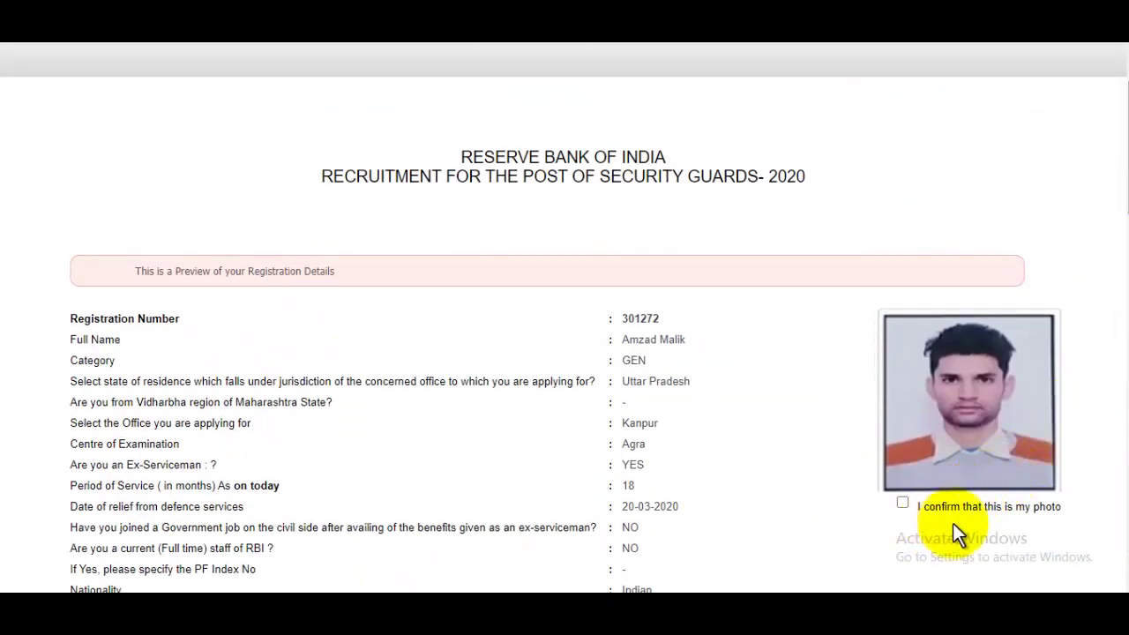
pyautogui.click(902, 503)
pyautogui.moveTo(1110, 176)
pyautogui.mouseDown()
pyautogui.moveTo(1122, 375)
pyautogui.moveTo(1114, 504)
pyautogui.mouseUp()
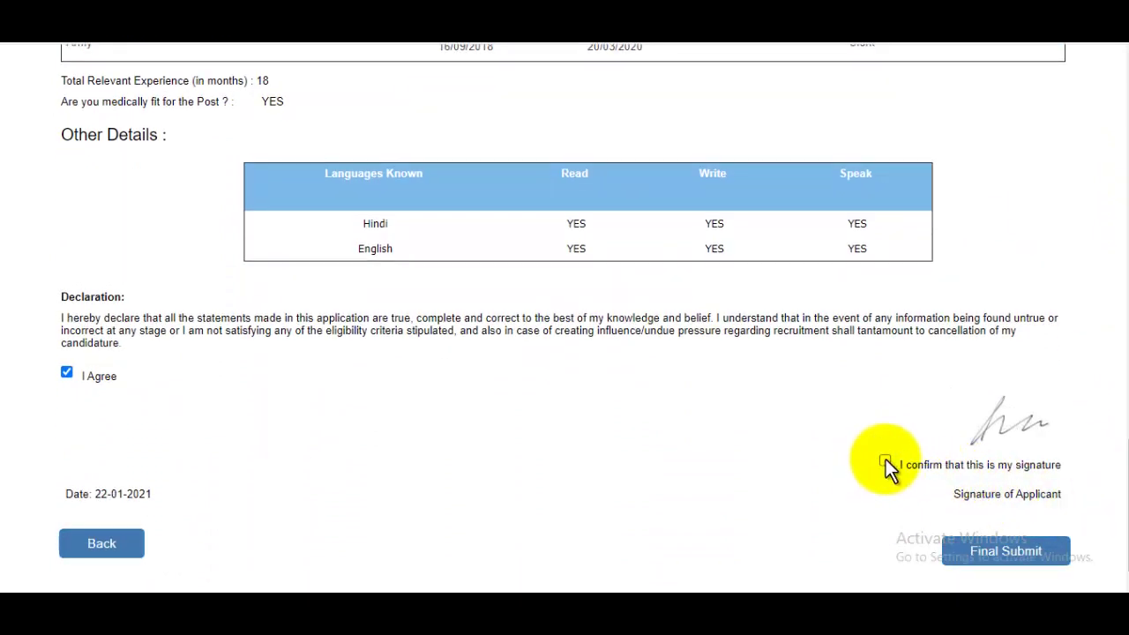
pyautogui.click(885, 461)
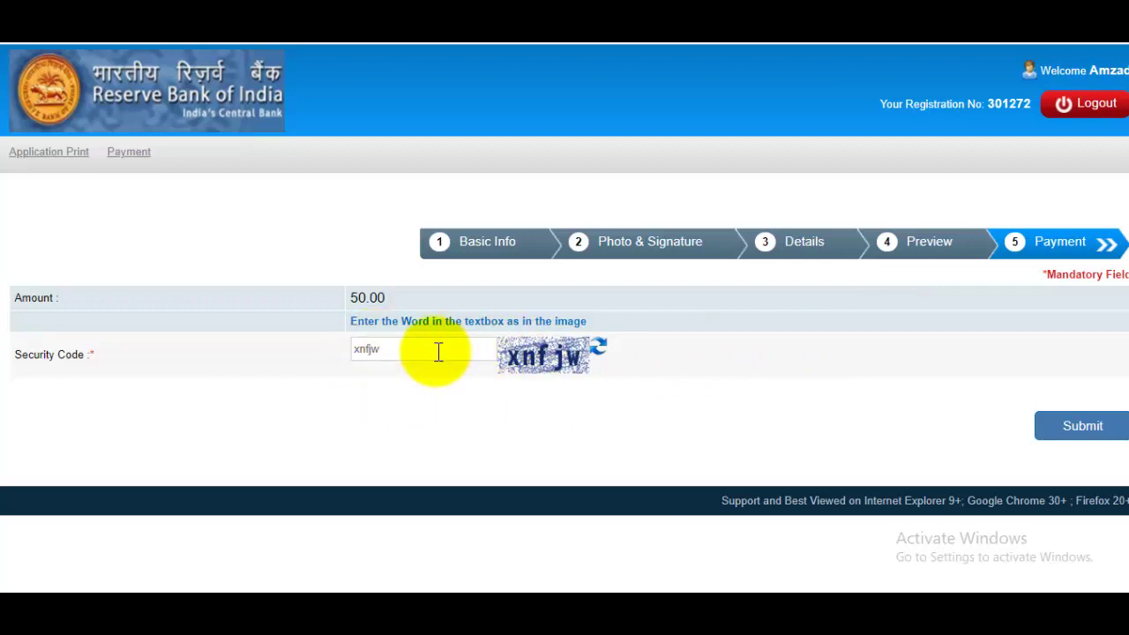
# Submit the ₹50.00 payment step with its security code and confirm with OK.
pyautogui.click(1072, 436)
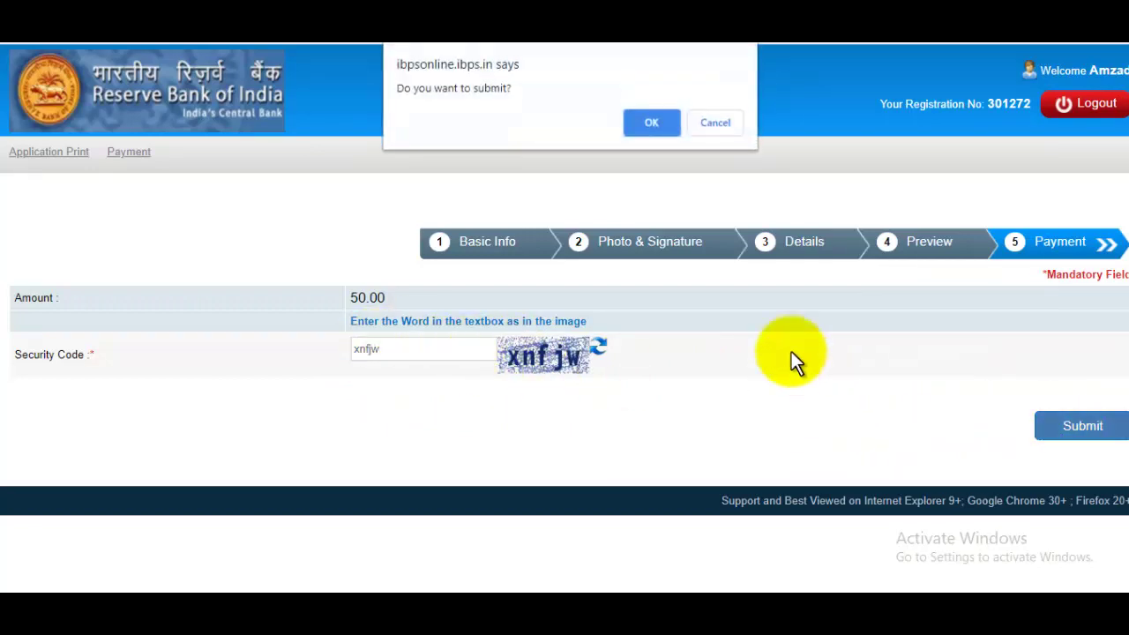
pyautogui.click(653, 122)
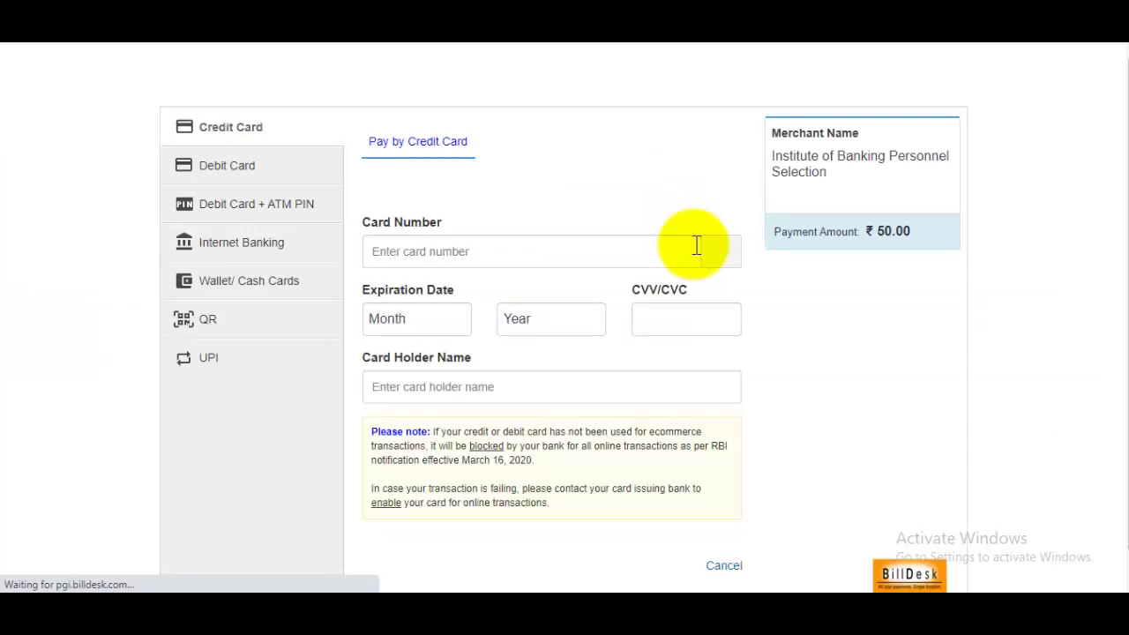
# Browse Debit Card, ATM PIN, Wallet/Cash Cards and QR options, ending on Internet Banking.
pyautogui.click(241, 174)
pyautogui.click(241, 209)
pyautogui.click(243, 245)
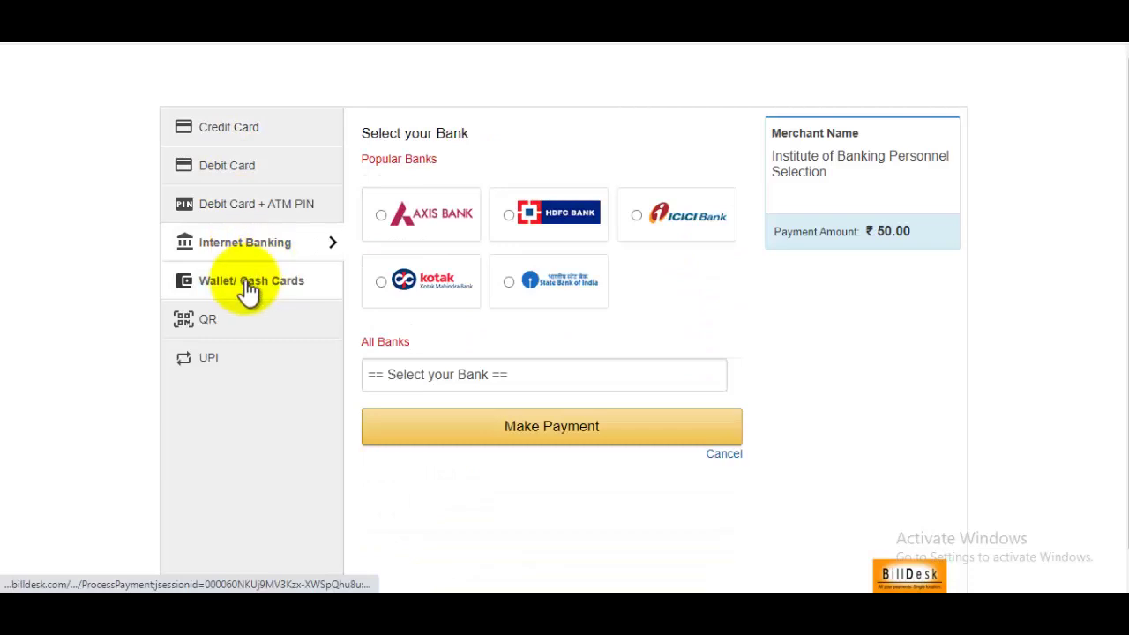
pyautogui.click(247, 287)
pyautogui.click(231, 324)
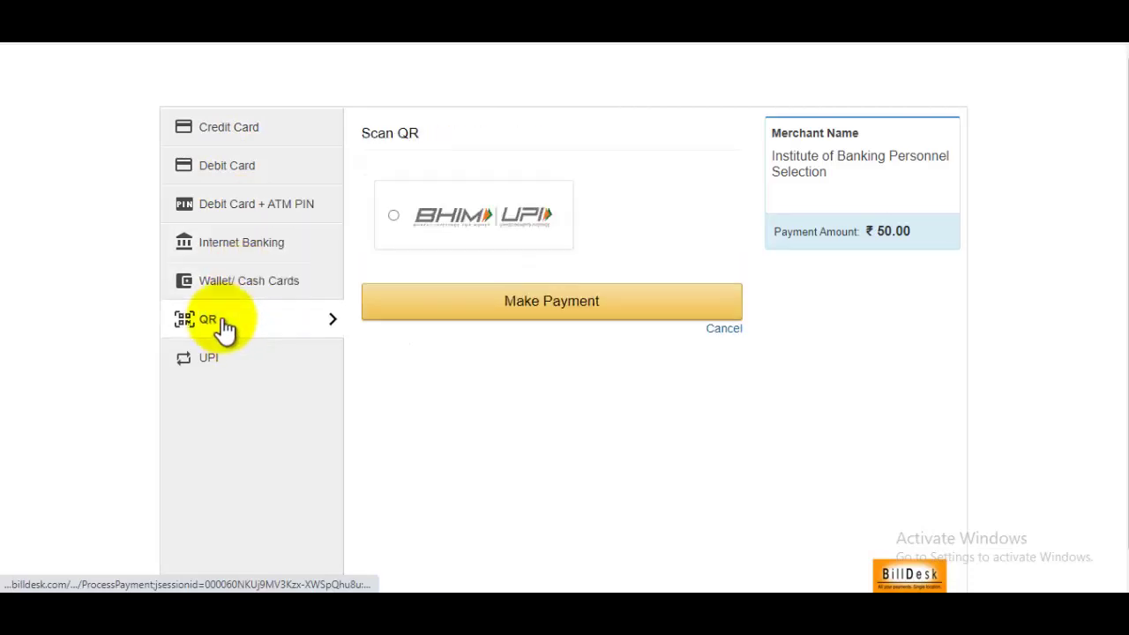
pyautogui.click(245, 251)
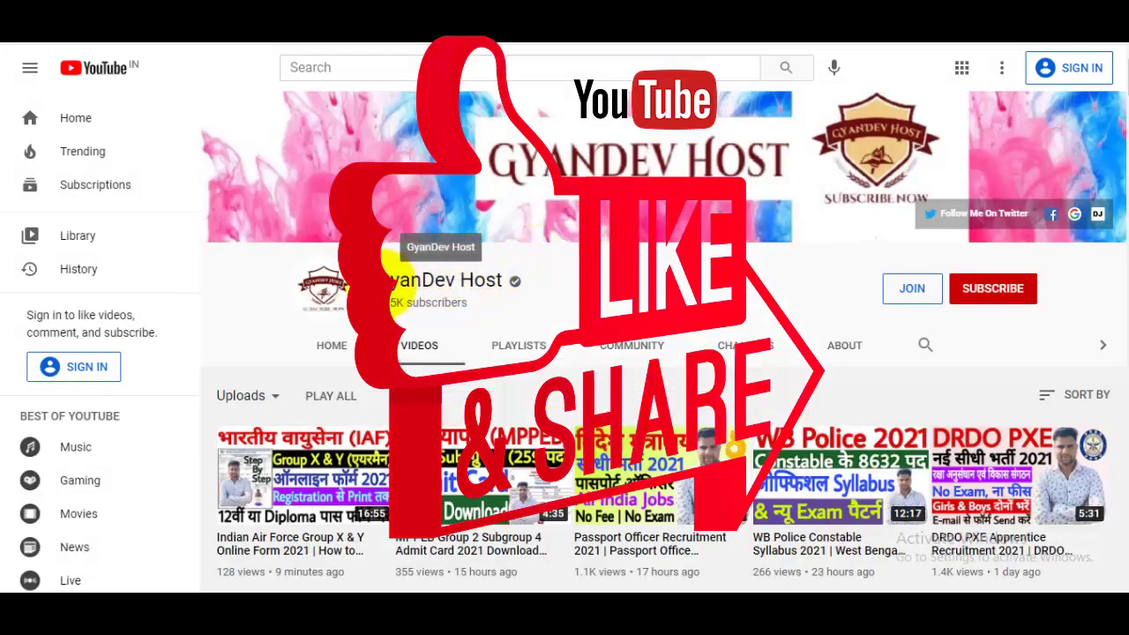
# Select the channel name text on the YouTube channel's Videos page.
pyautogui.moveTo(389, 280); pyautogui.dragTo(498, 280)
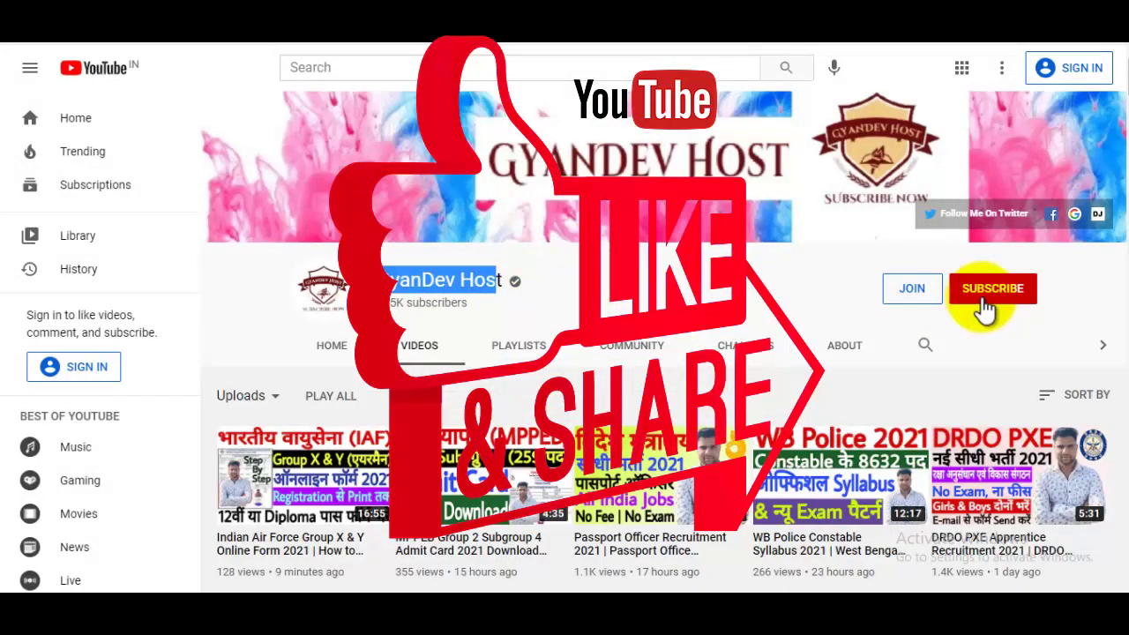